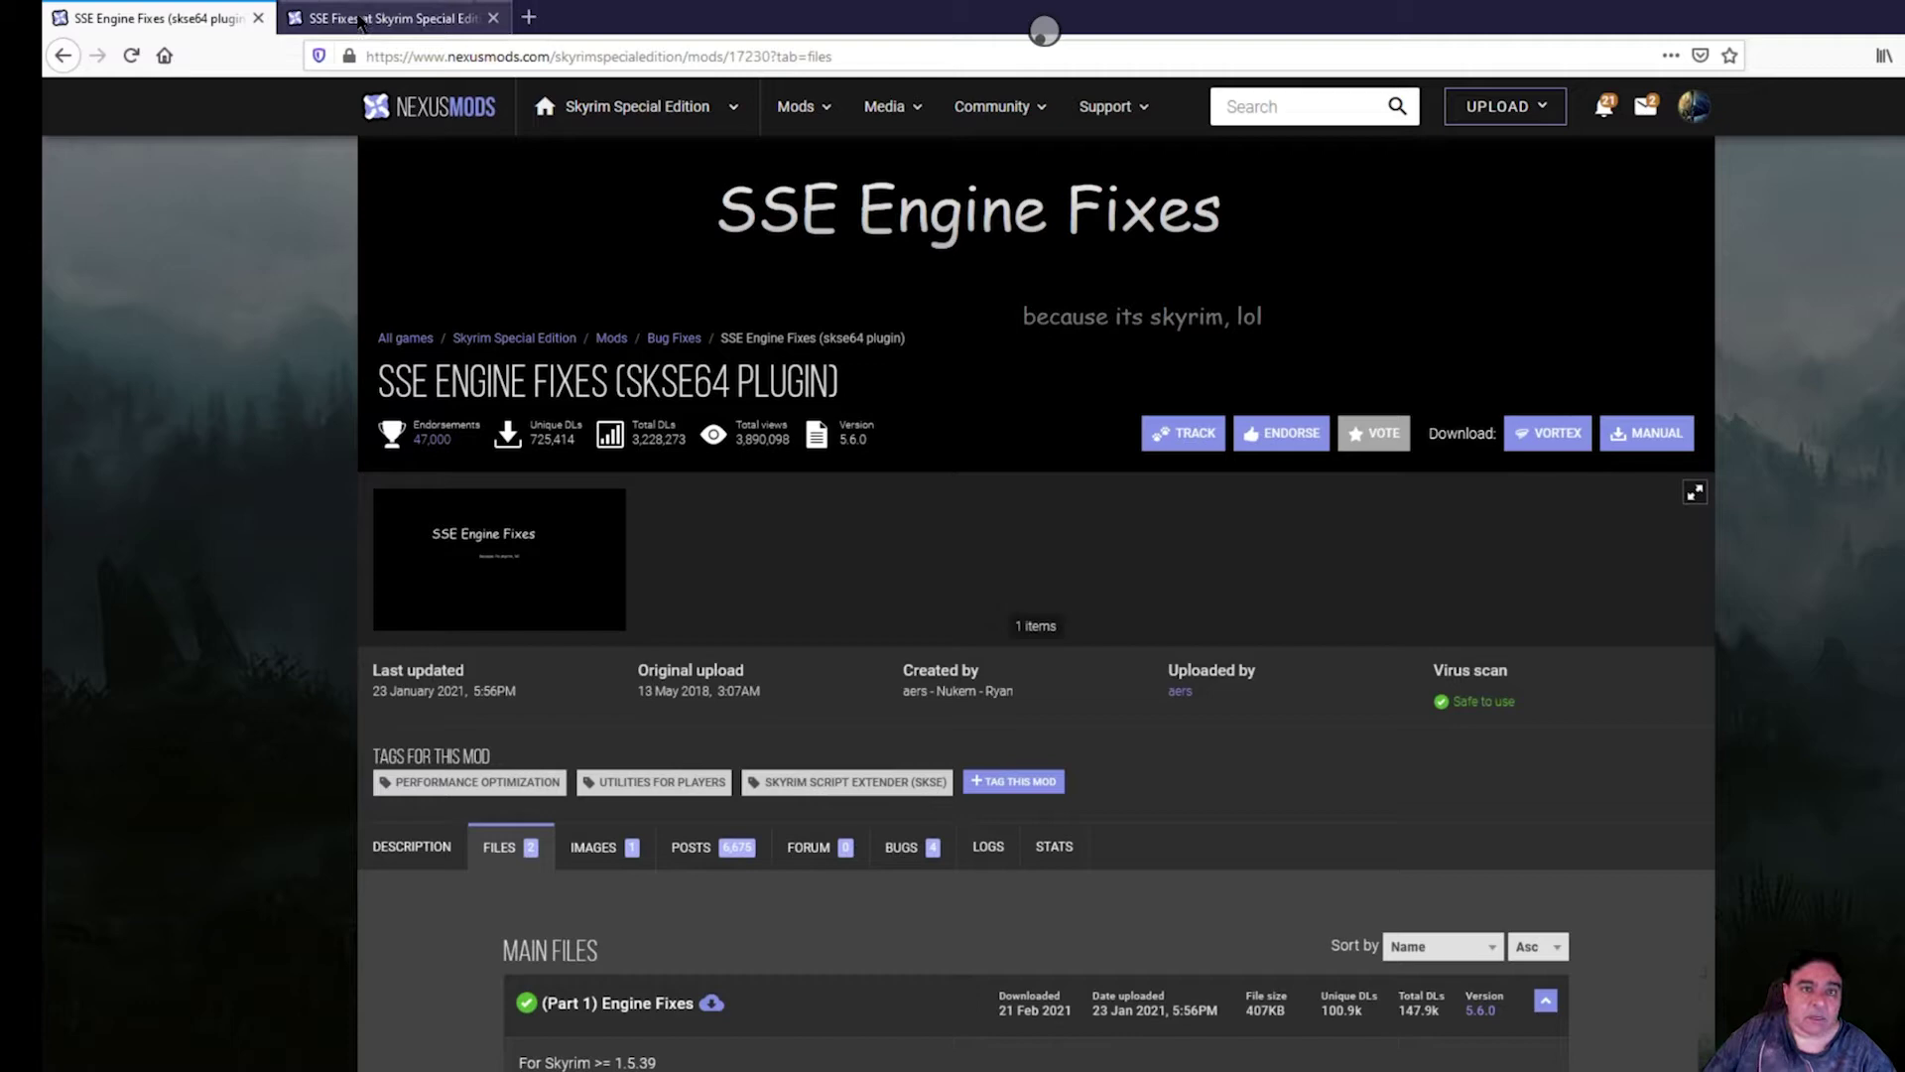
- Compare the SSE Fixes and SSE Engine Fixes mod pages, ending on the Engine Fixes files
{"action": "left_click", "coordinate": [360, 22]}
{"action": "scroll", "coordinate": [465, 437], "scroll_direction": "up", "scroll_amount": 5}
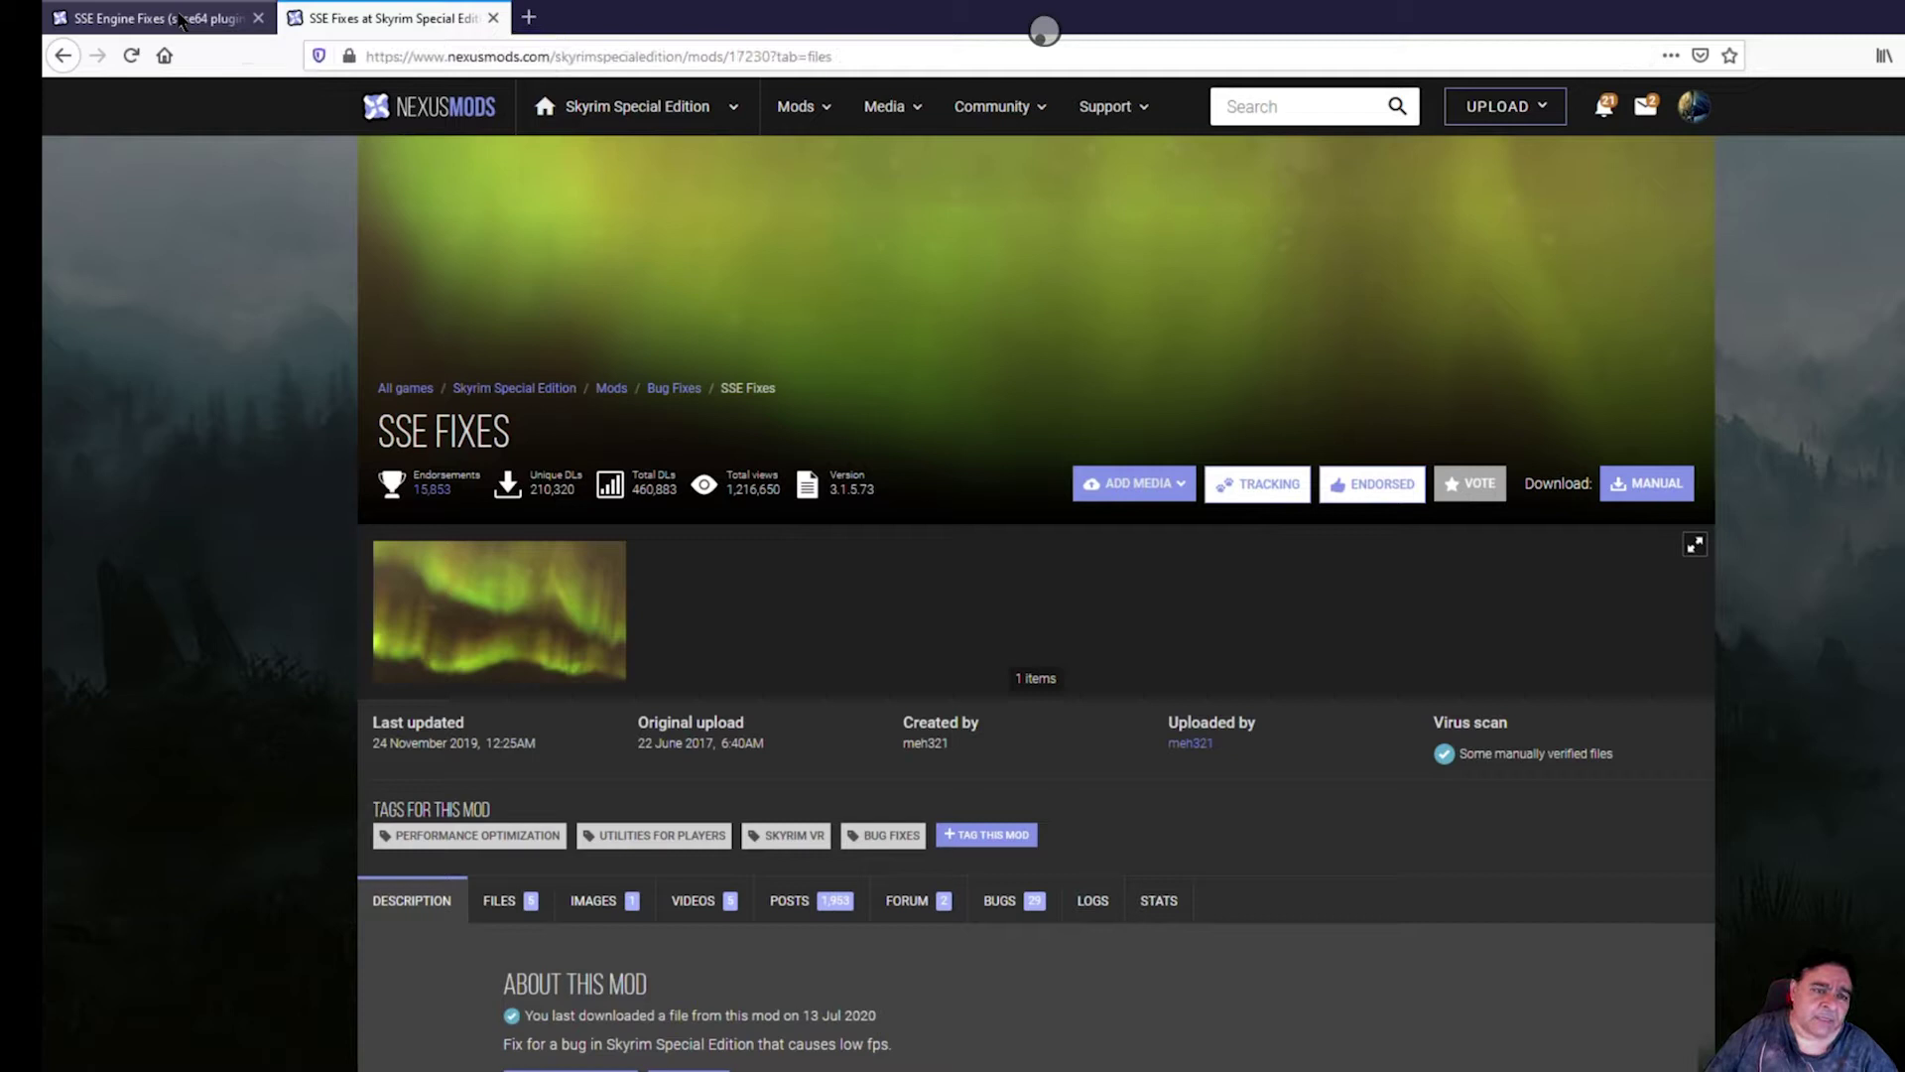
{"action": "left_click", "coordinate": [181, 20]}
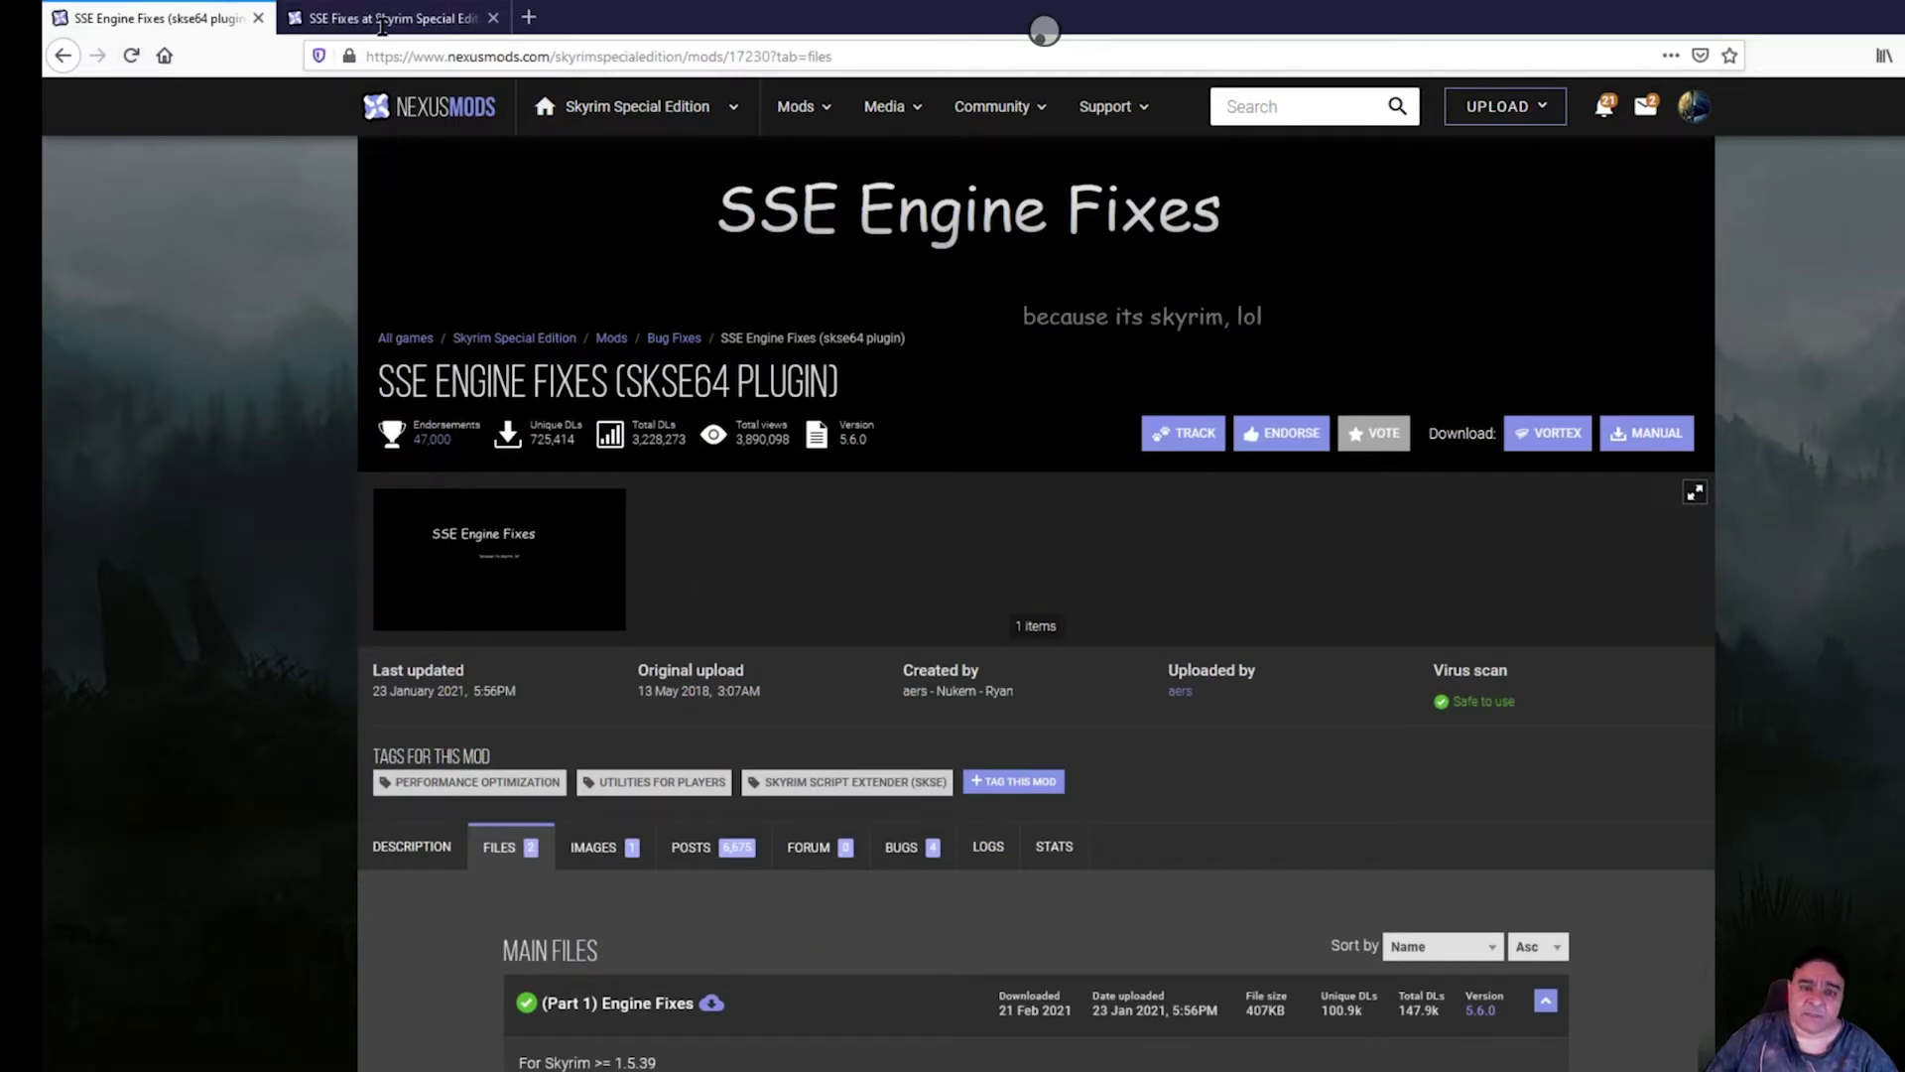
{"action": "left_click", "coordinate": [380, 22]}
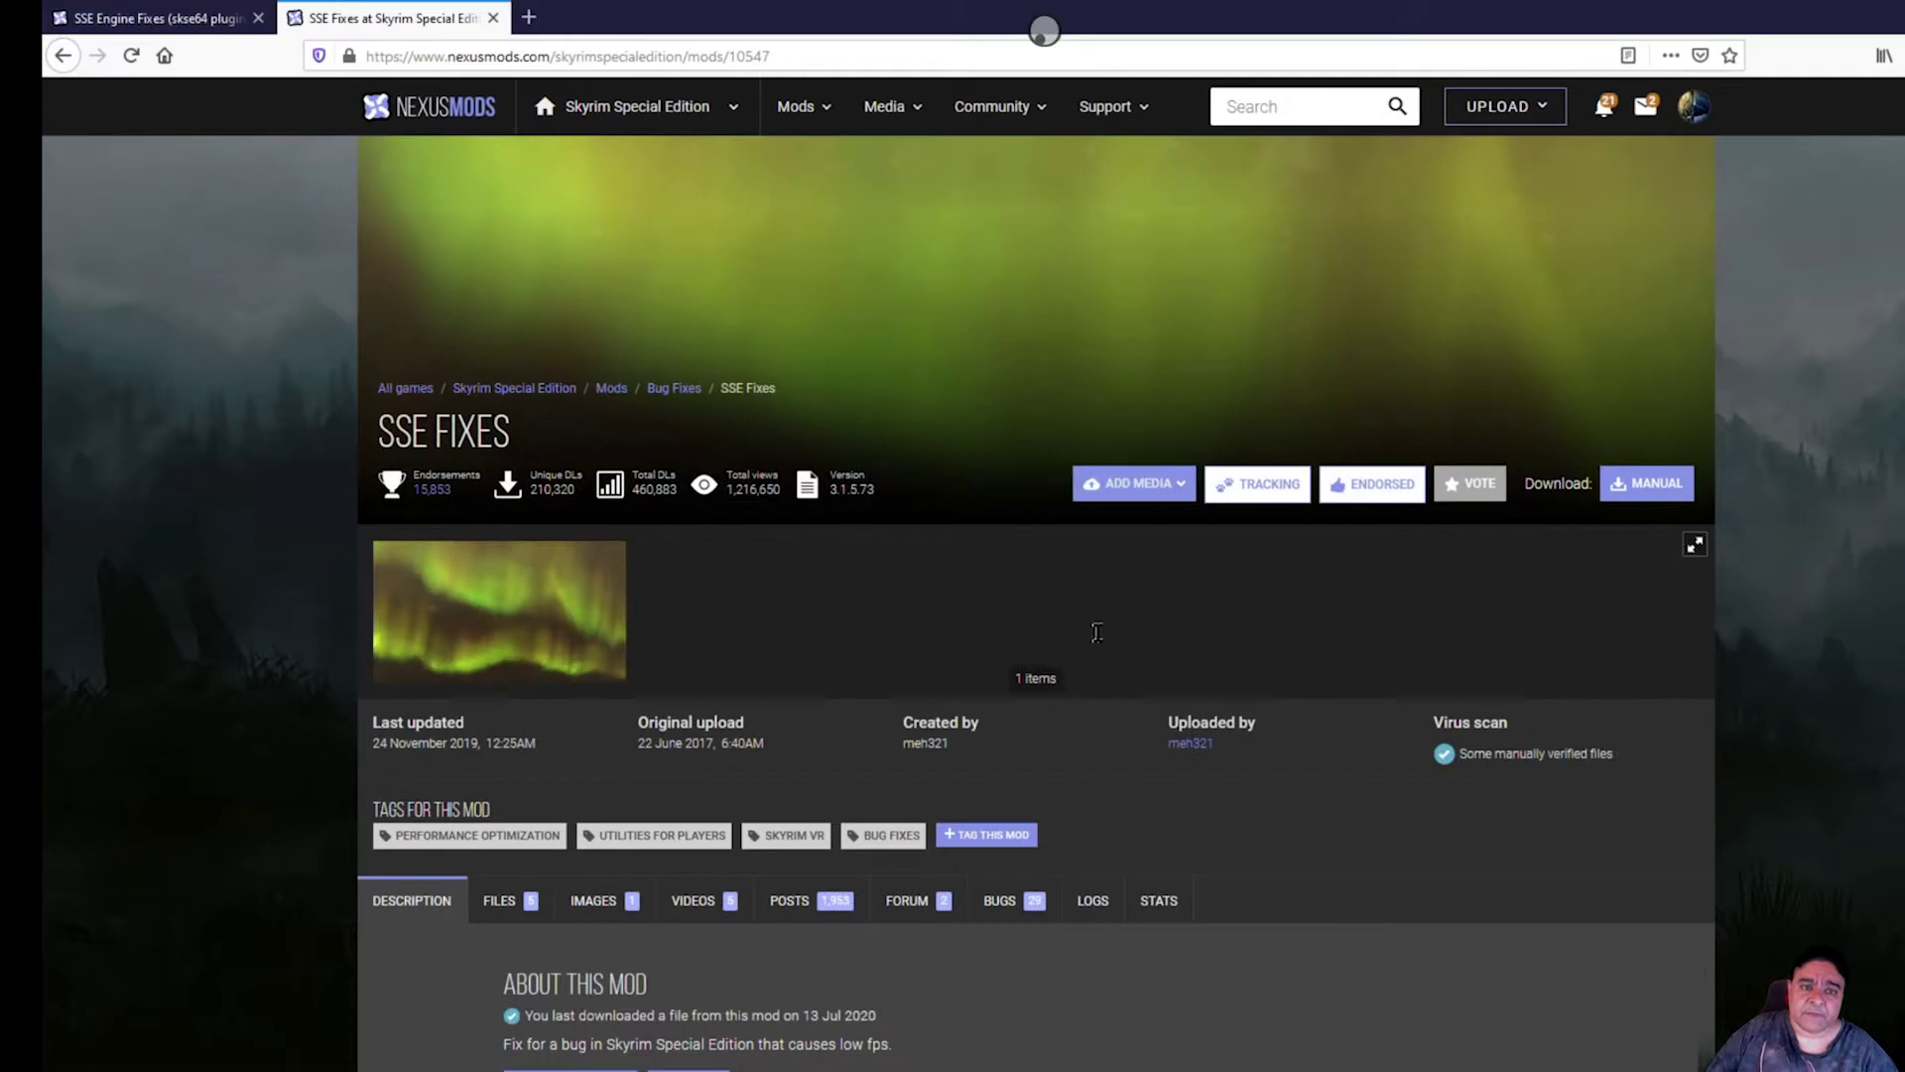
{"action": "left_click", "coordinate": [156, 22]}
- Manually download and save the Part 2 Engine Fixes skse64 Preloader and TBB Lib archive
{"action": "scroll", "coordinate": [481, 854], "scroll_direction": "down", "scroll_amount": 5}
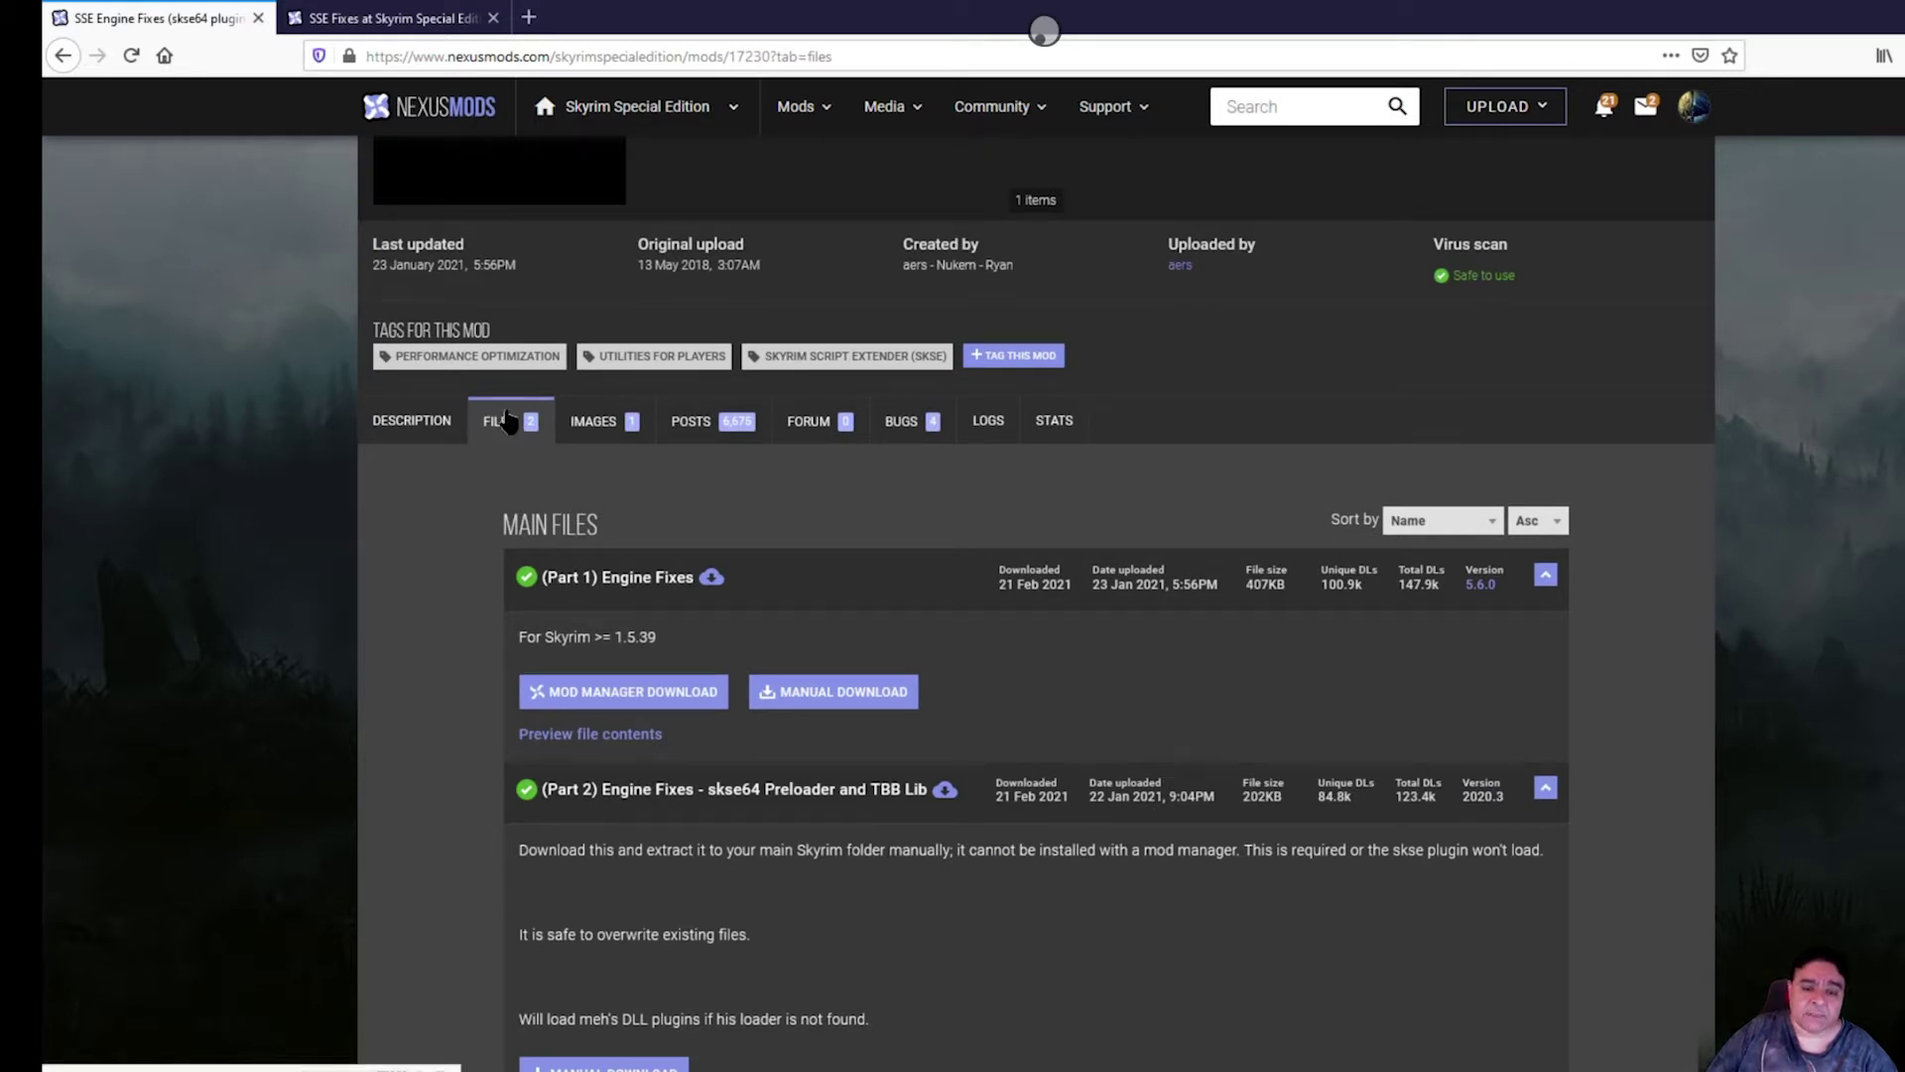
{"action": "scroll", "coordinate": [300, 672], "scroll_direction": "down", "scroll_amount": 3}
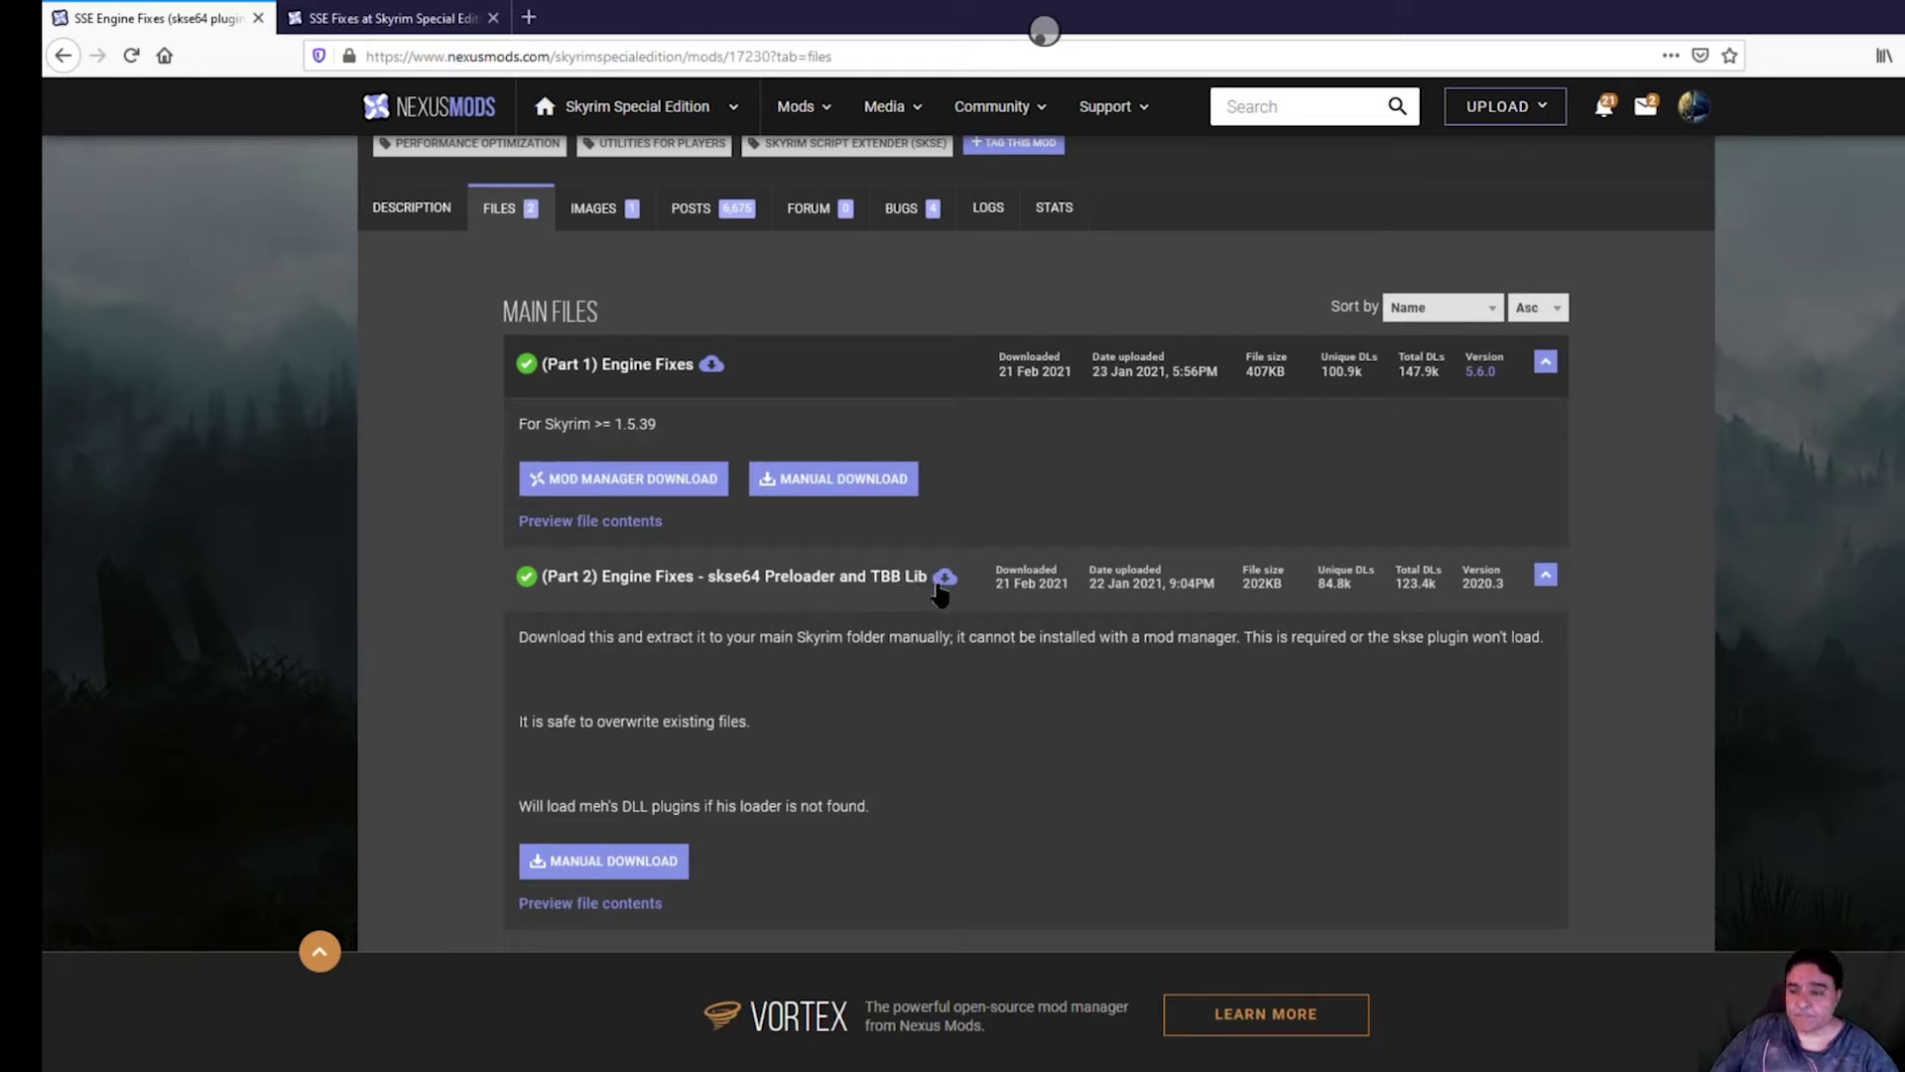
{"action": "mouse_move", "coordinate": [939, 592]}
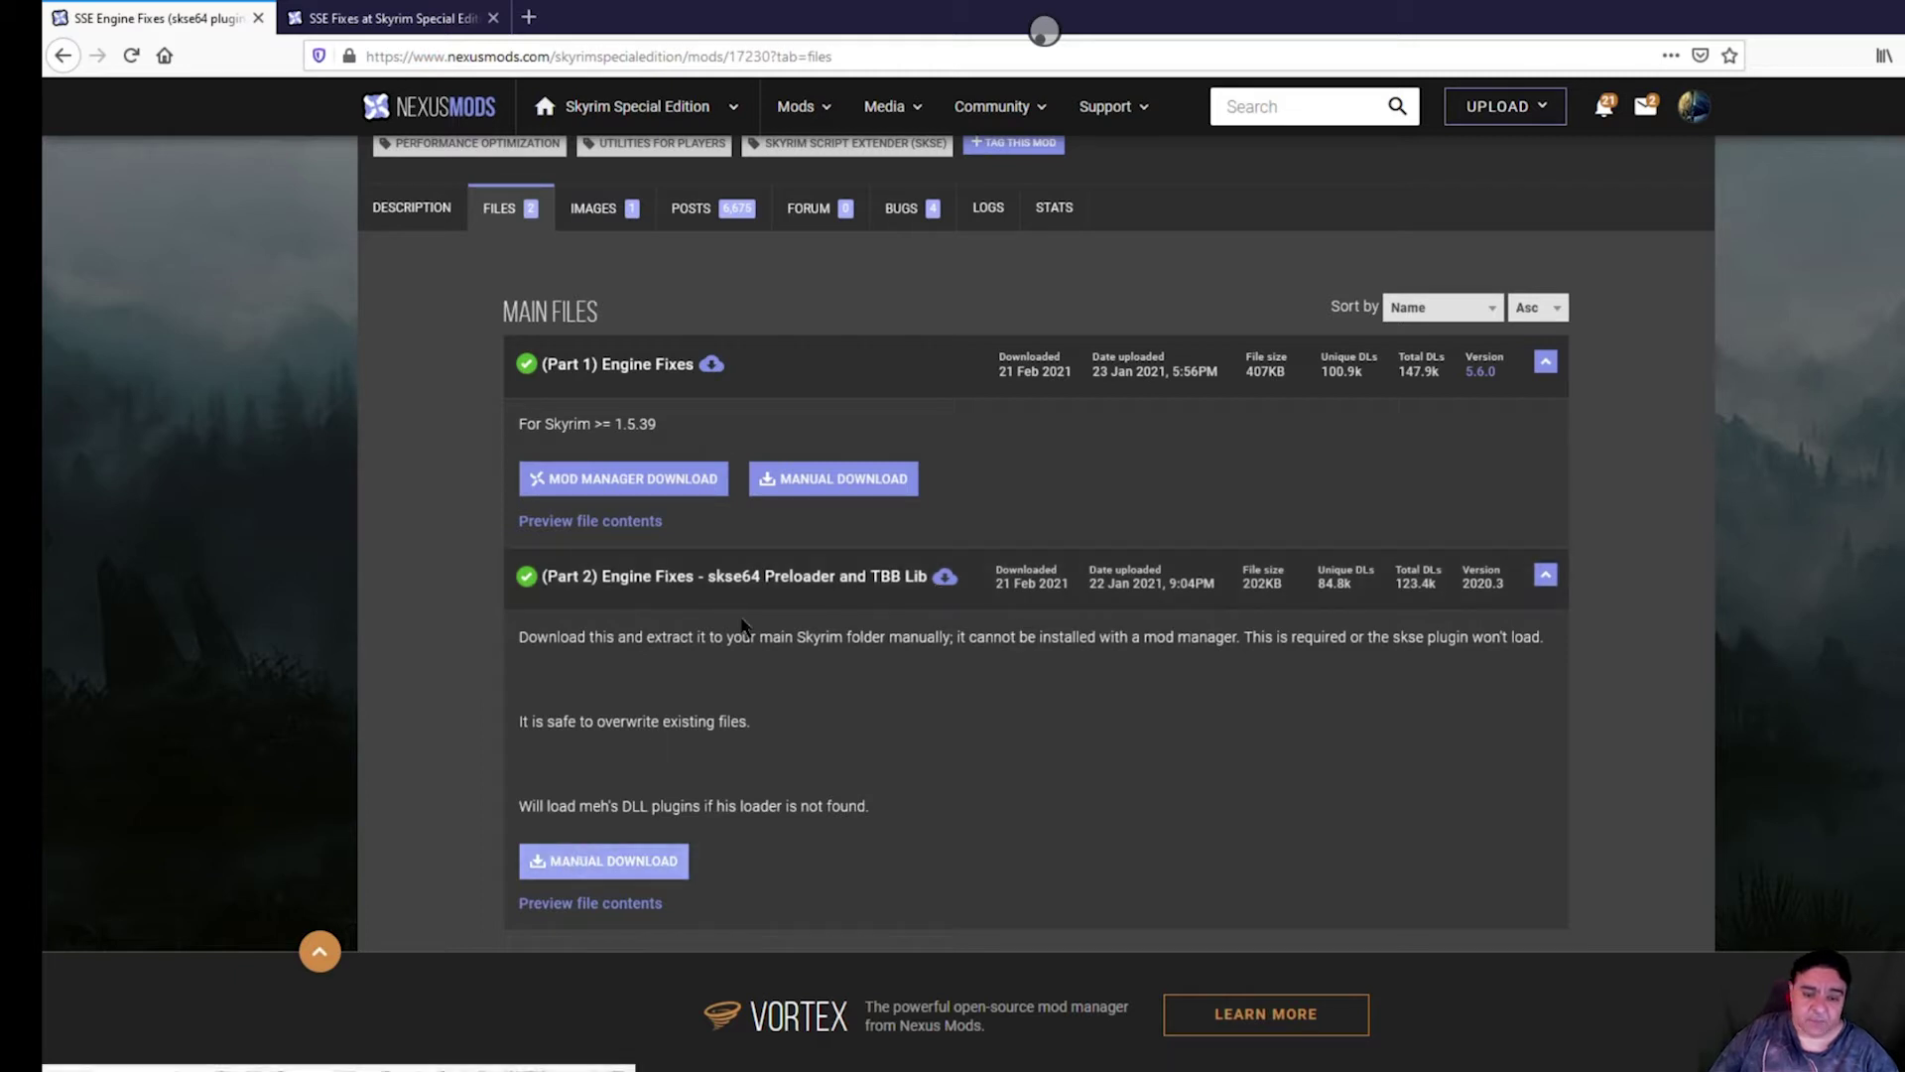
{"action": "left_click", "coordinate": [636, 875]}
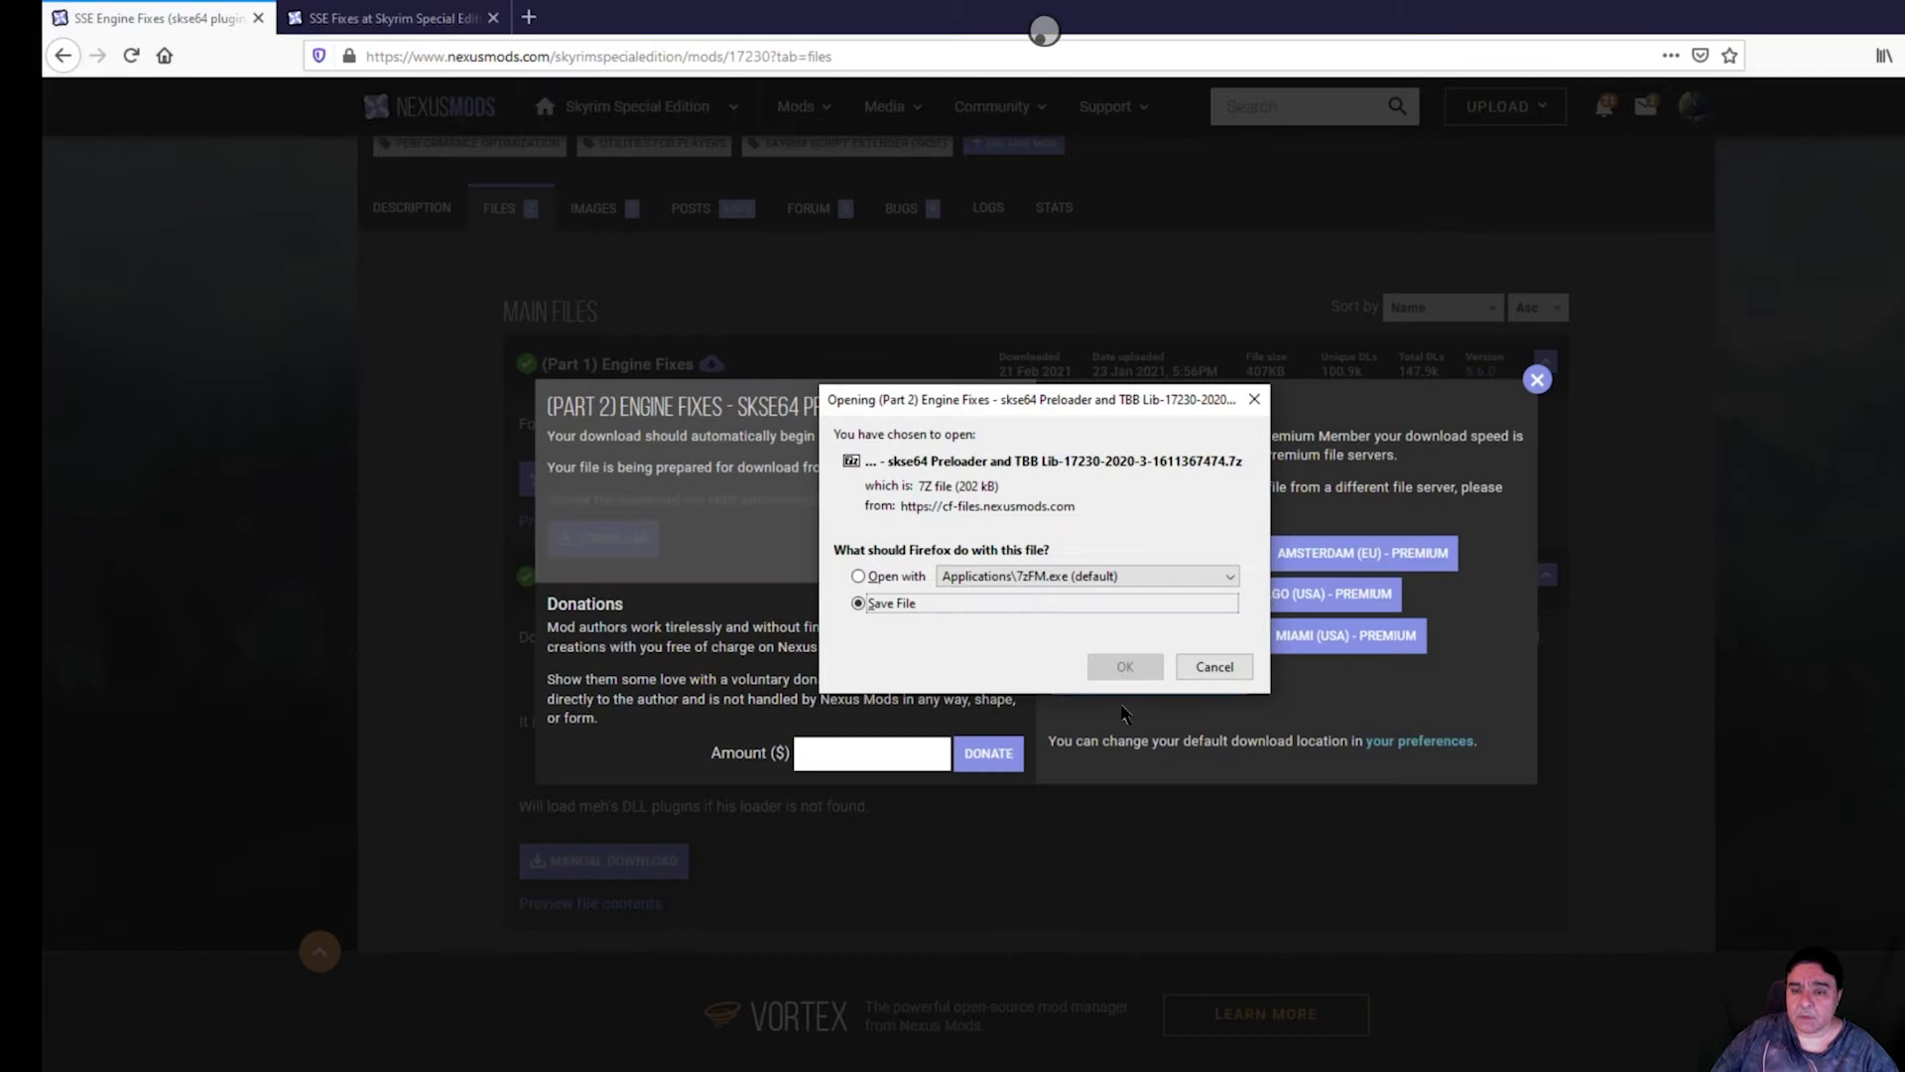
{"action": "left_click", "coordinate": [1128, 667]}
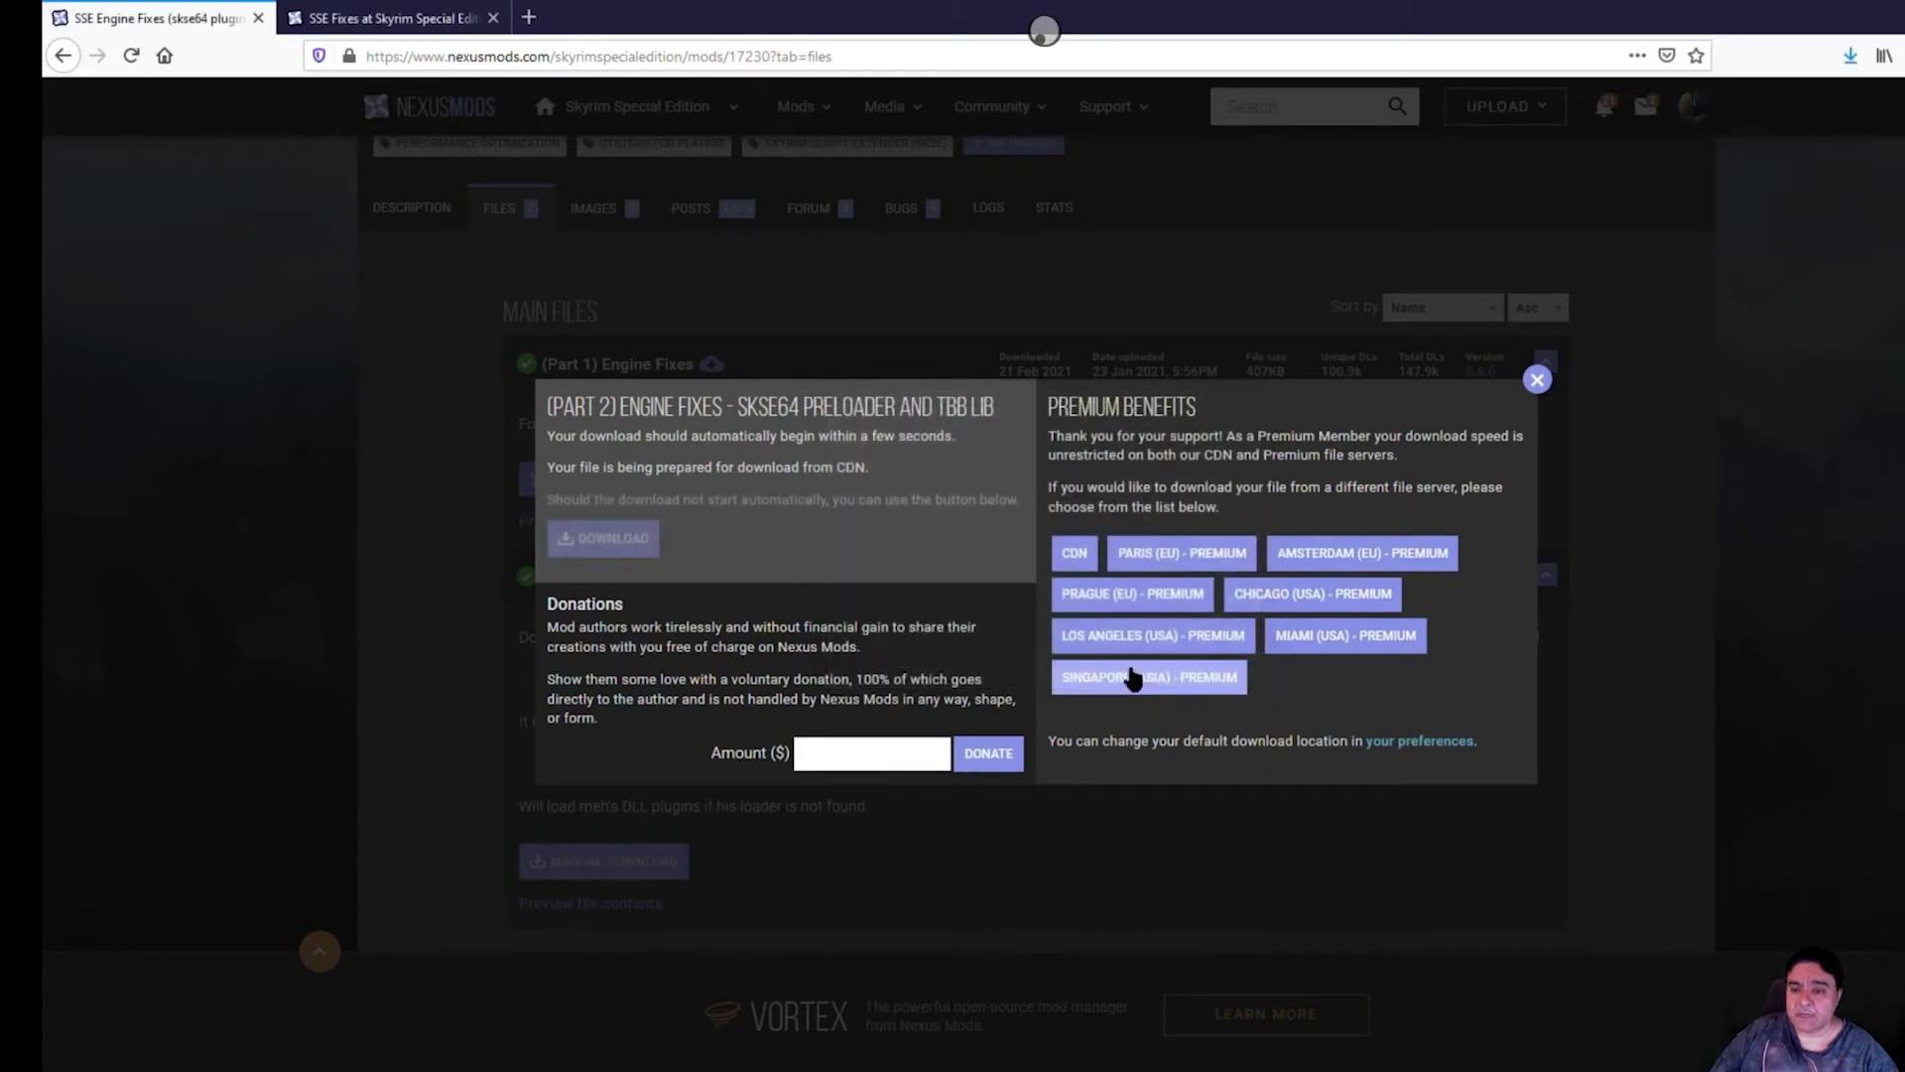
{"action": "left_click", "coordinate": [1853, 57]}
- In Downloads, delete the old SKSE folder and the SkyrimSE.exe backup .rar archive
{"action": "left_click", "coordinate": [1838, 114]}
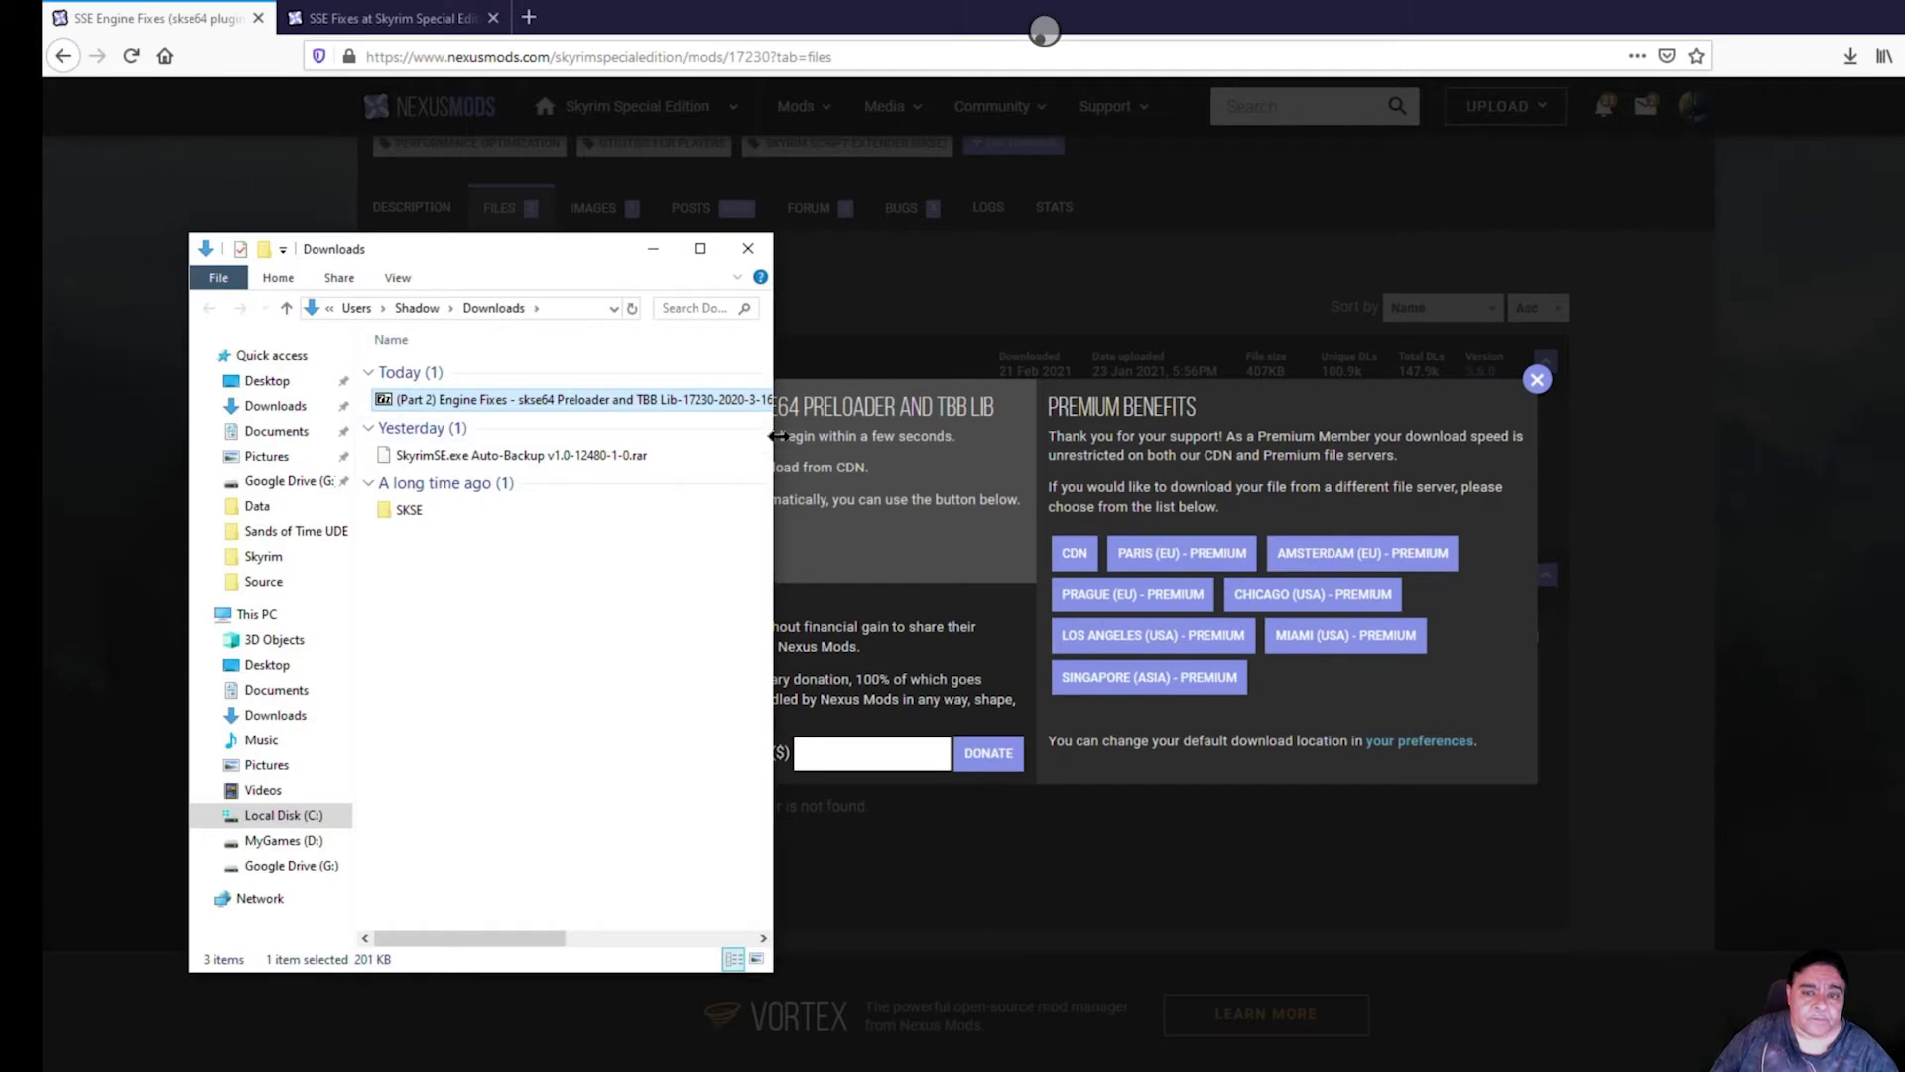
{"action": "left_click_drag", "start_coordinate": [777, 436], "coordinate": [1184, 436]}
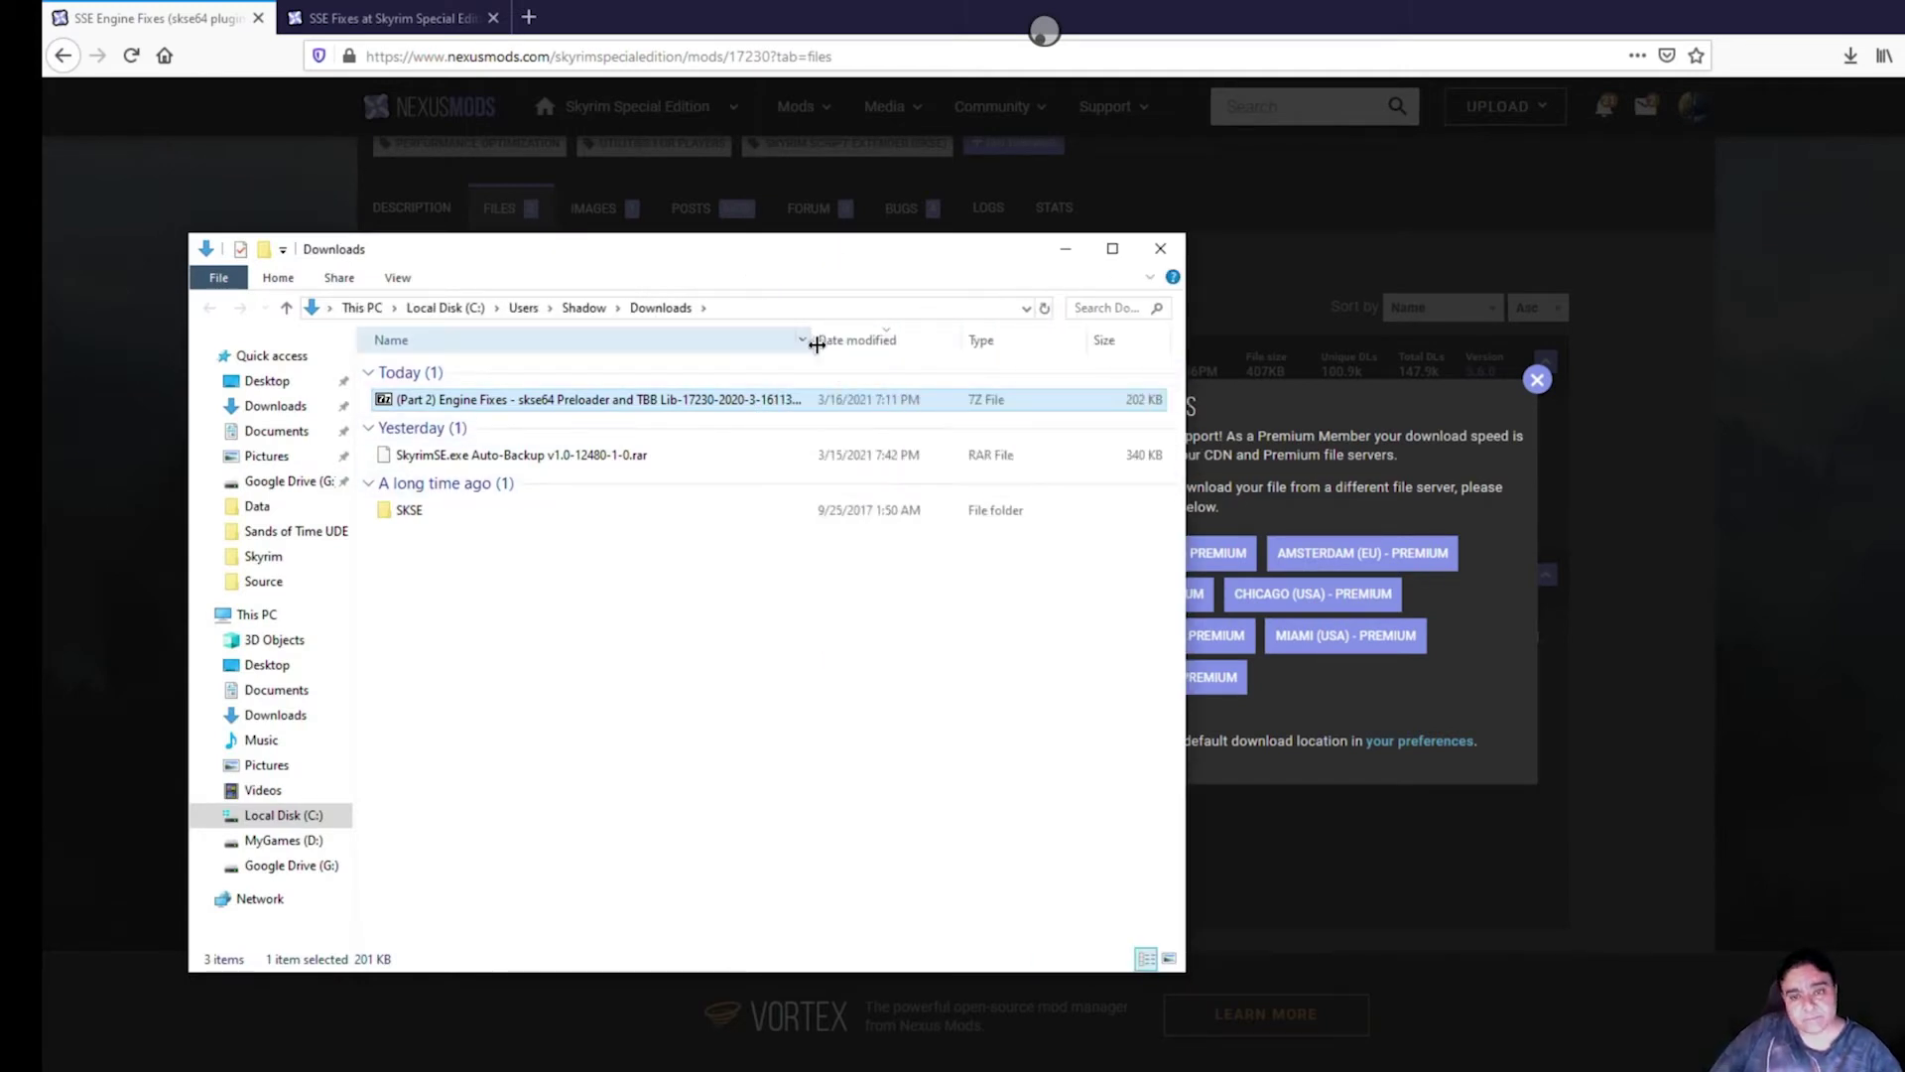
{"action": "left_click_drag", "start_coordinate": [816, 343], "coordinate": [1058, 342]}
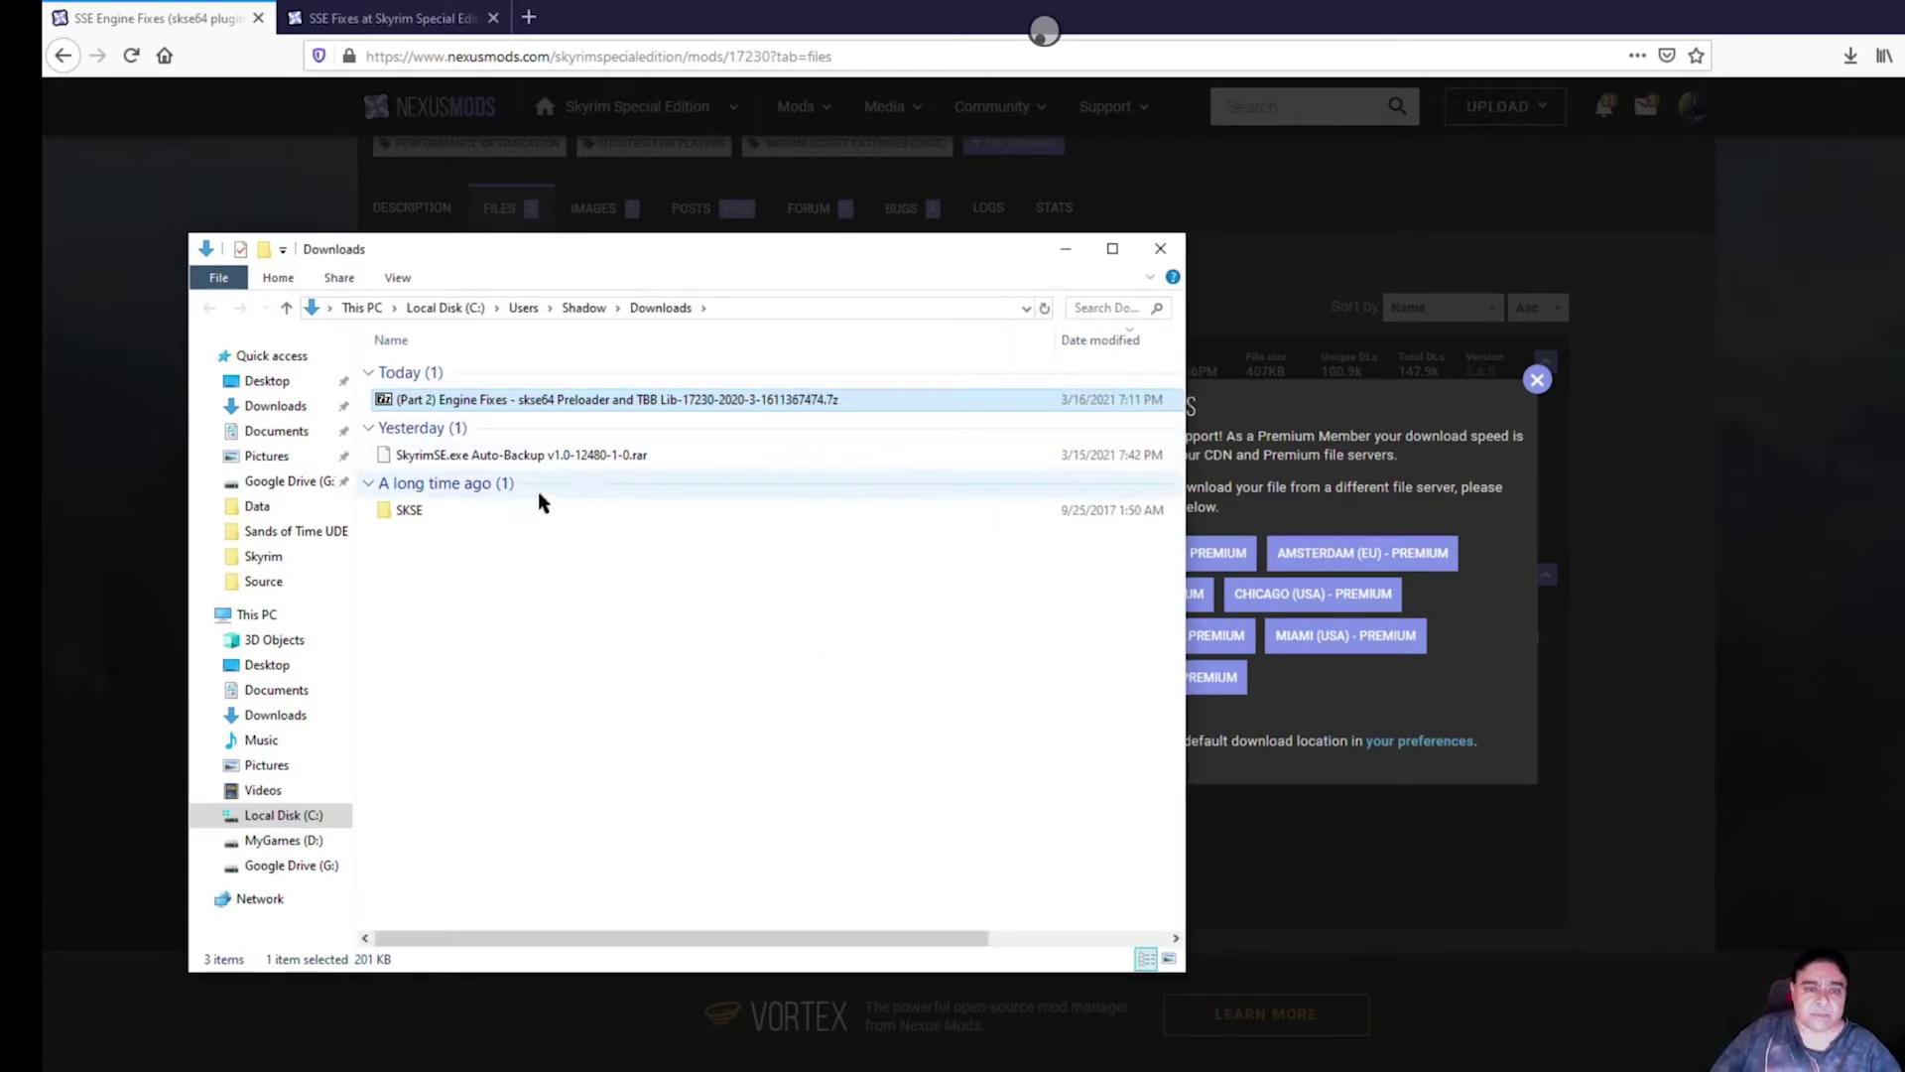
{"action": "left_click", "coordinate": [440, 510]}
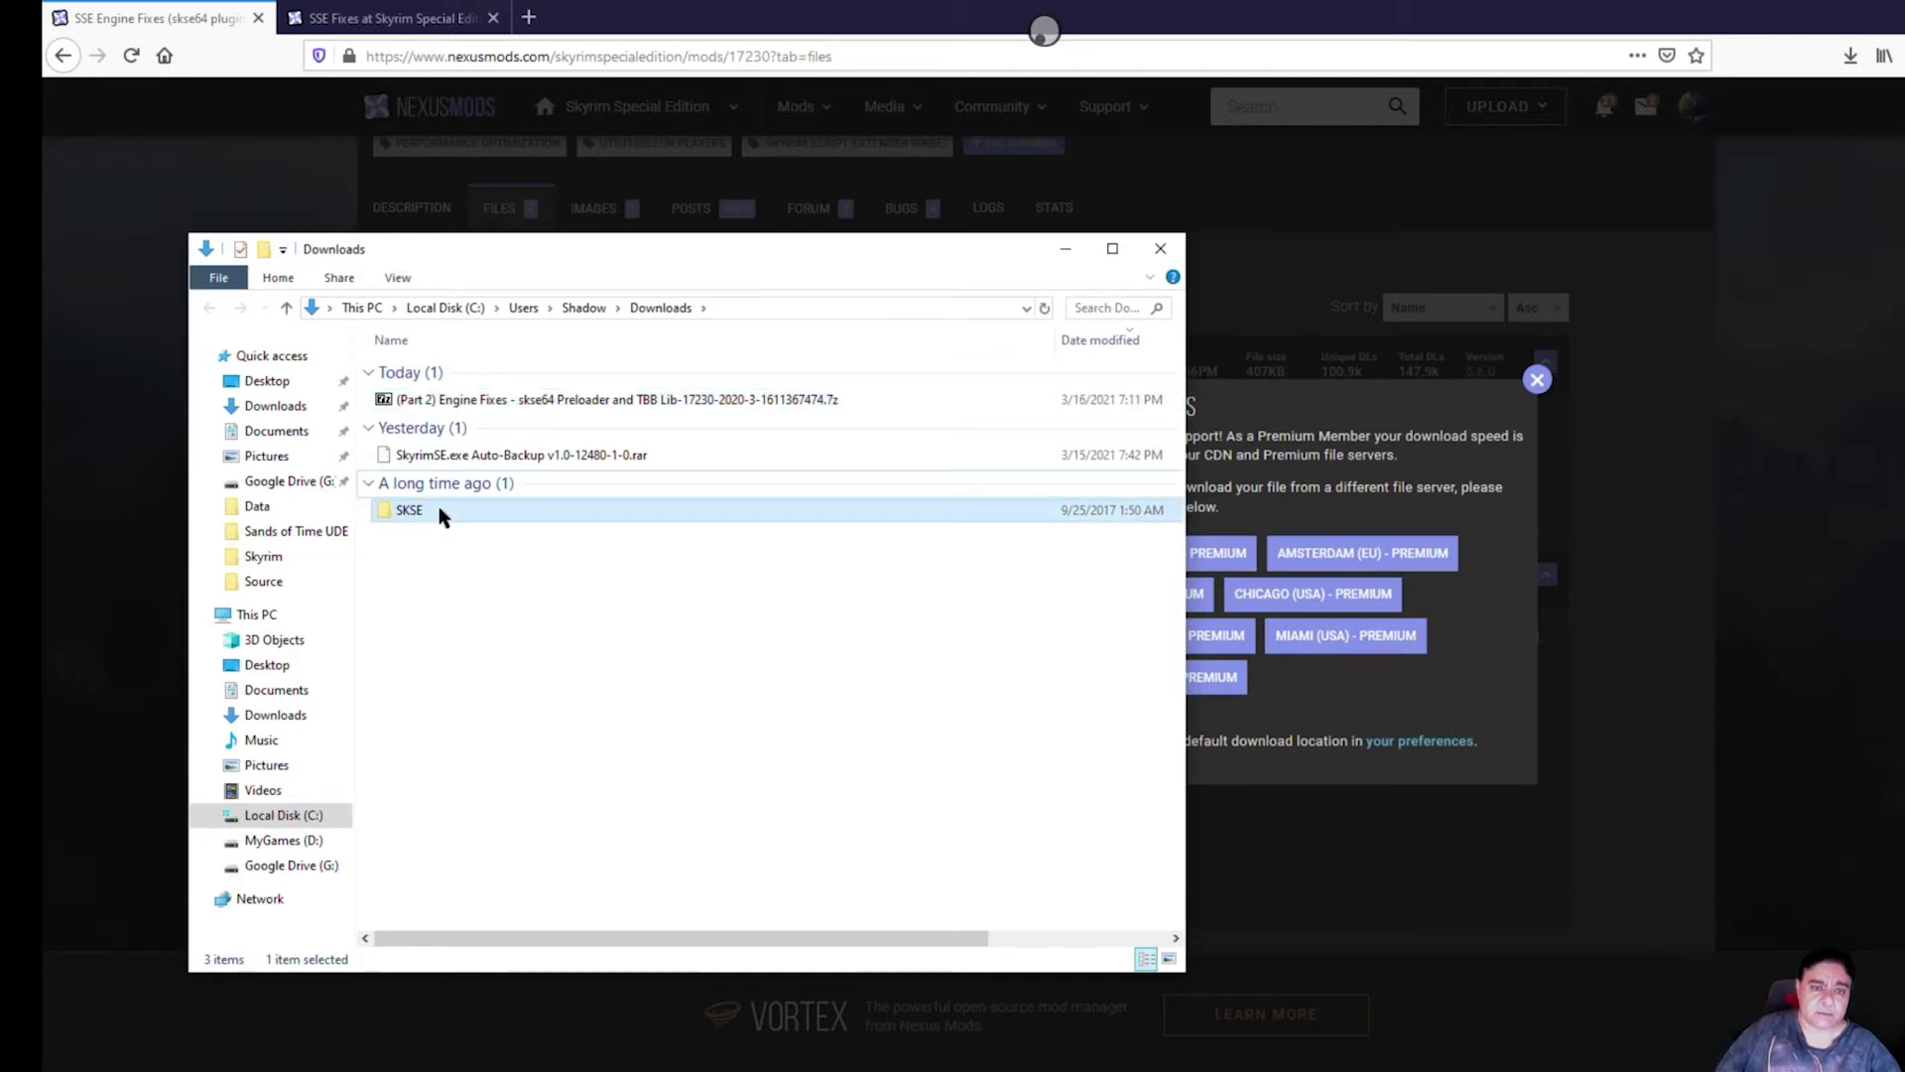
{"action": "key", "text": "Delete"}
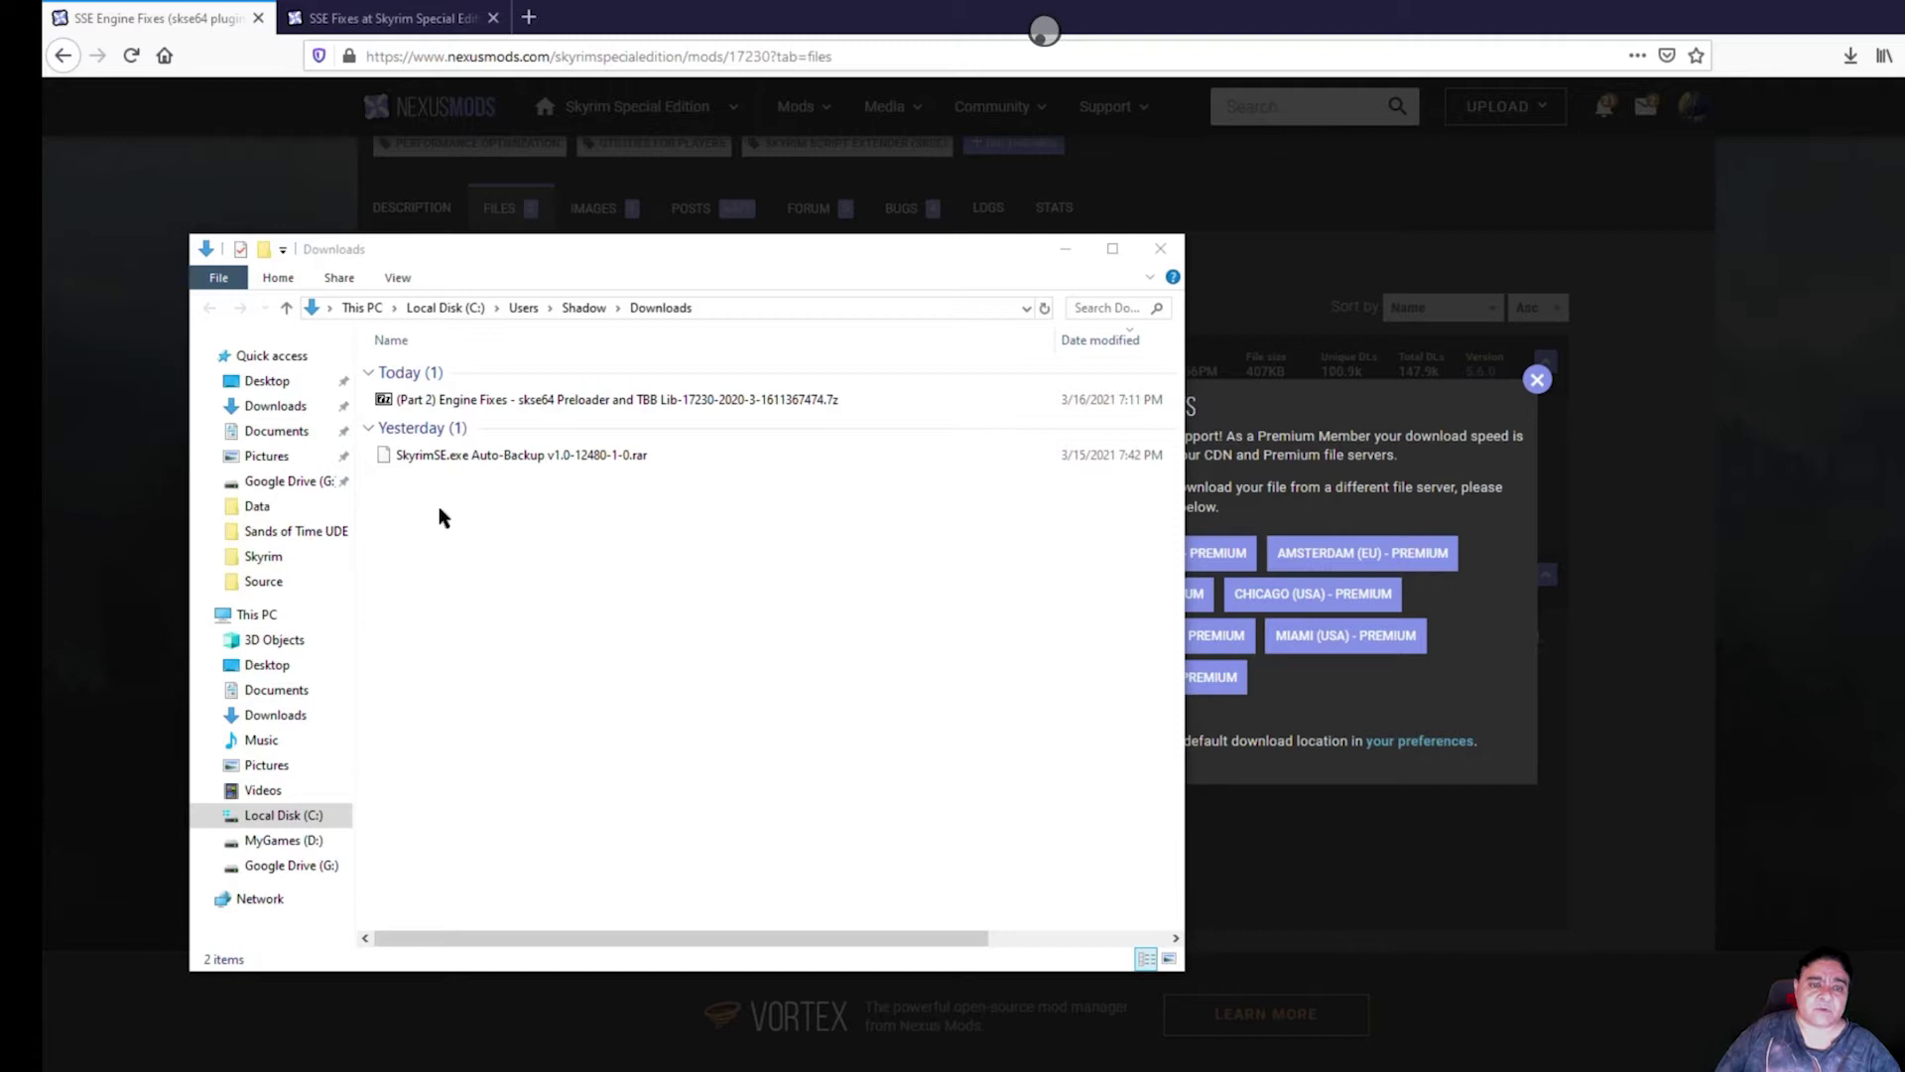
{"action": "left_click", "coordinate": [460, 454]}
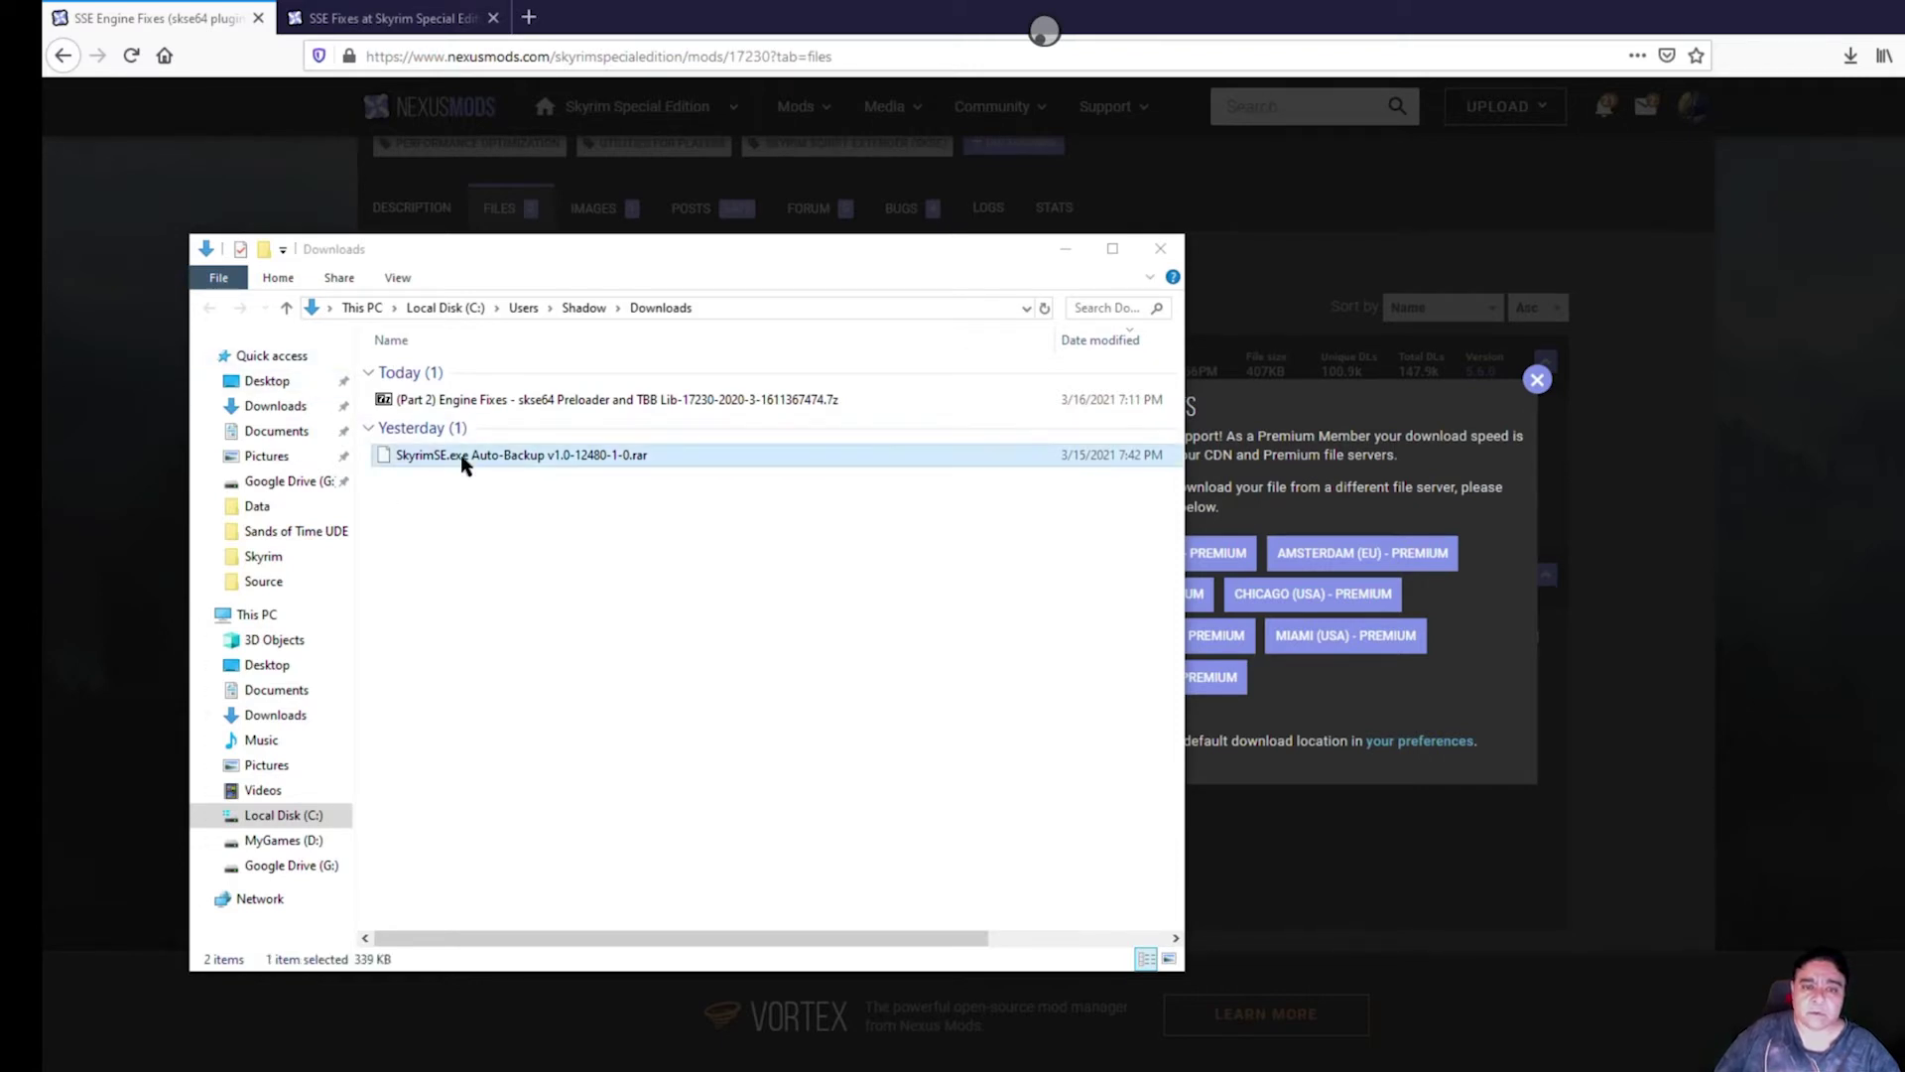
{"action": "right_click", "coordinate": [461, 454]}
{"action": "left_click", "coordinate": [545, 791]}
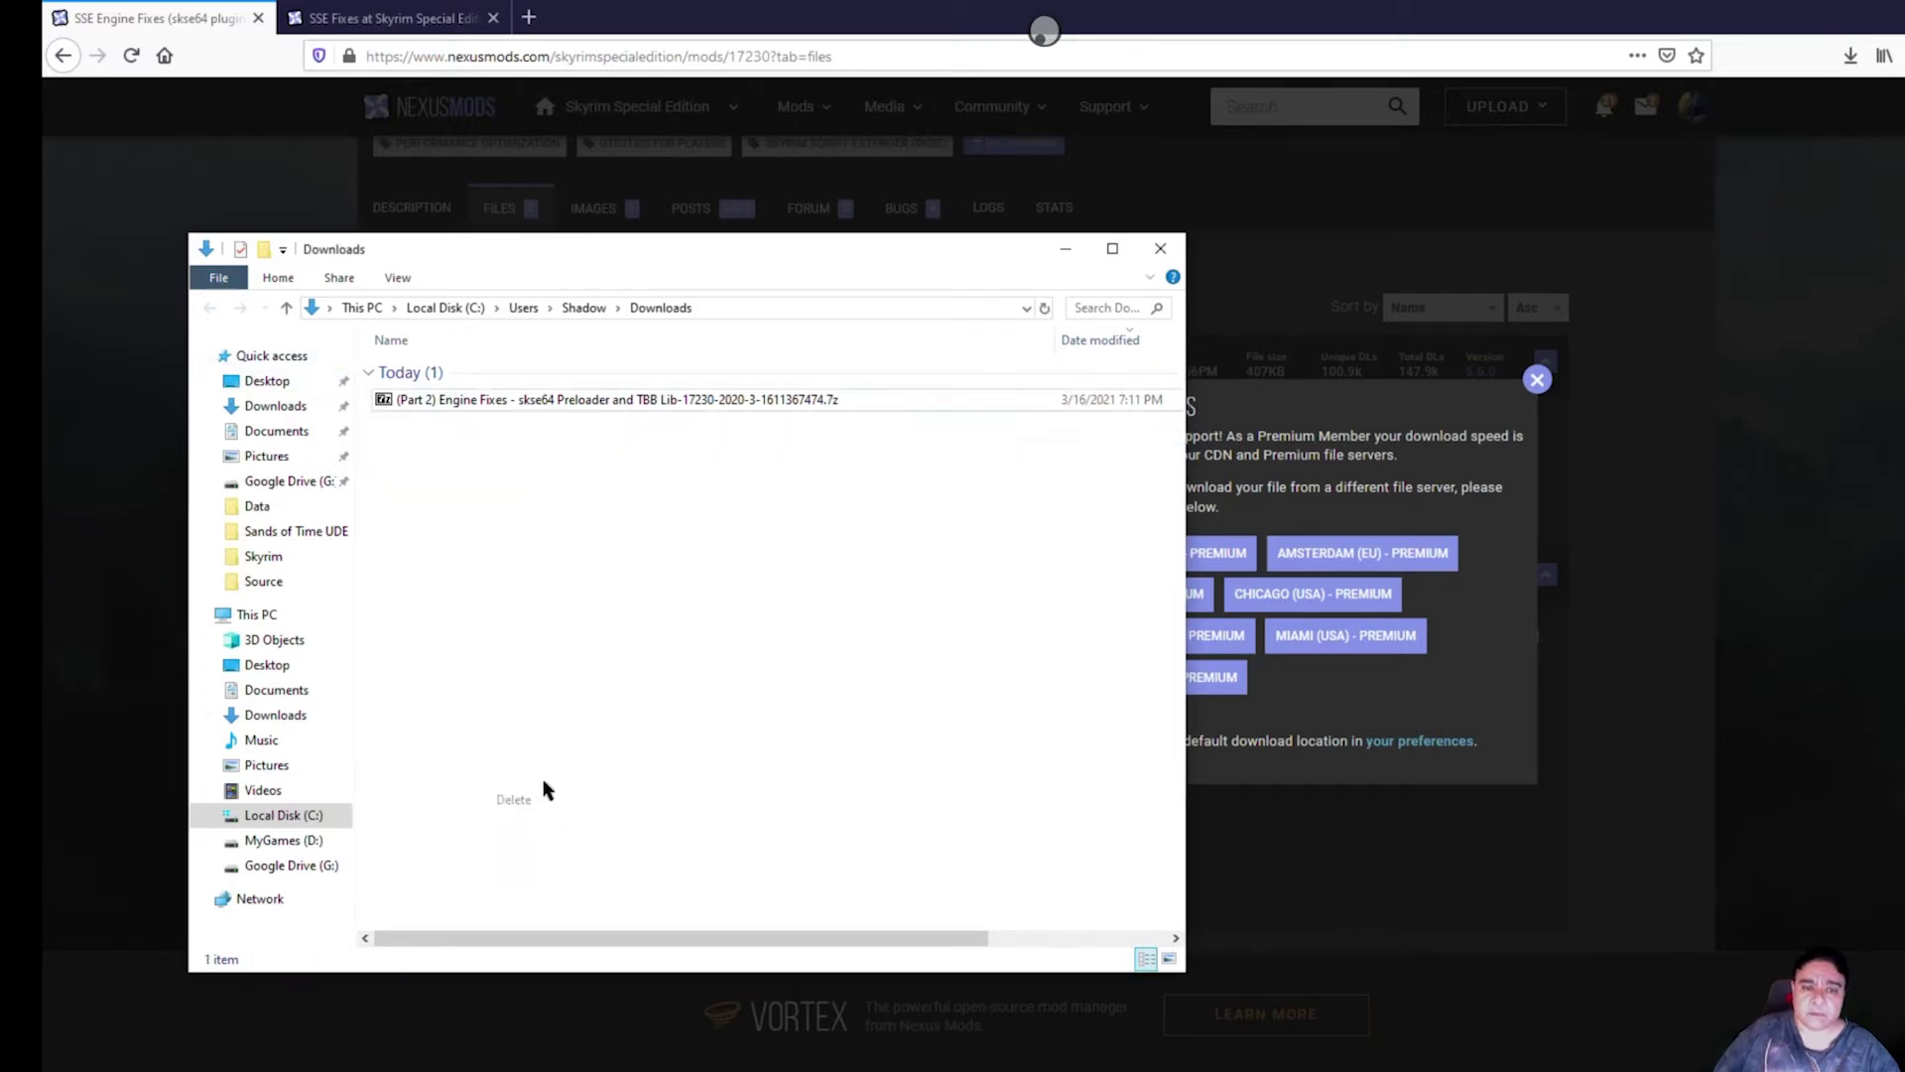
- Extract the Part 2 Engine Fixes .7z archive into Downloads with 7-Zip Extract Here
{"action": "right_click", "coordinate": [497, 405]}
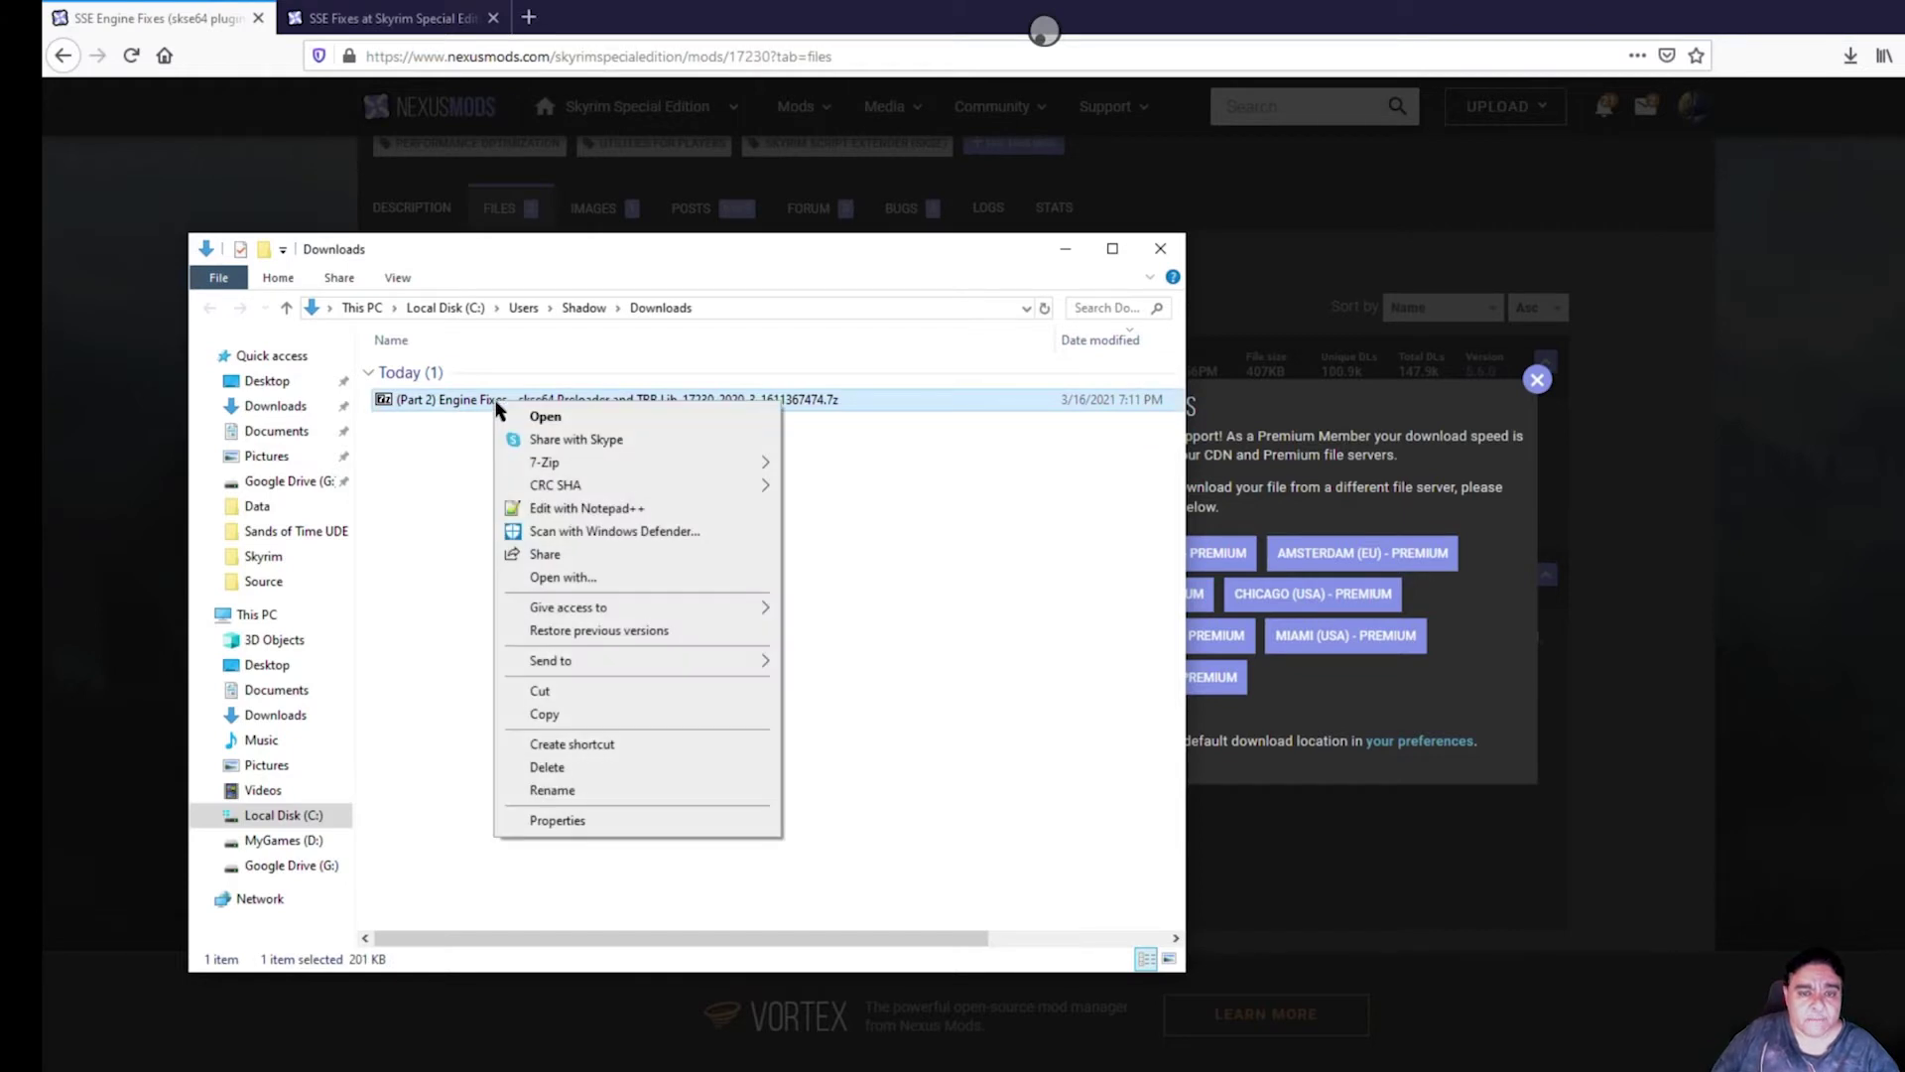
{"action": "mouse_move", "coordinate": [557, 460]}
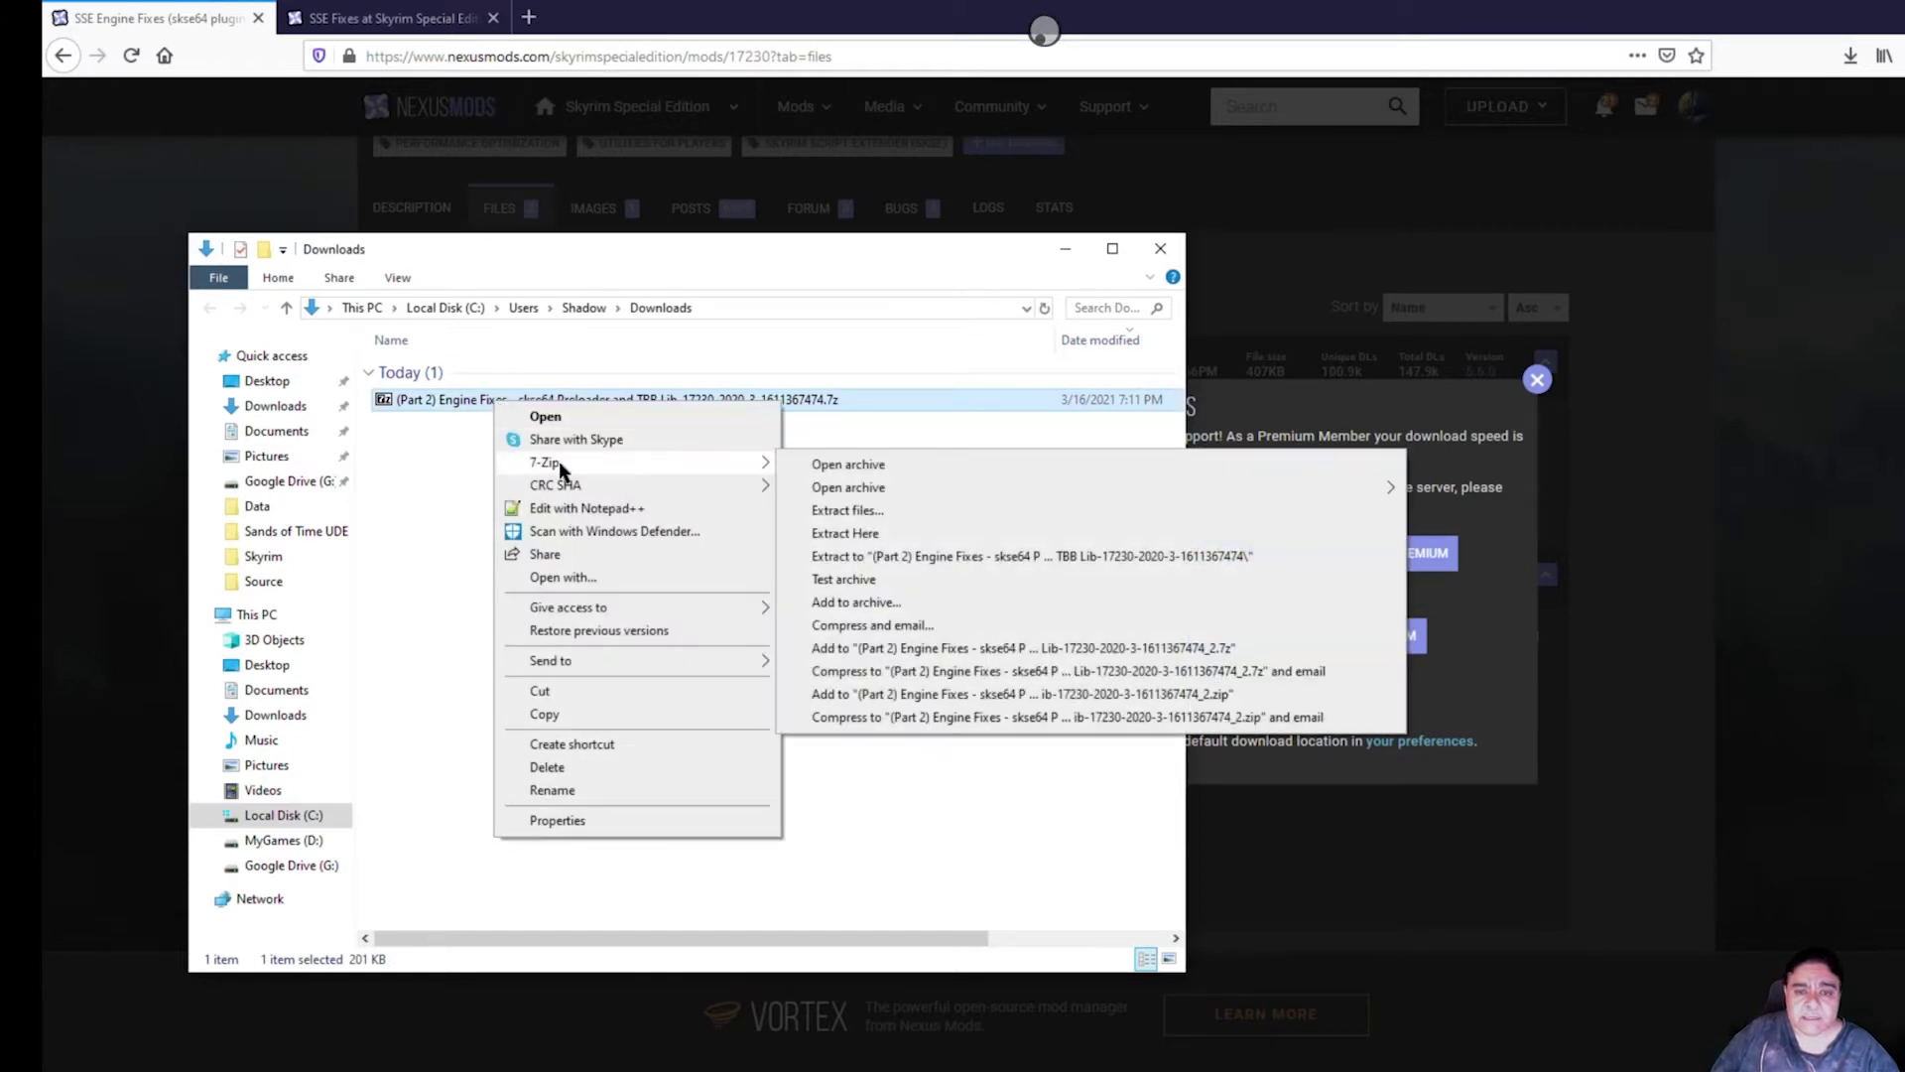
{"action": "left_click", "coordinate": [875, 536]}
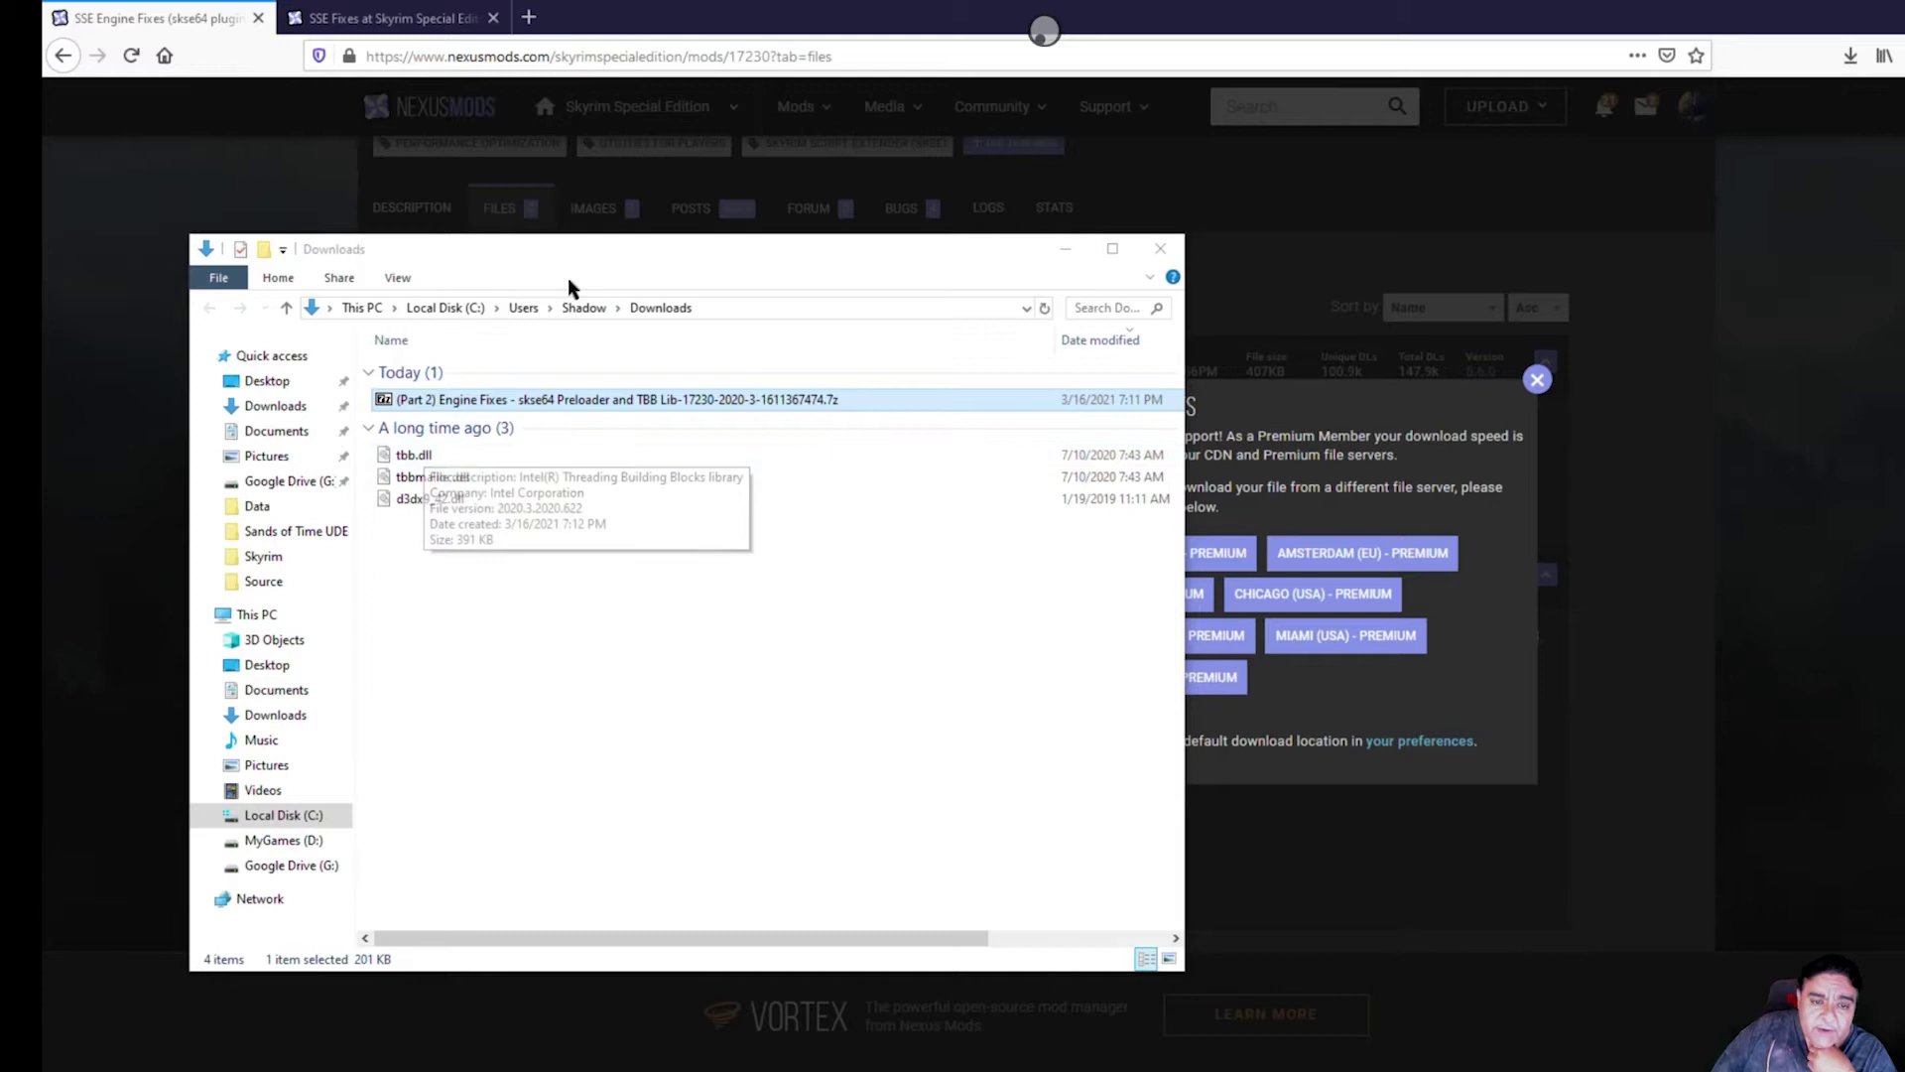
- Copy the extracted tbb.dll, tbbmalloc.dll and d3dx9_42.dll files
{"action": "left_click_drag", "start_coordinate": [597, 247], "coordinate": [835, 234]}
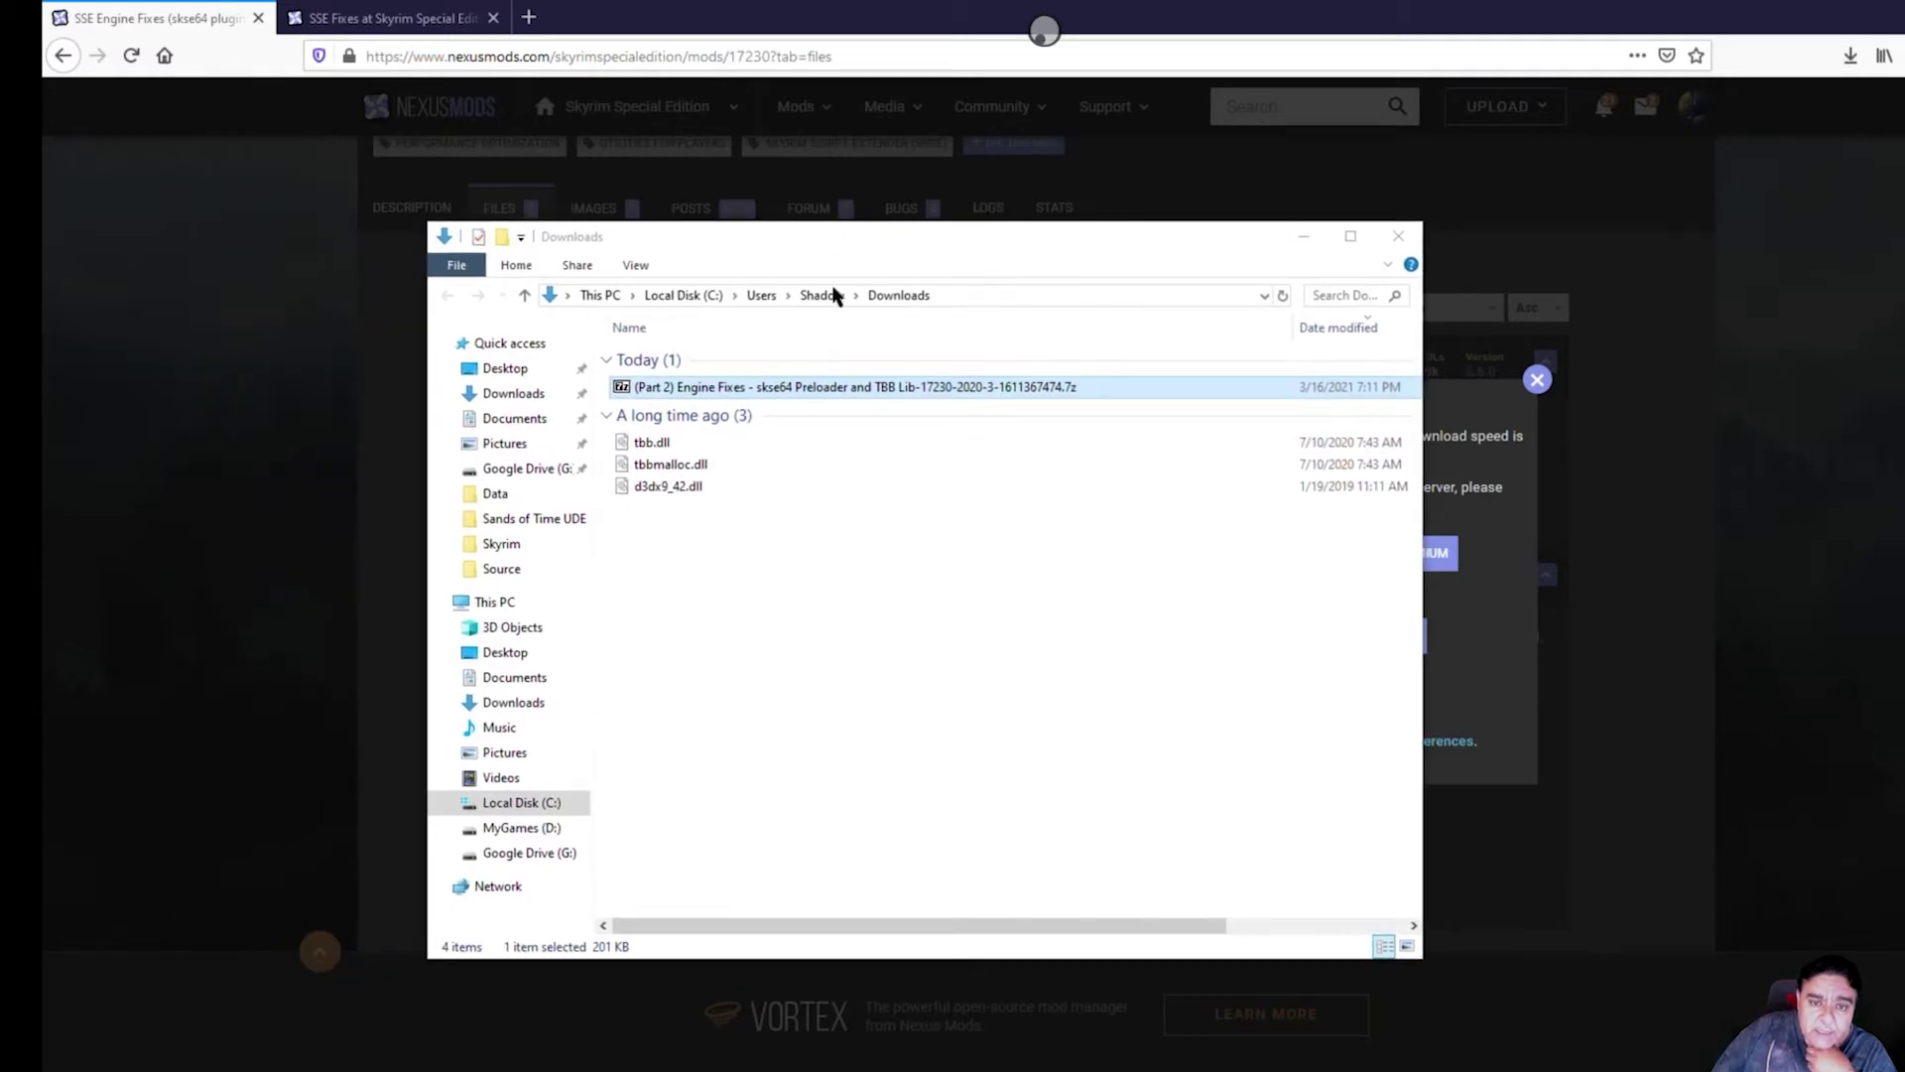
{"action": "left_click", "coordinate": [631, 449]}
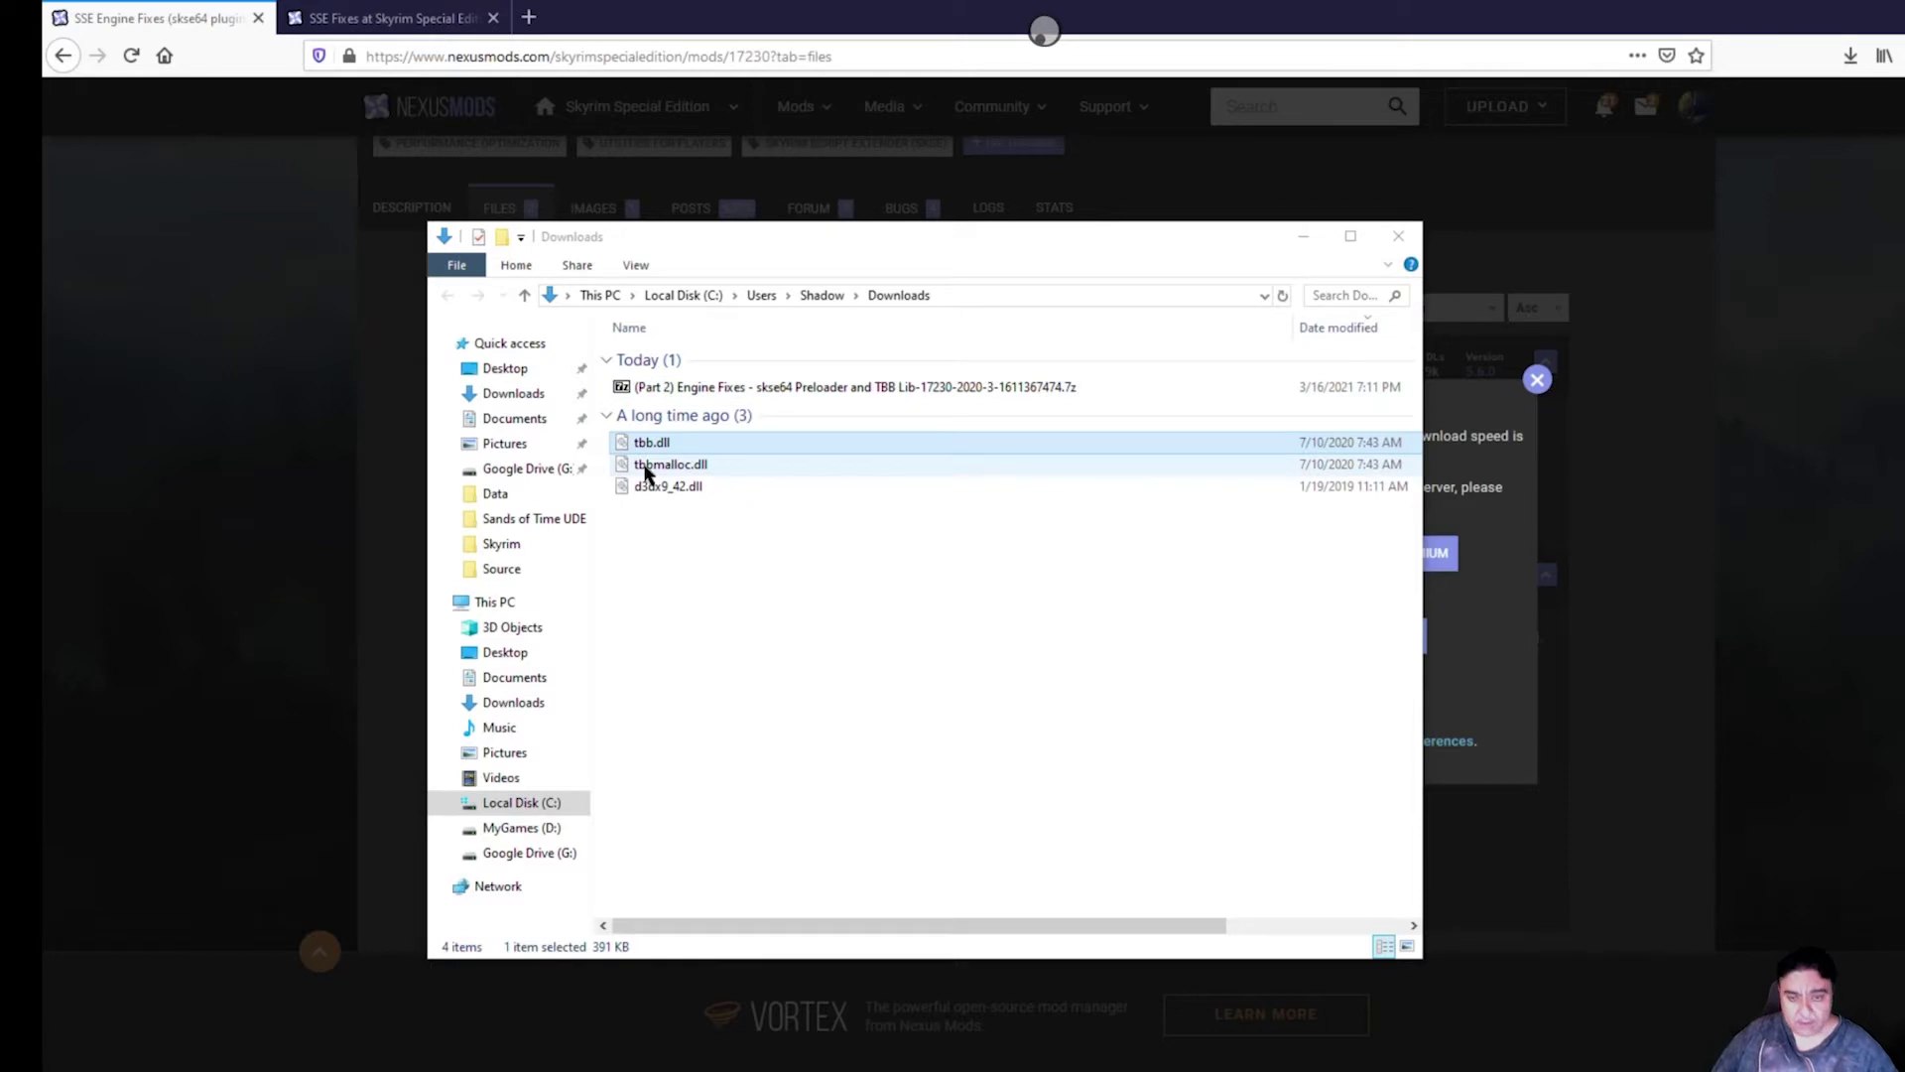
{"action": "left_click", "coordinate": [645, 466], "text": "shift"}
{"action": "left_click", "coordinate": [647, 486], "text": "shift"}
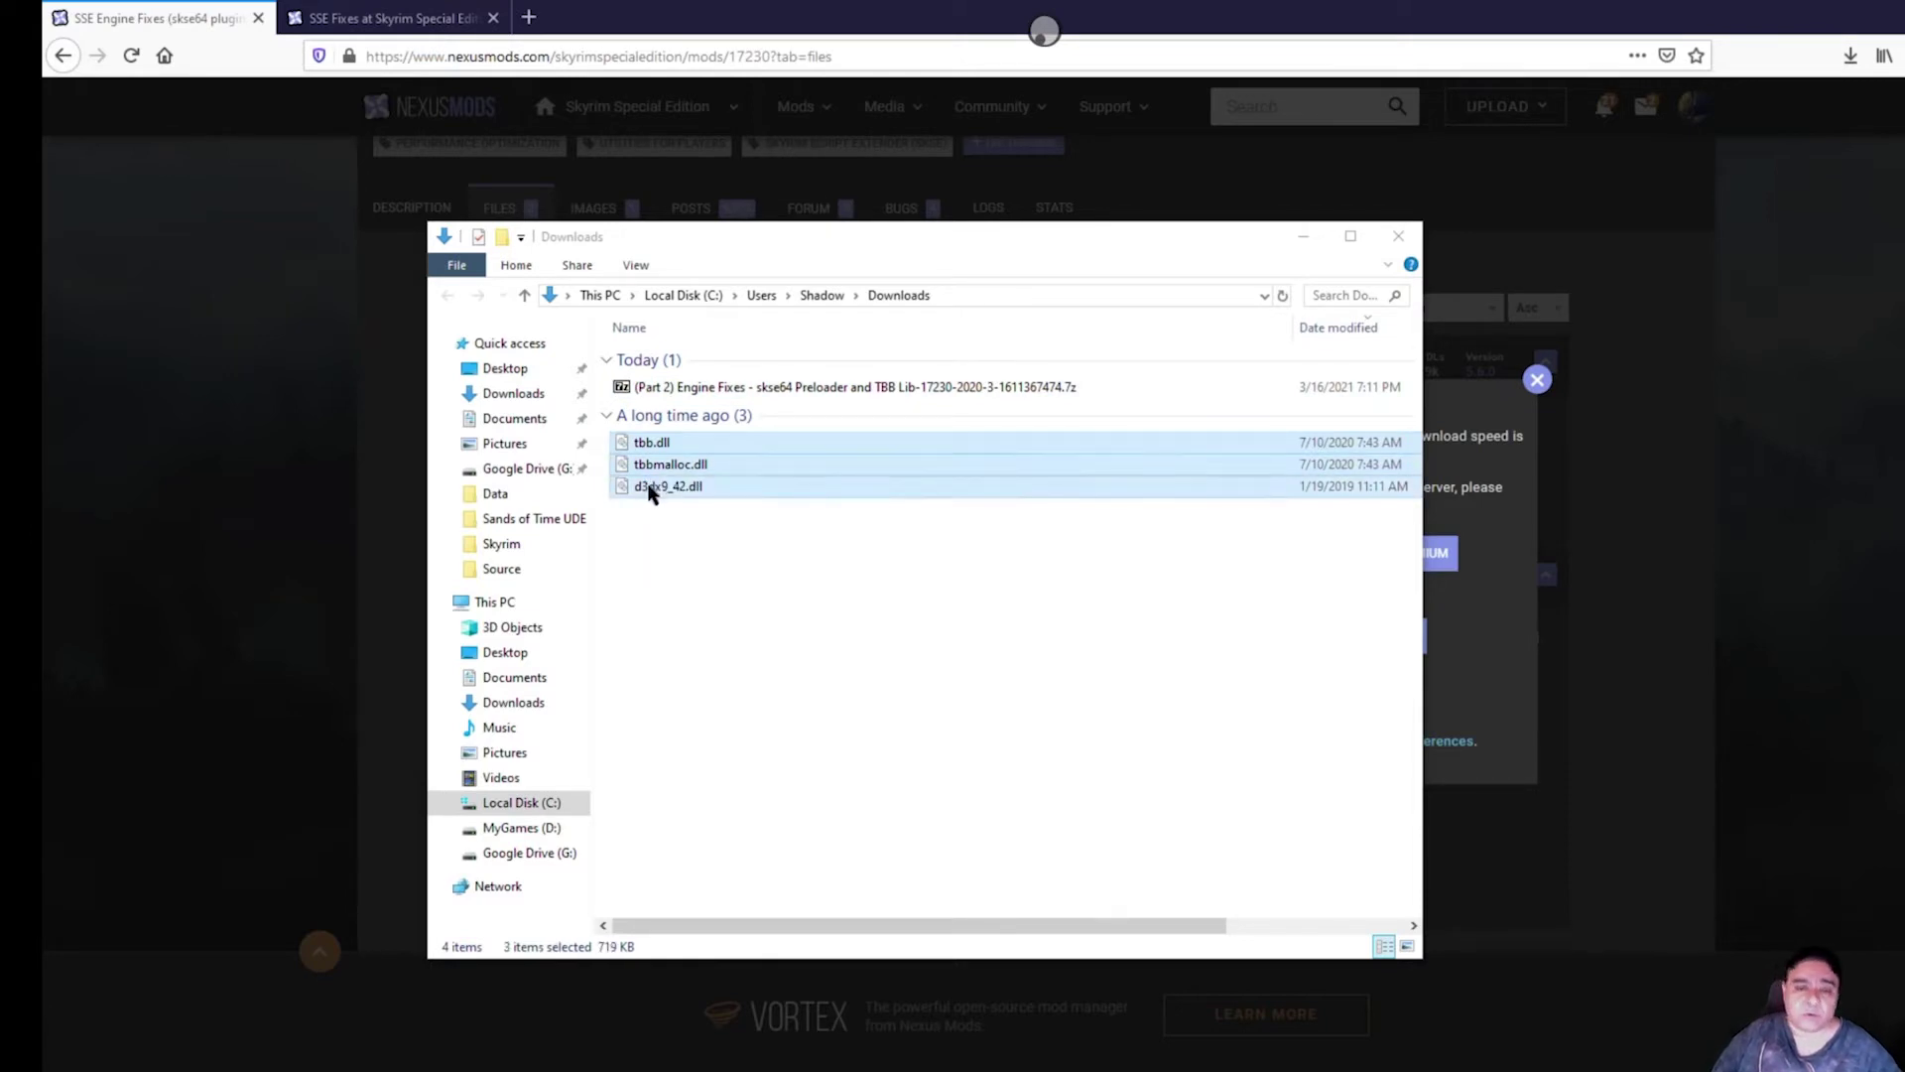
{"action": "right_click", "coordinate": [647, 486]}
{"action": "left_click", "coordinate": [689, 707]}
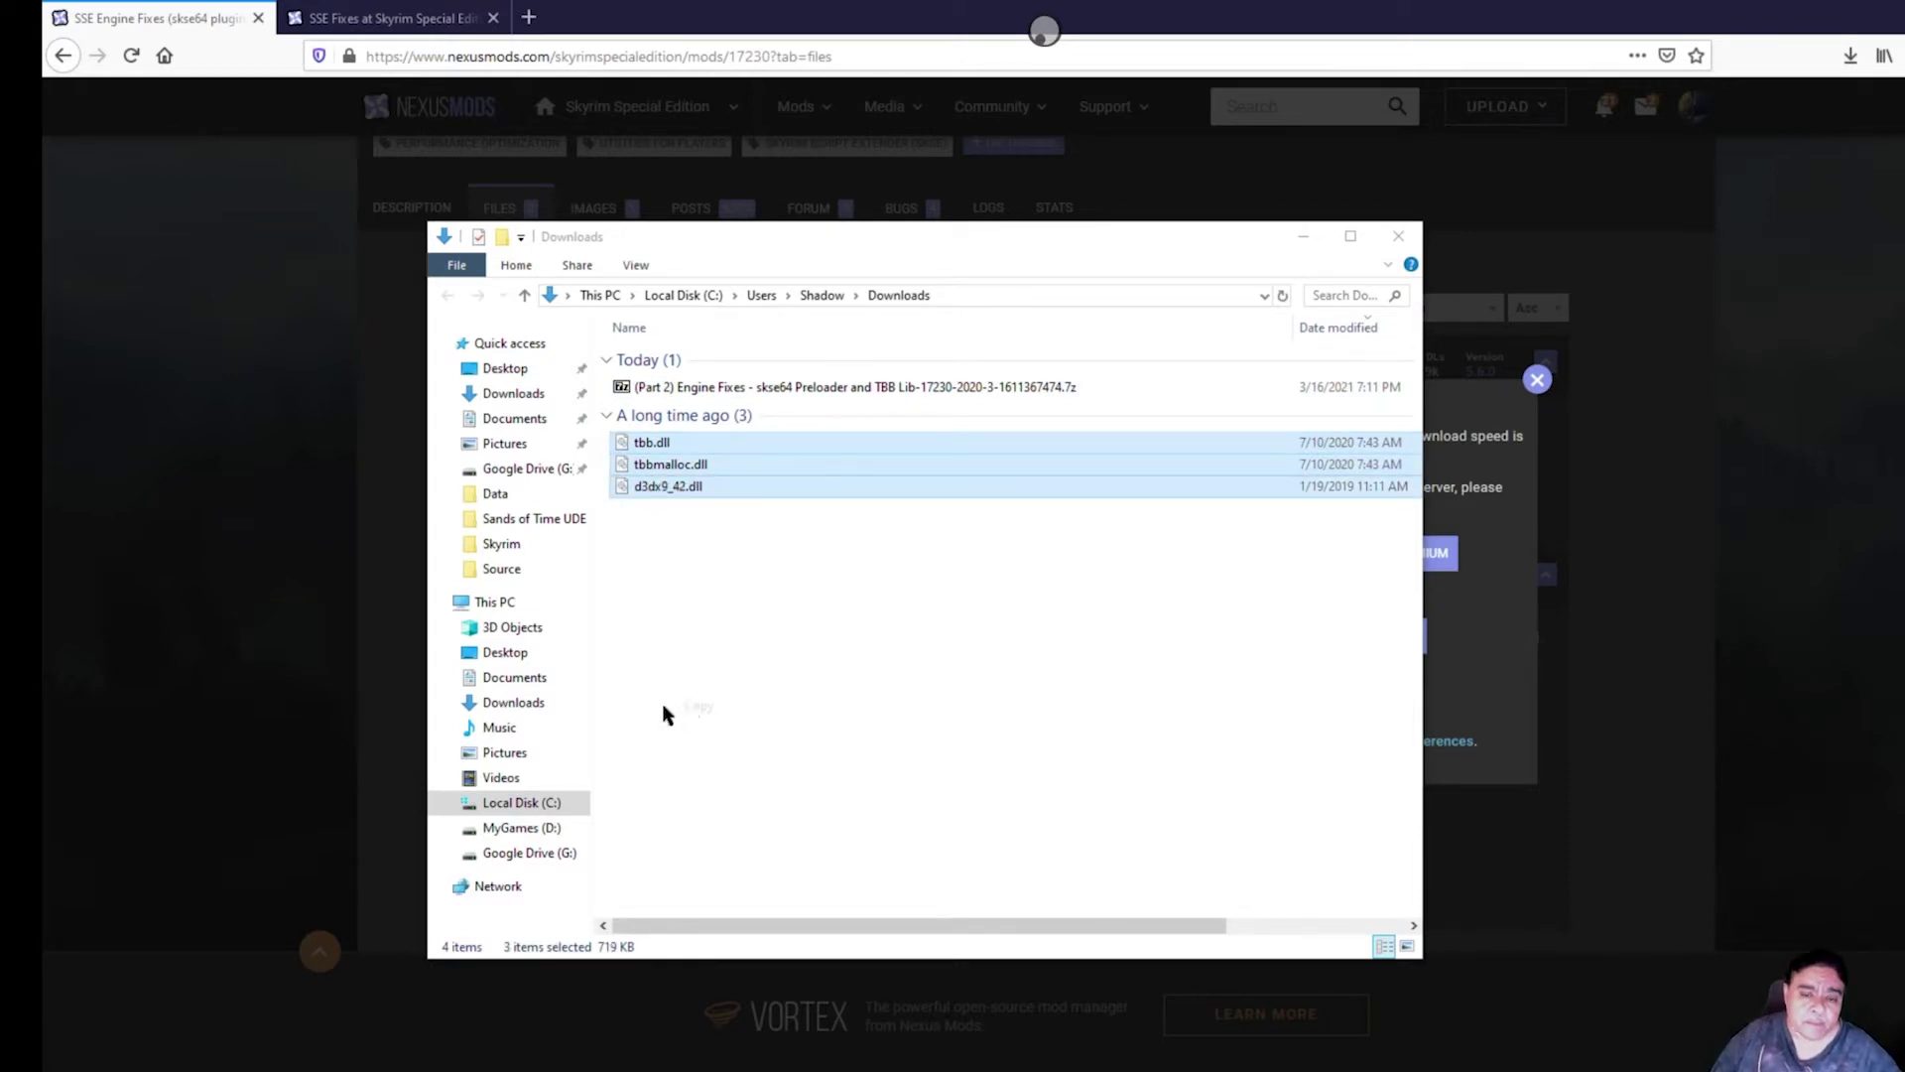
- Paste the three DLLs into C:\Program Files (x86)\Steam\steamapps\common\Skyrim Special Edition
{"action": "left_click", "coordinate": [511, 804]}
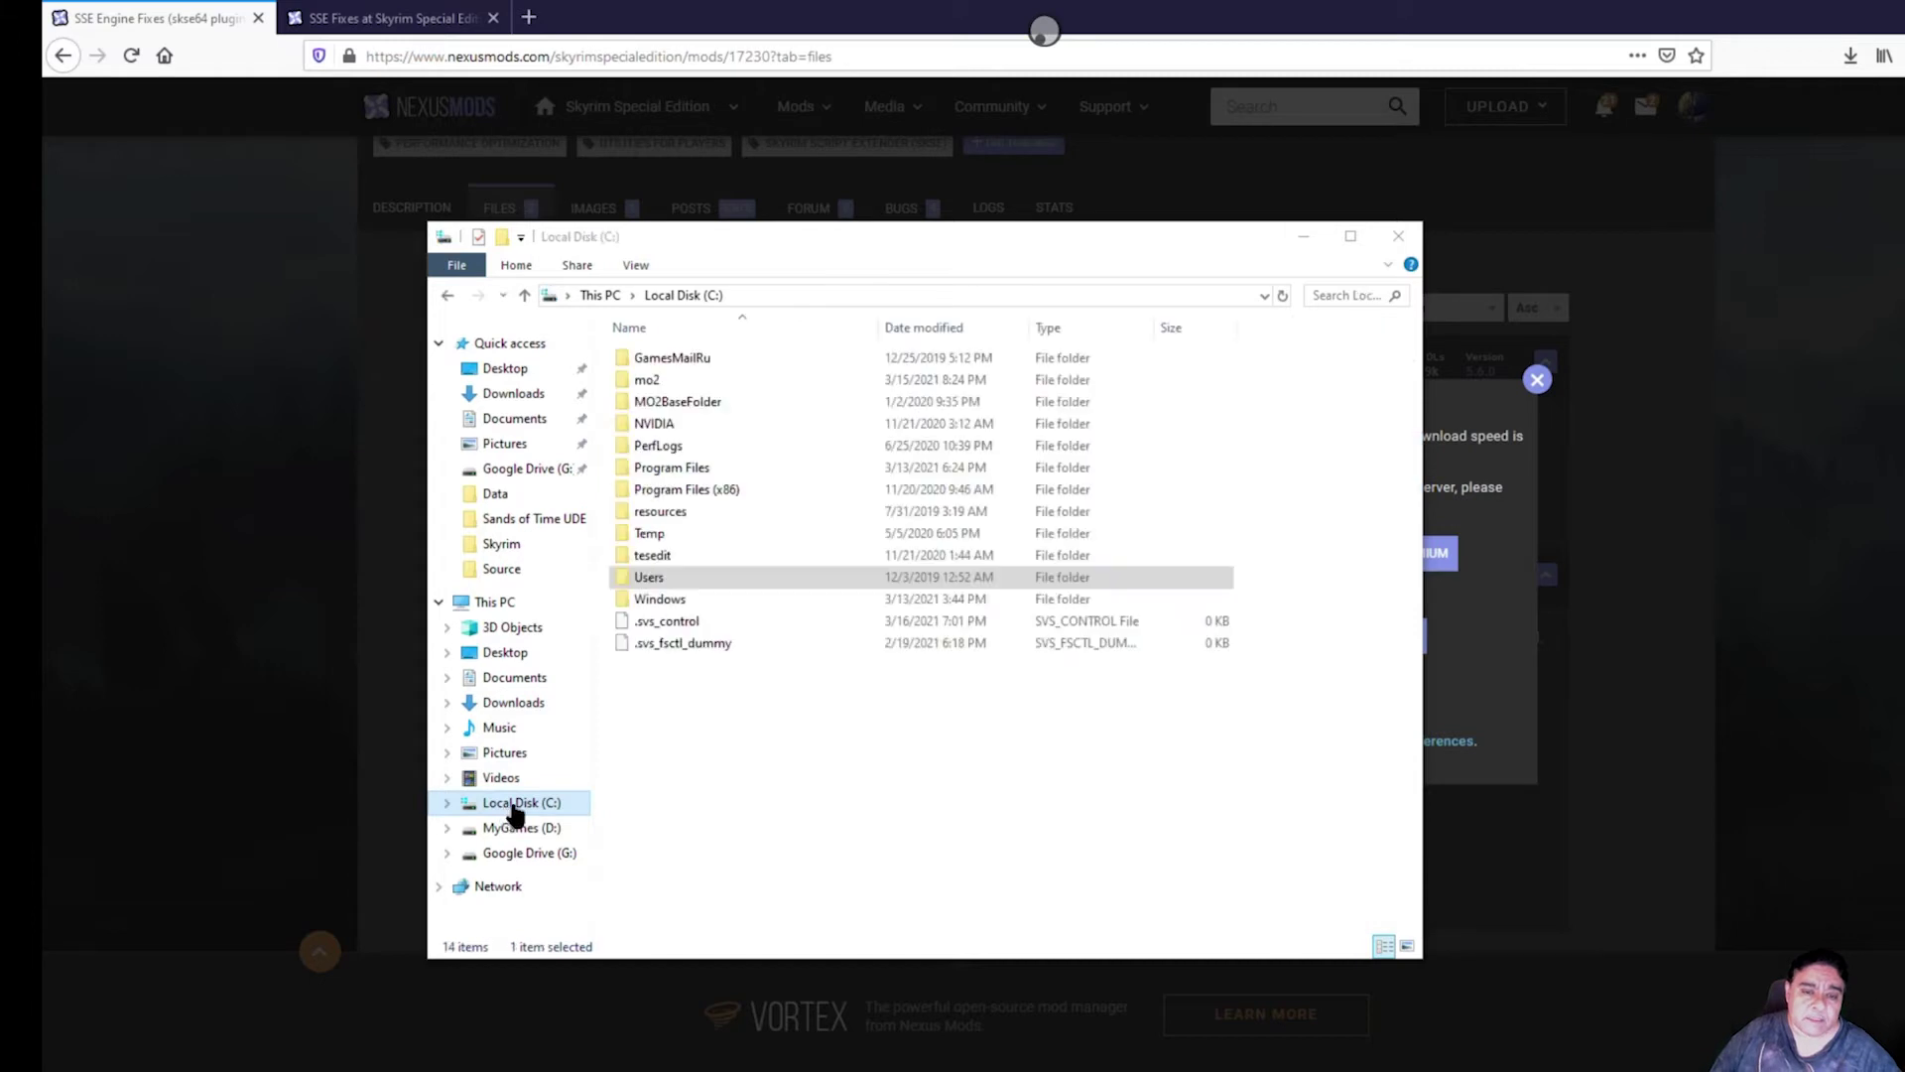
{"action": "double_click", "coordinate": [700, 490]}
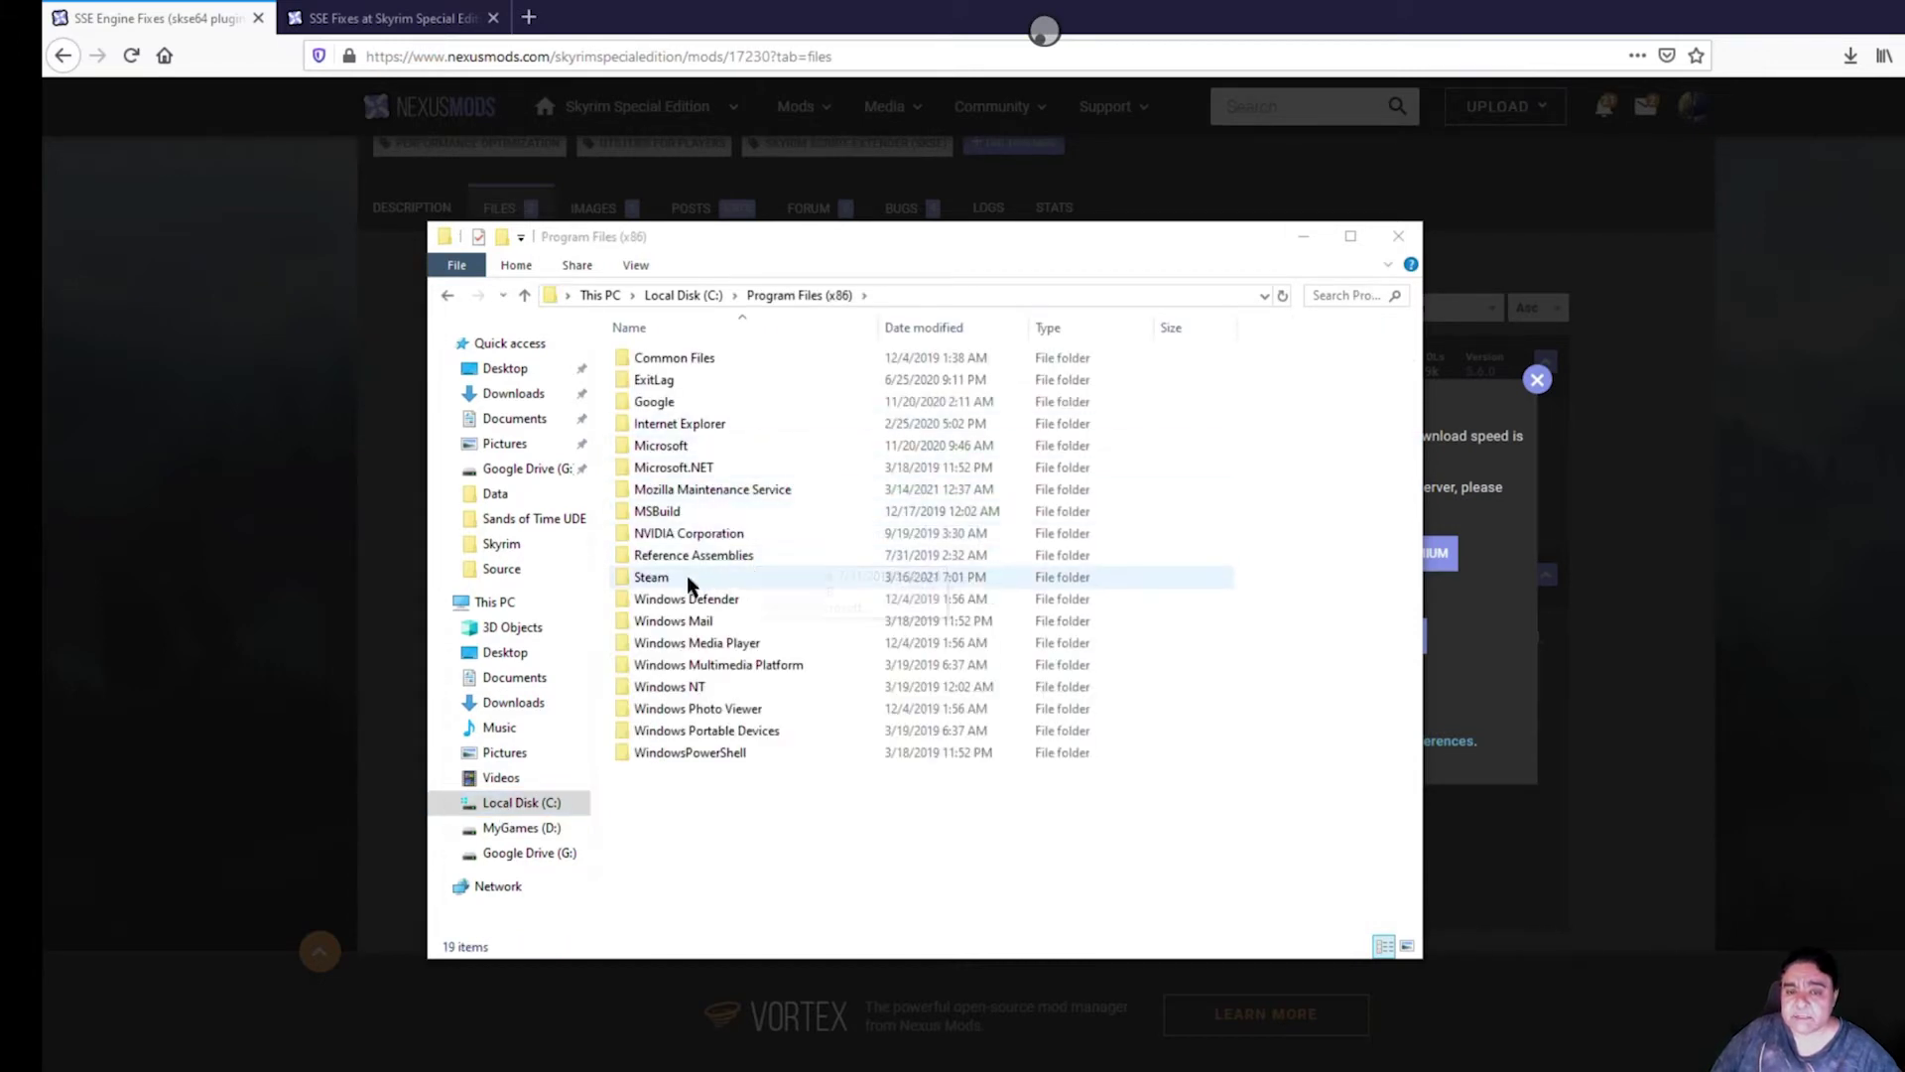
{"action": "double_click", "coordinate": [651, 576]}
{"action": "double_click", "coordinate": [695, 752]}
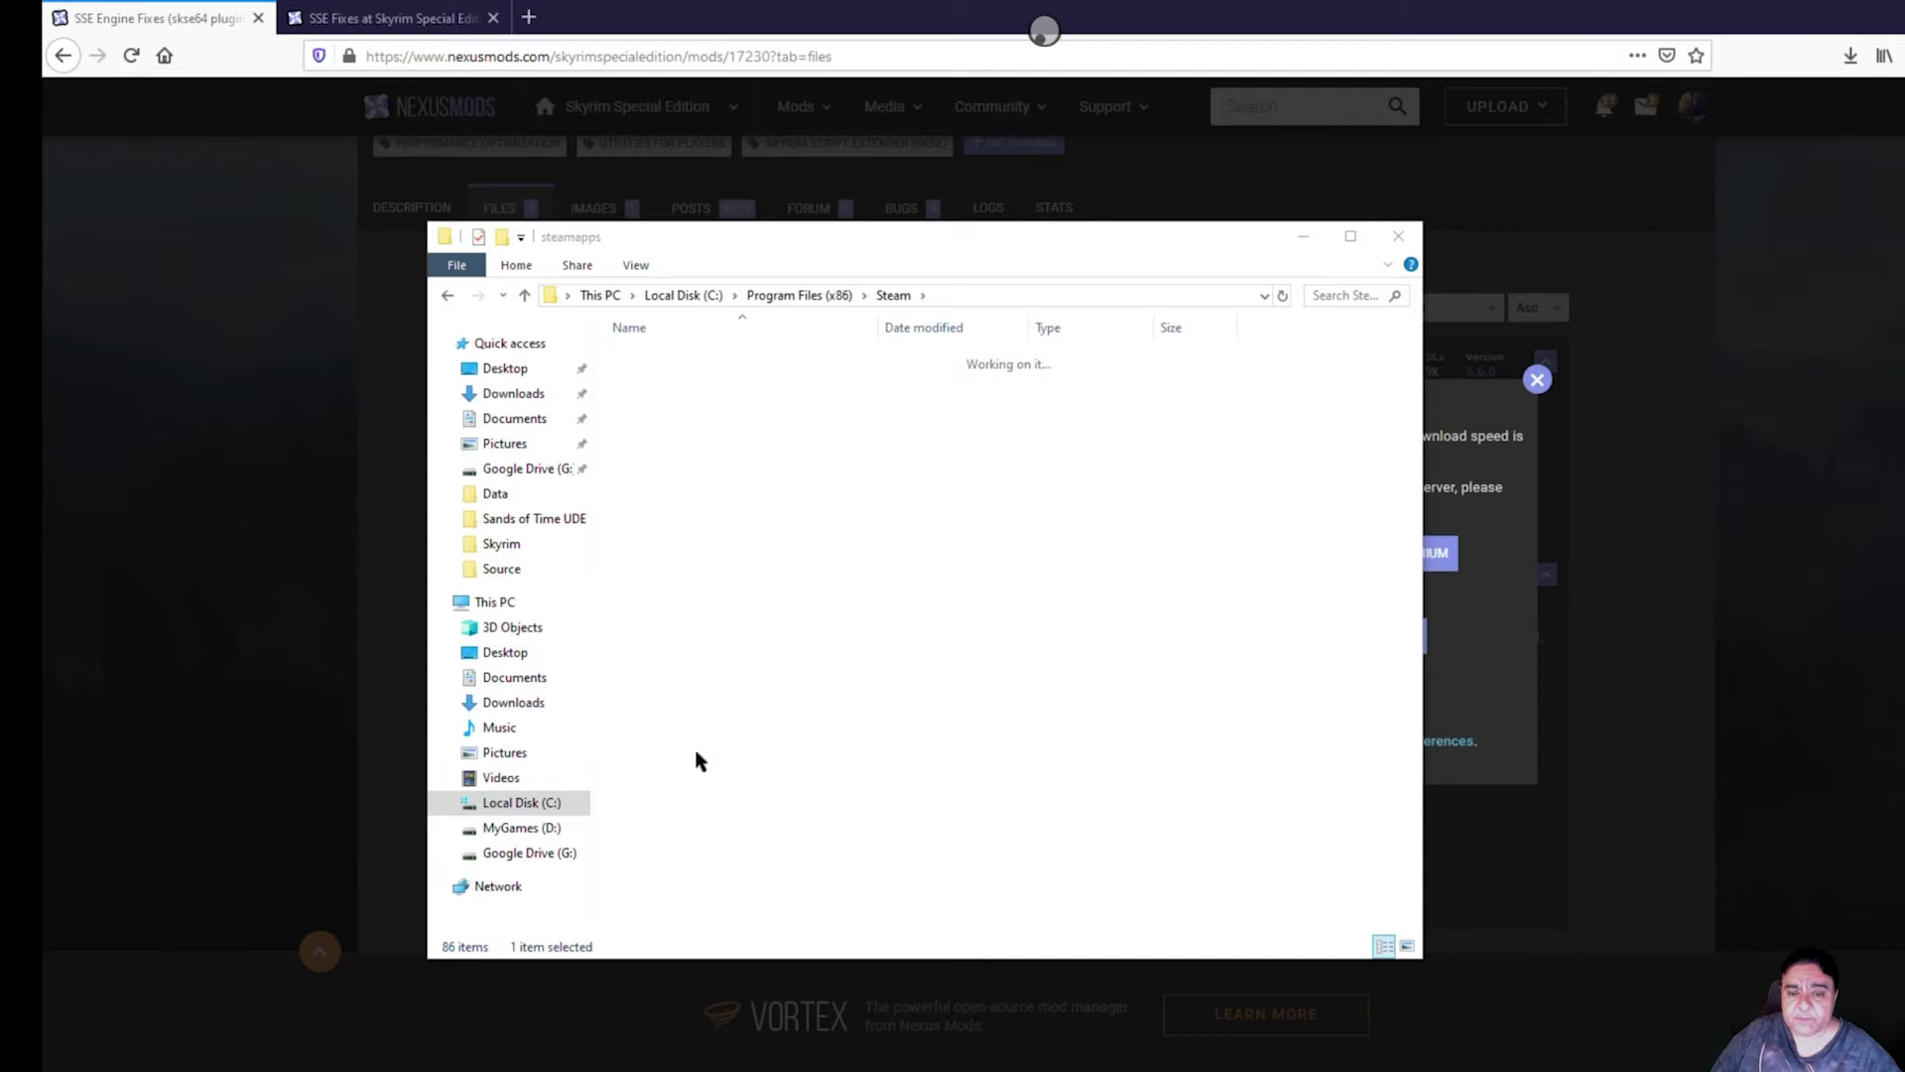
{"action": "double_click", "coordinate": [677, 360]}
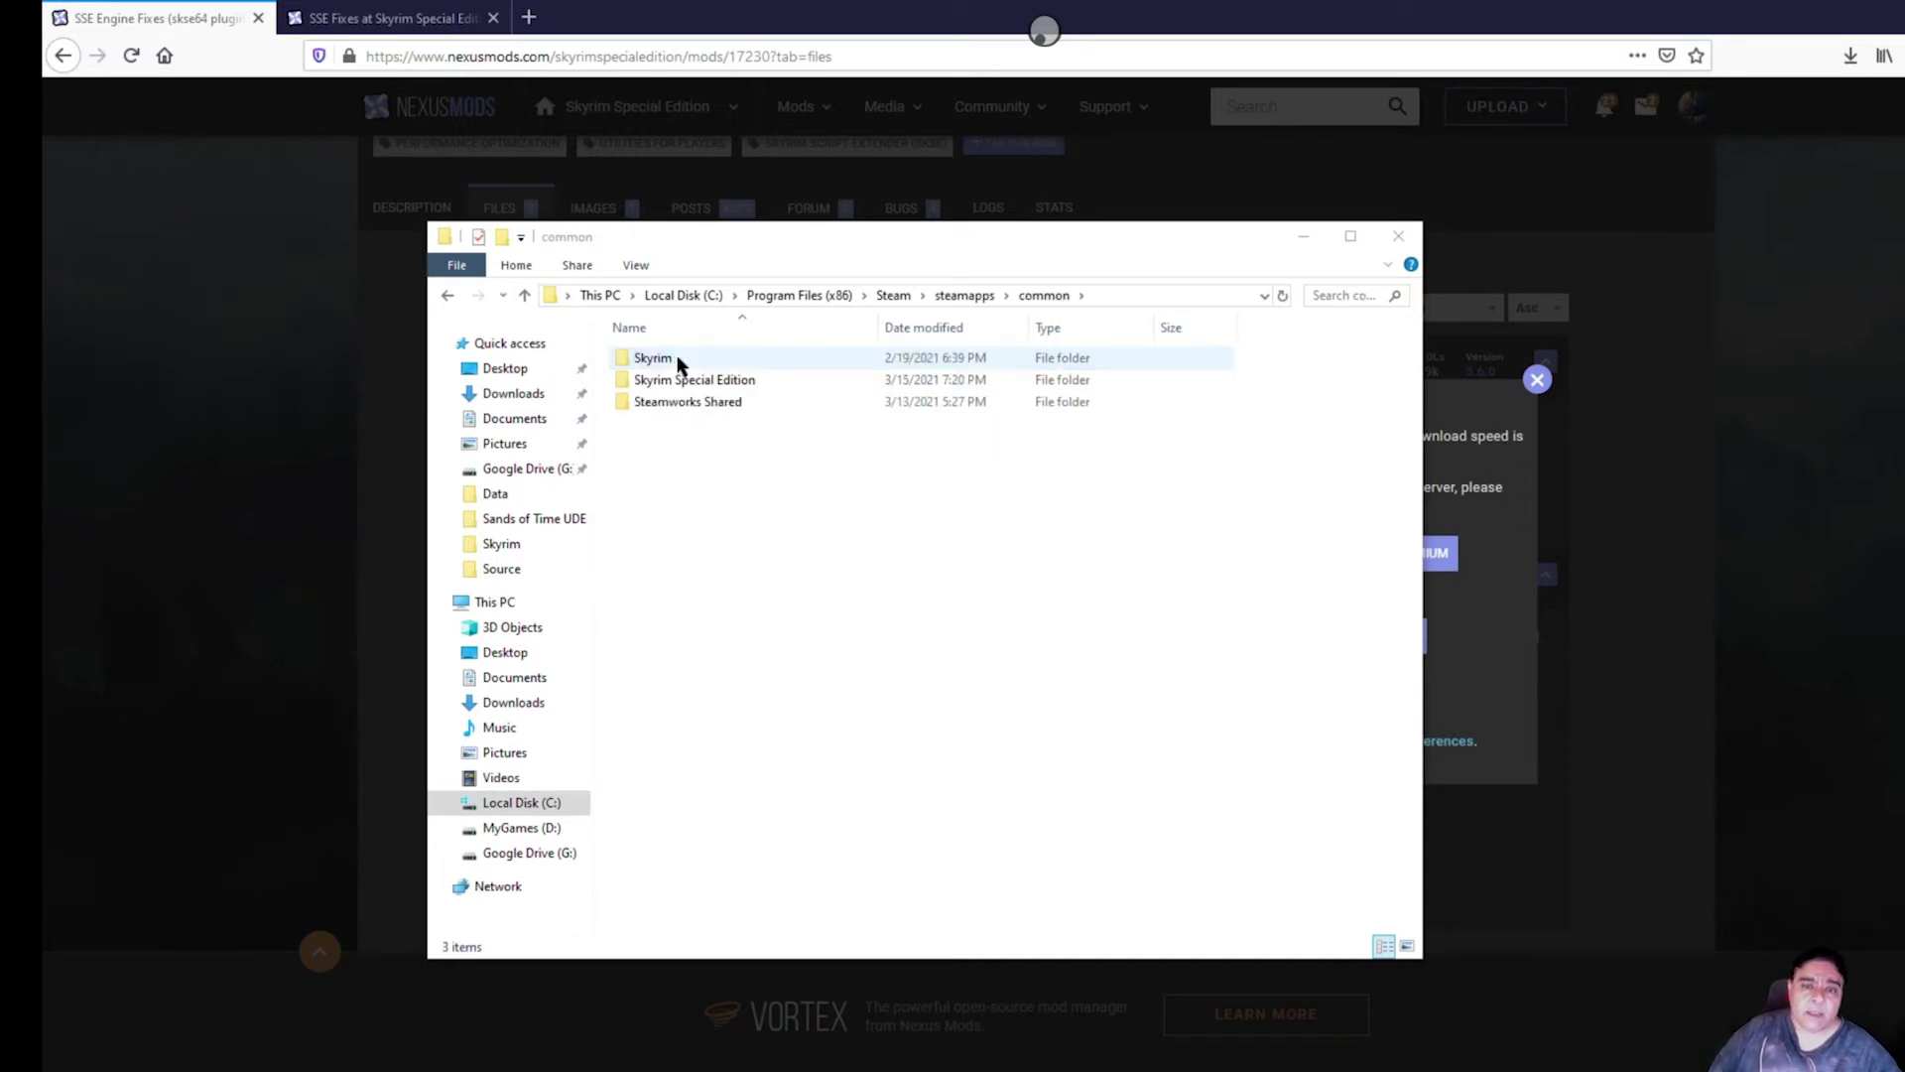
{"action": "double_click", "coordinate": [710, 381]}
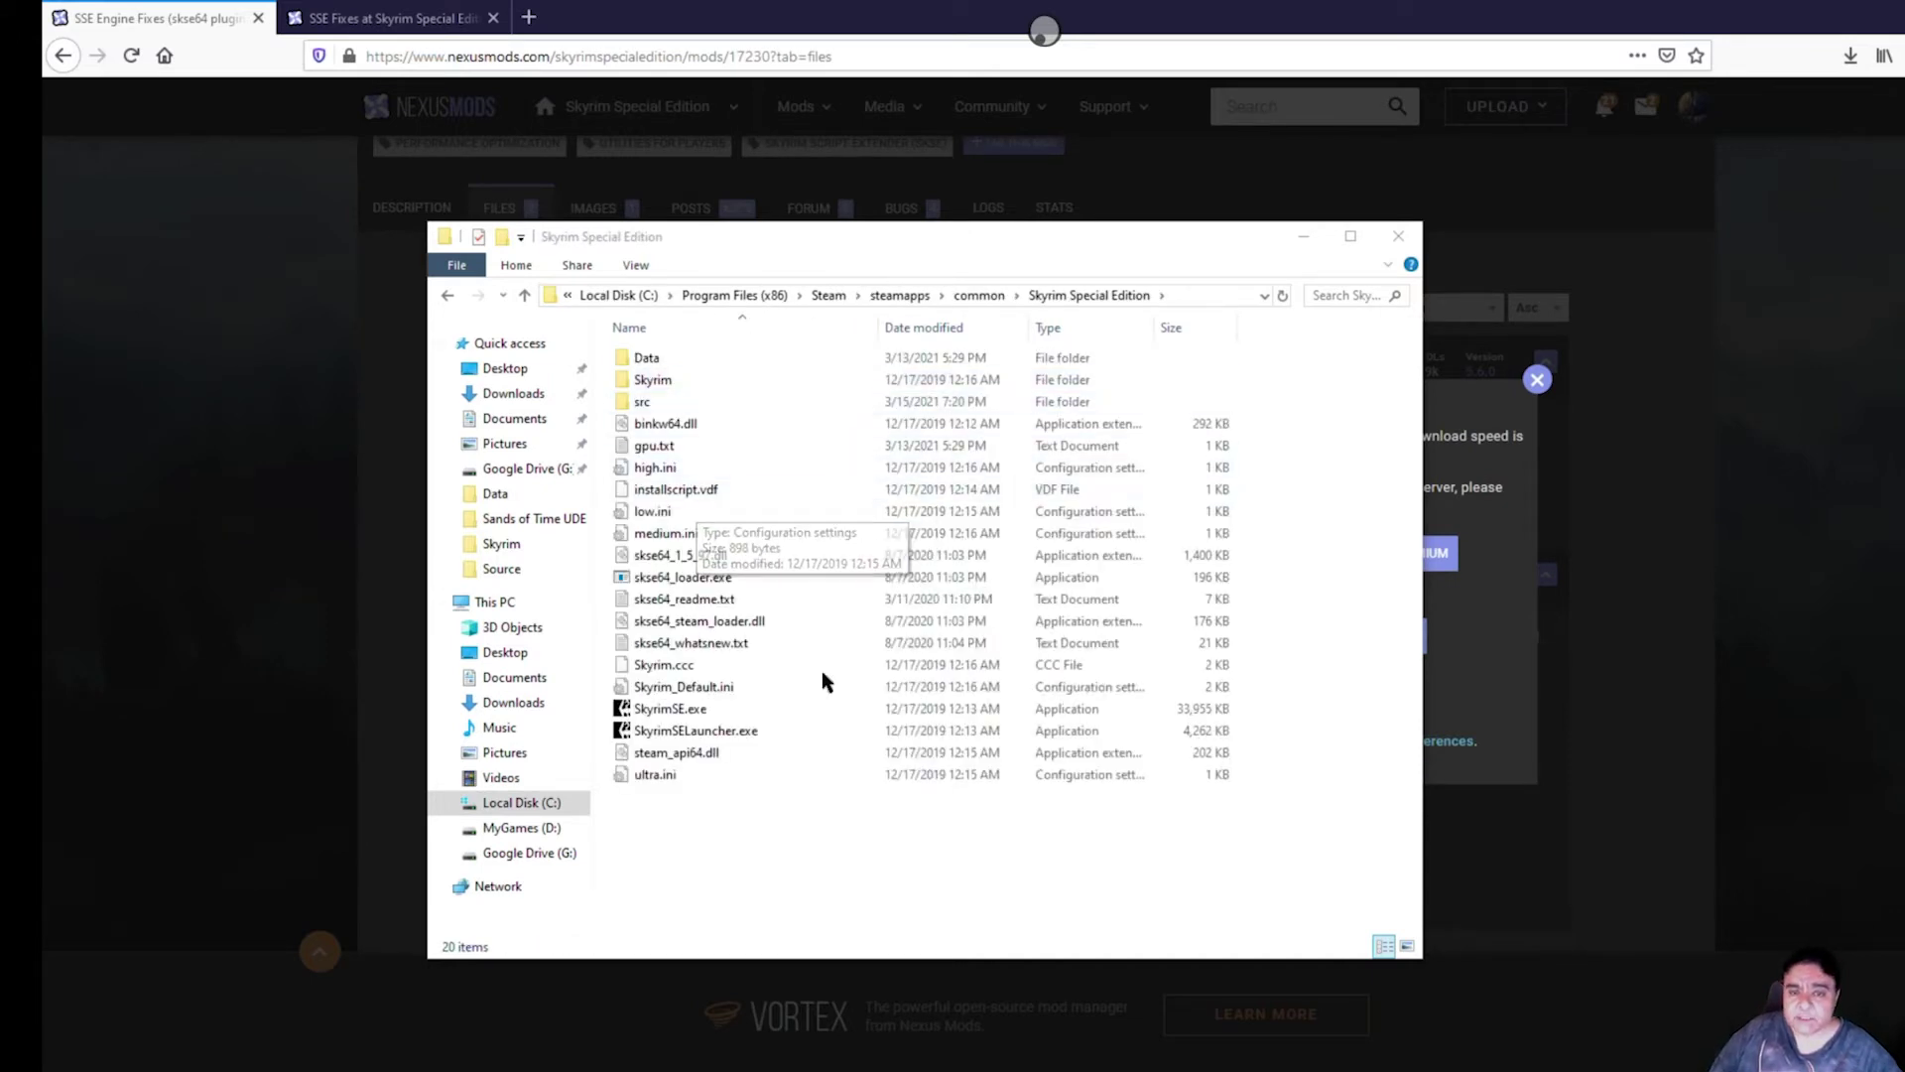
{"action": "right_click", "coordinate": [671, 850]}
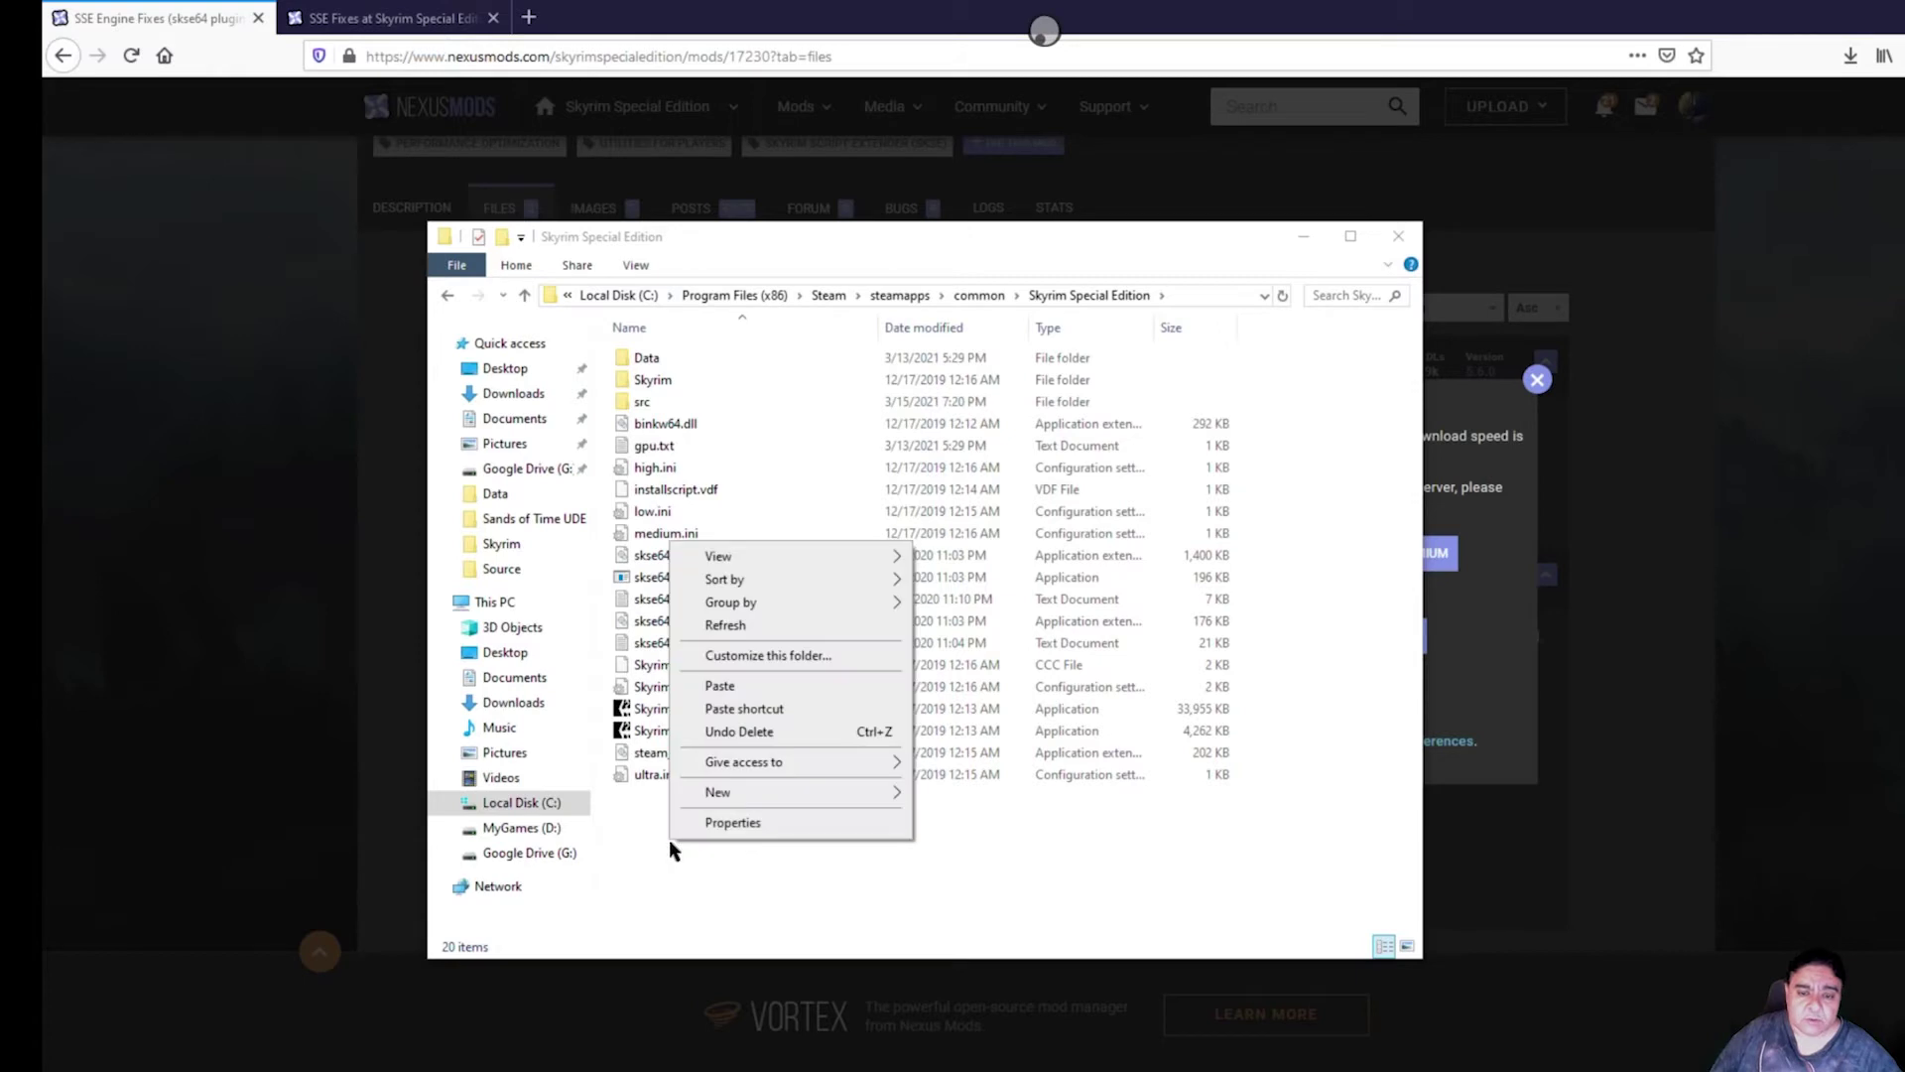
{"action": "left_click", "coordinate": [743, 681]}
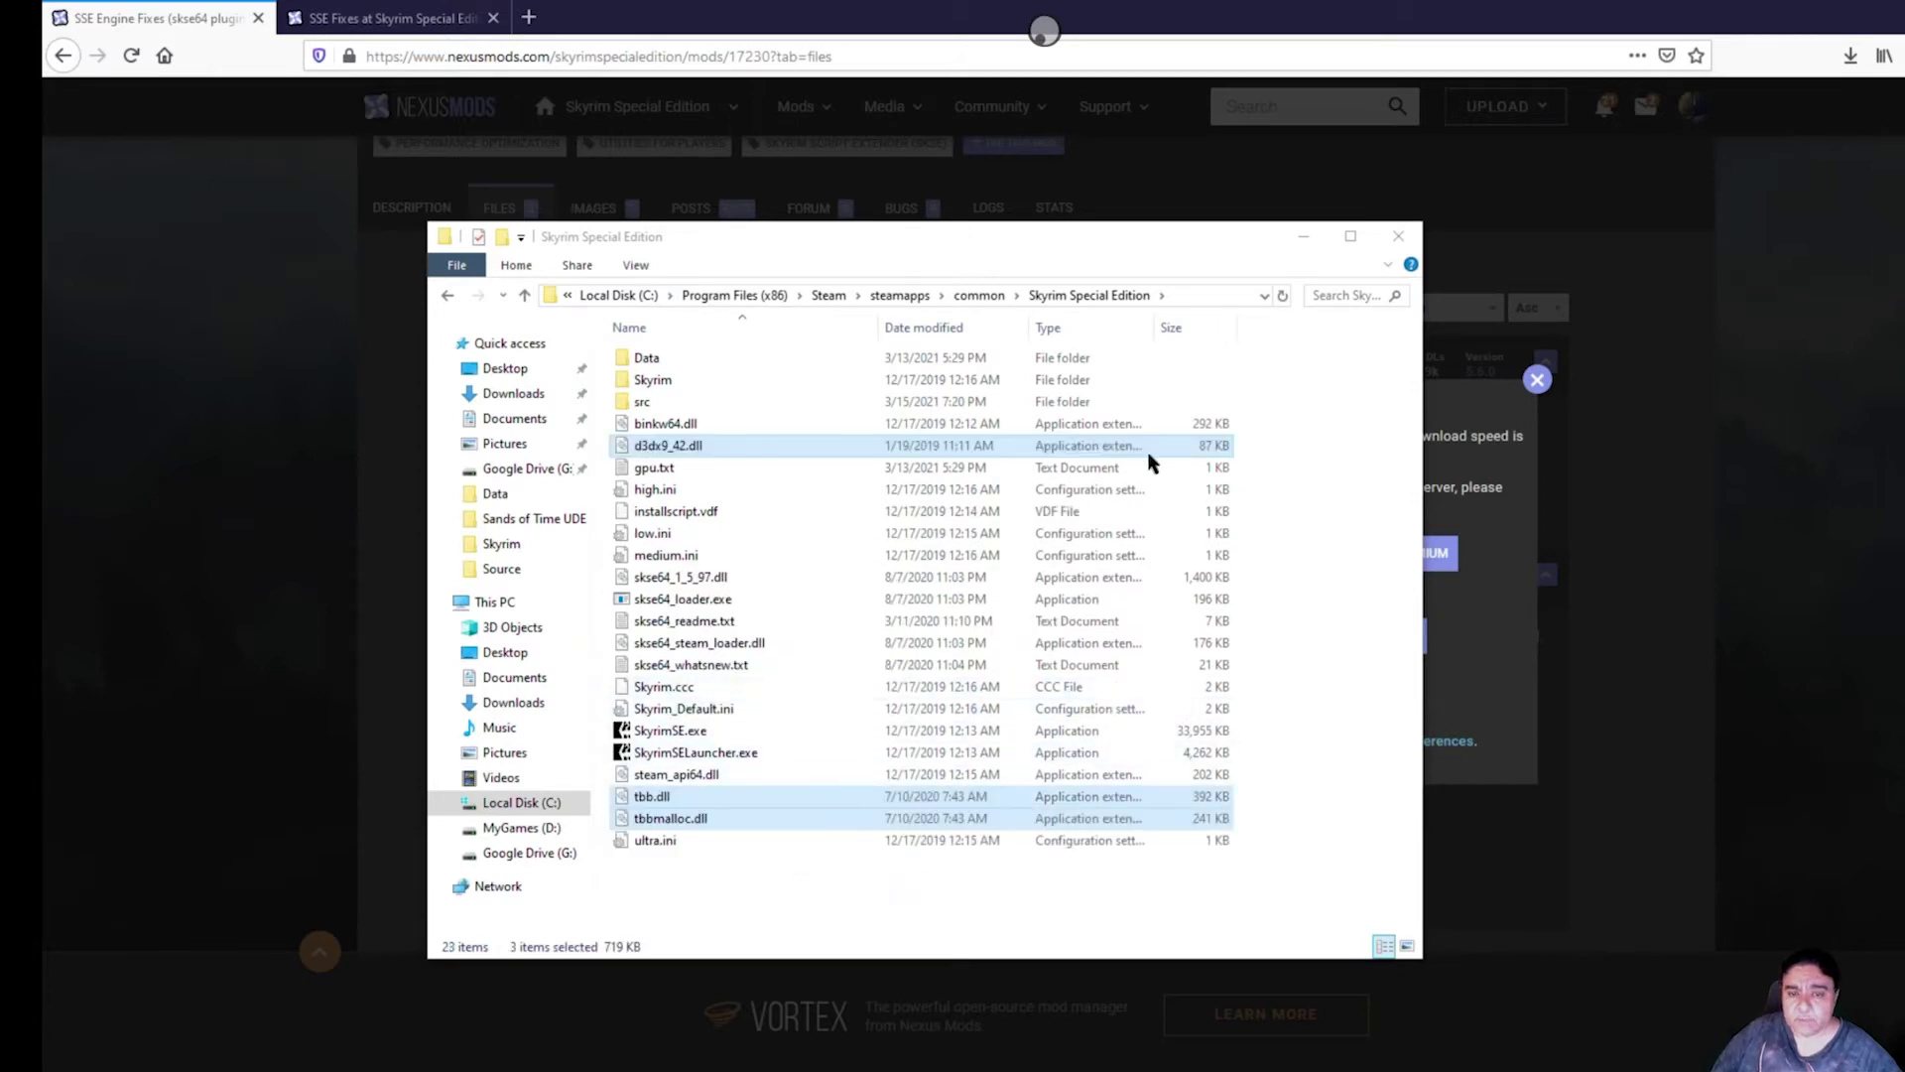
- Close the Part 2 notice and send Part 1 Engine Fixes to Mod Organizer via NXM Link Proxy
{"action": "left_click", "coordinate": [1306, 238]}
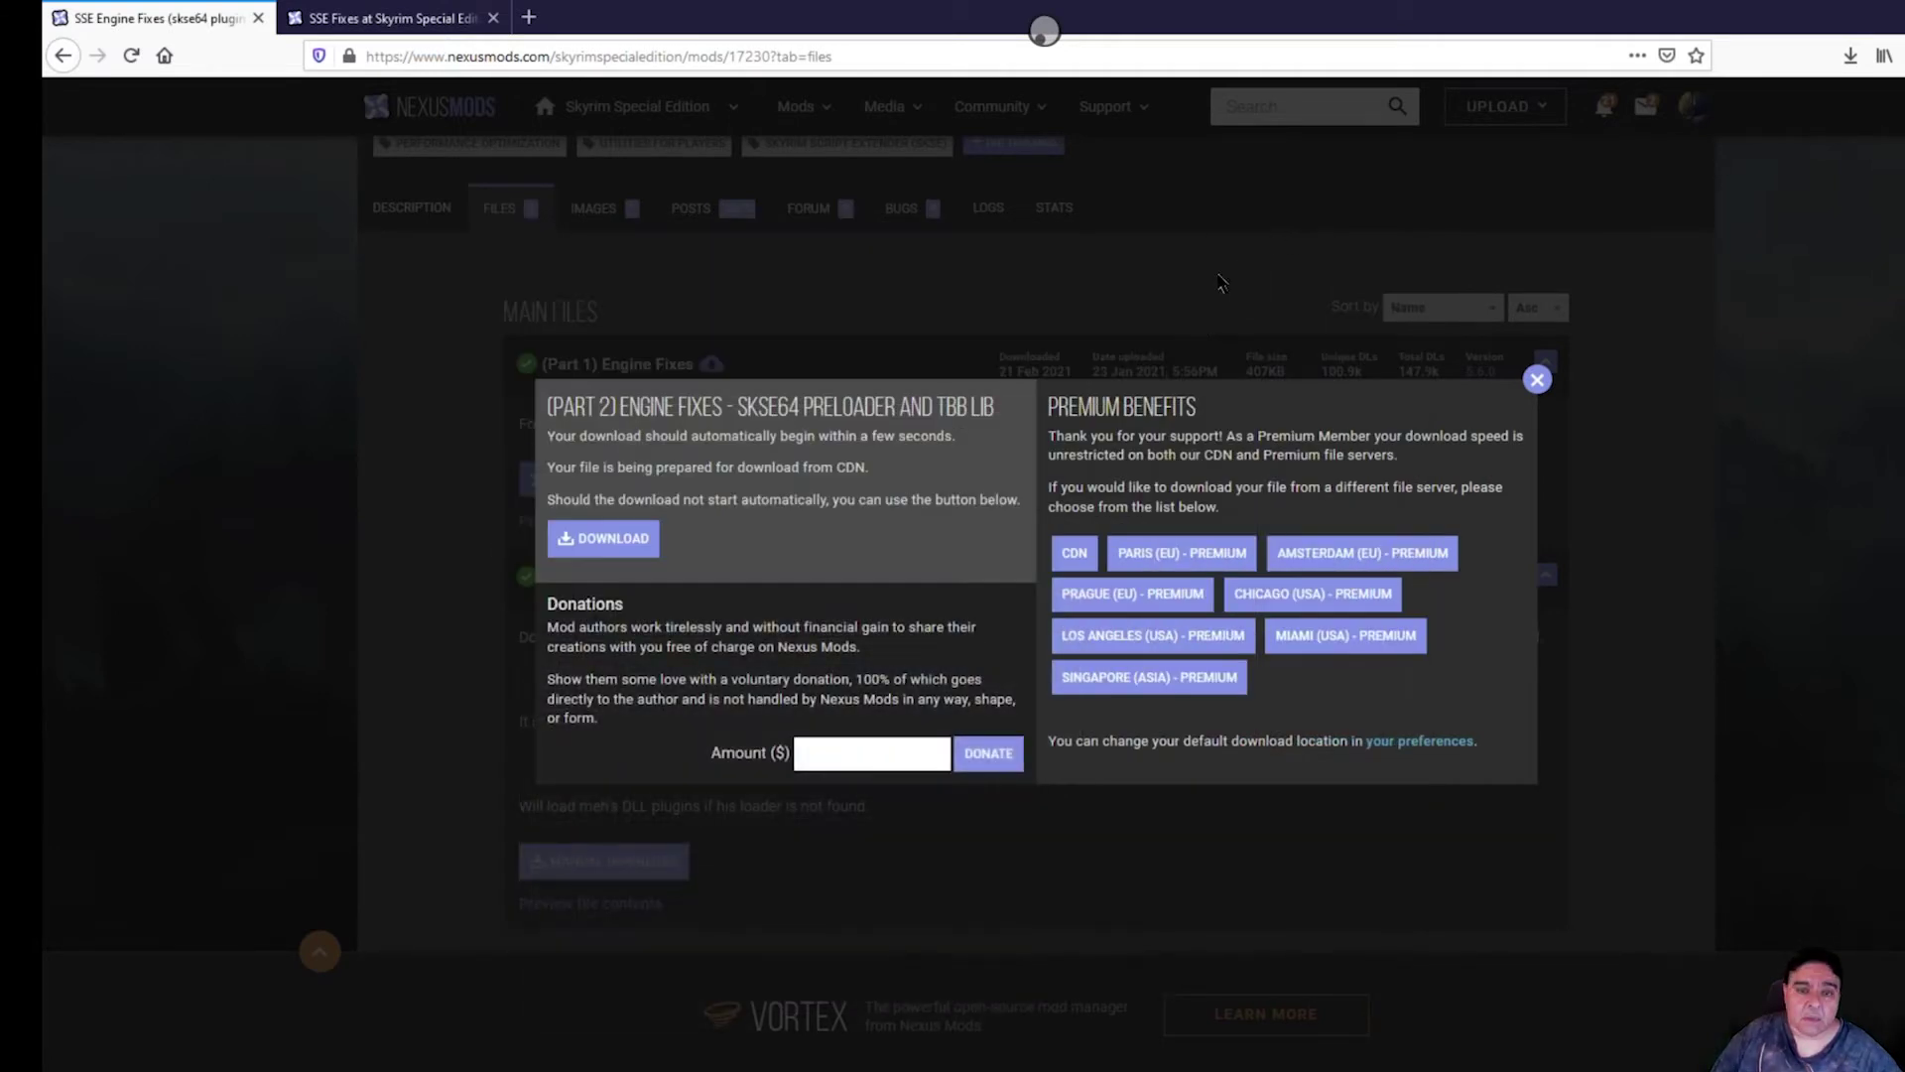
{"action": "left_click", "coordinate": [1537, 379]}
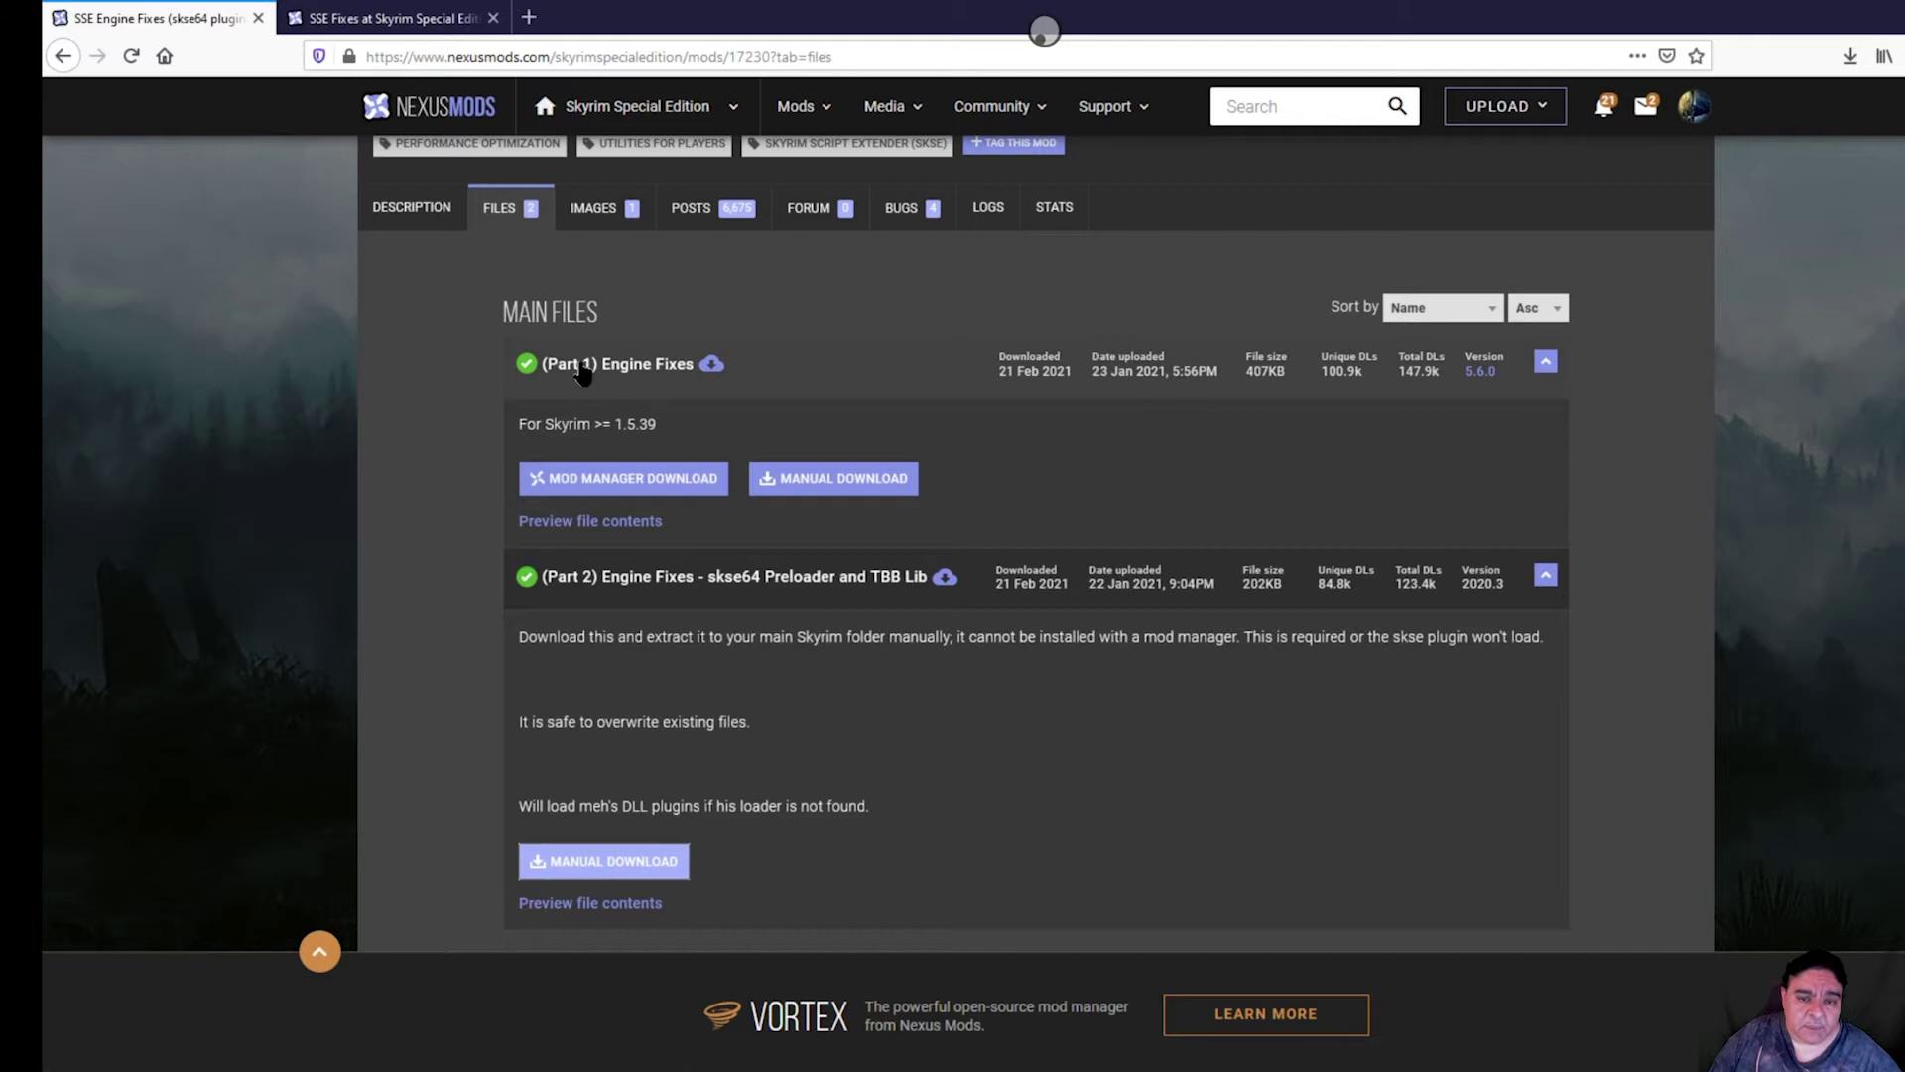
{"action": "left_click", "coordinate": [627, 491]}
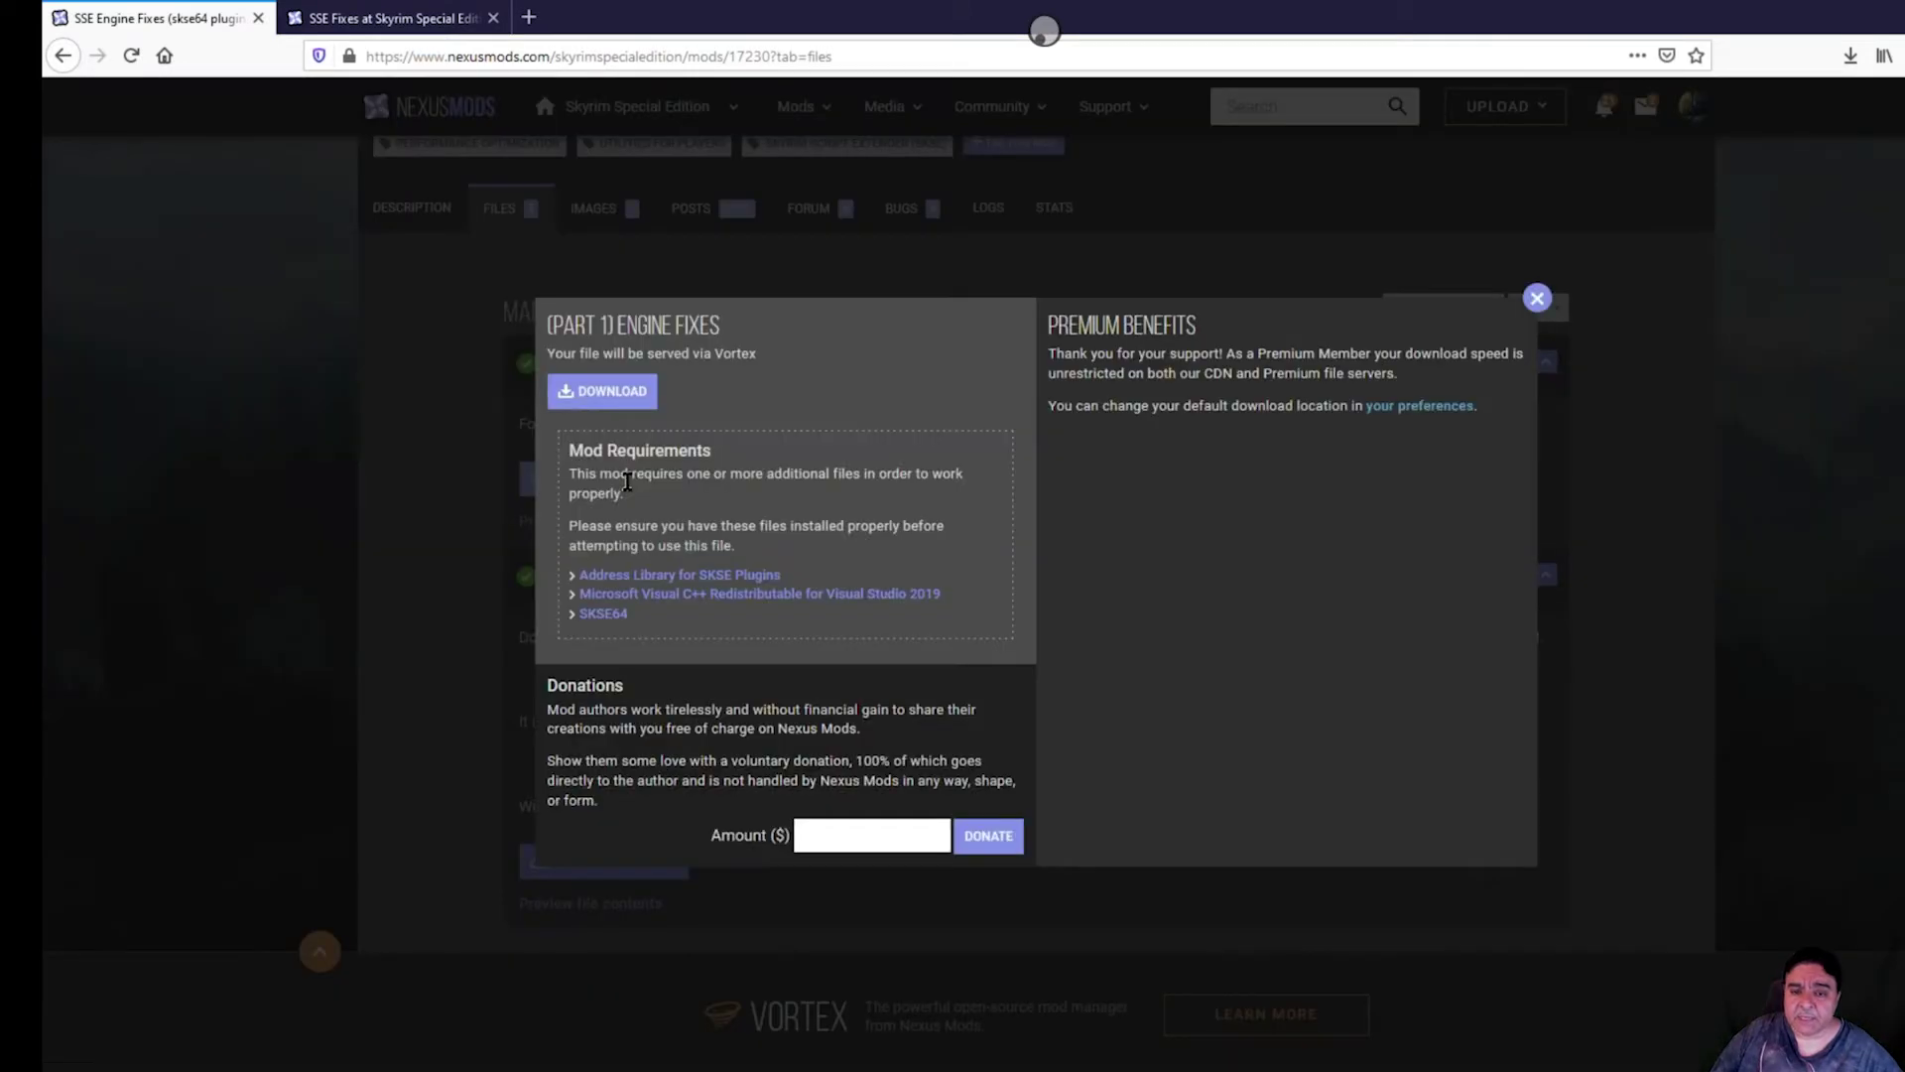
{"action": "left_click", "coordinate": [629, 399]}
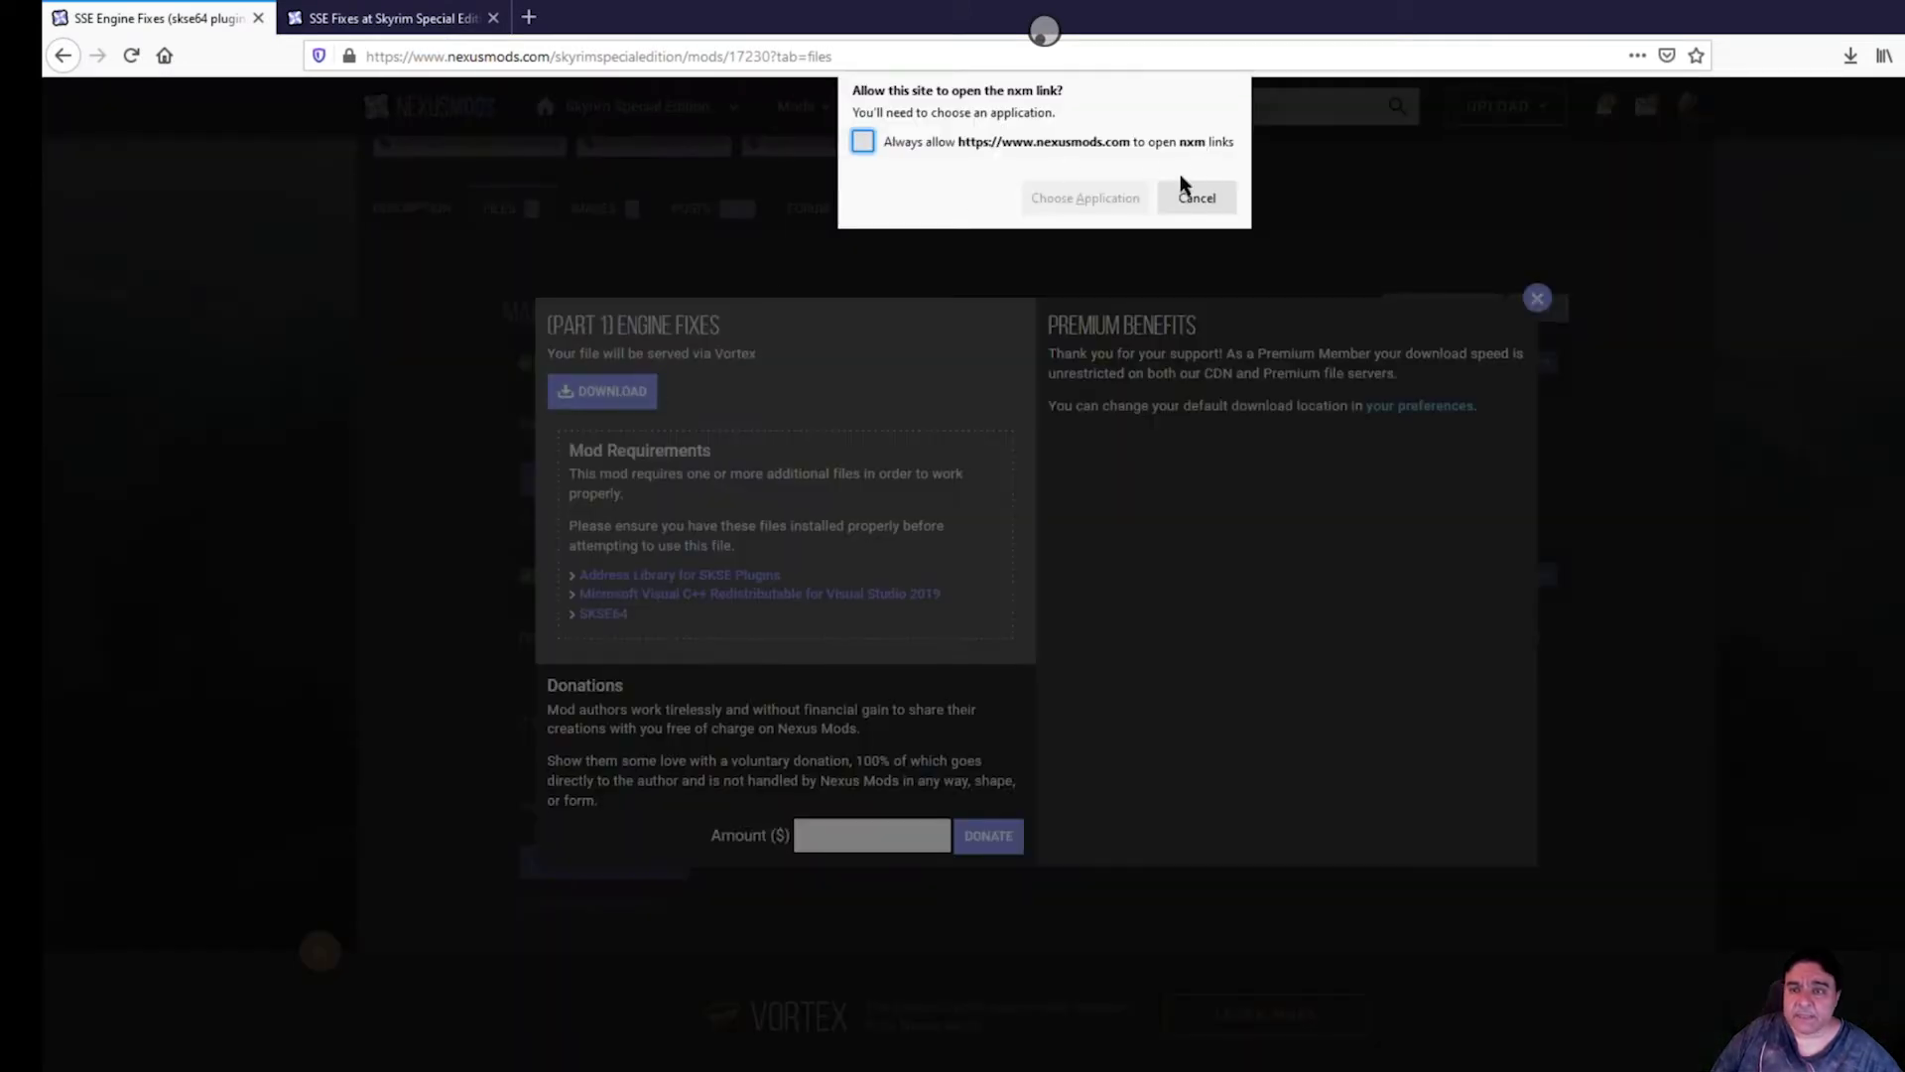
{"action": "left_click", "coordinate": [1101, 198]}
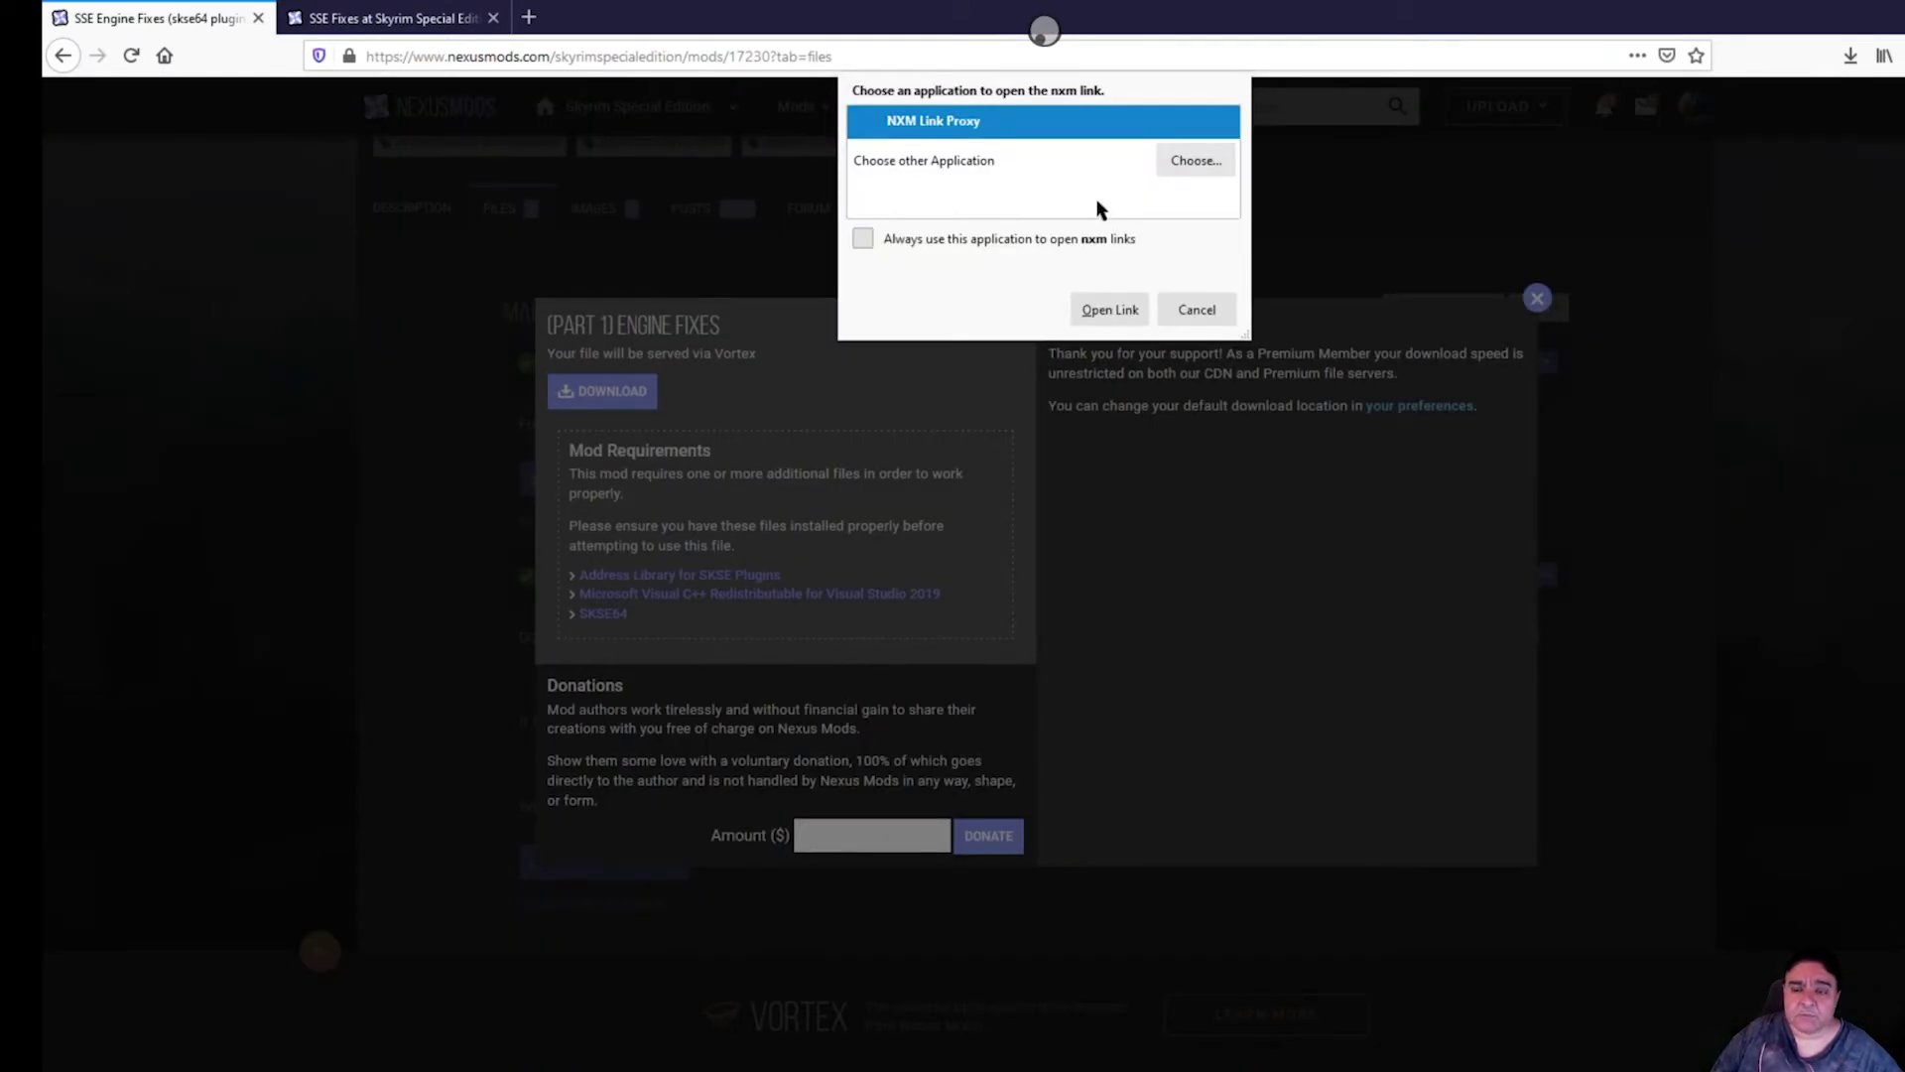
{"action": "double_click", "coordinate": [987, 124]}
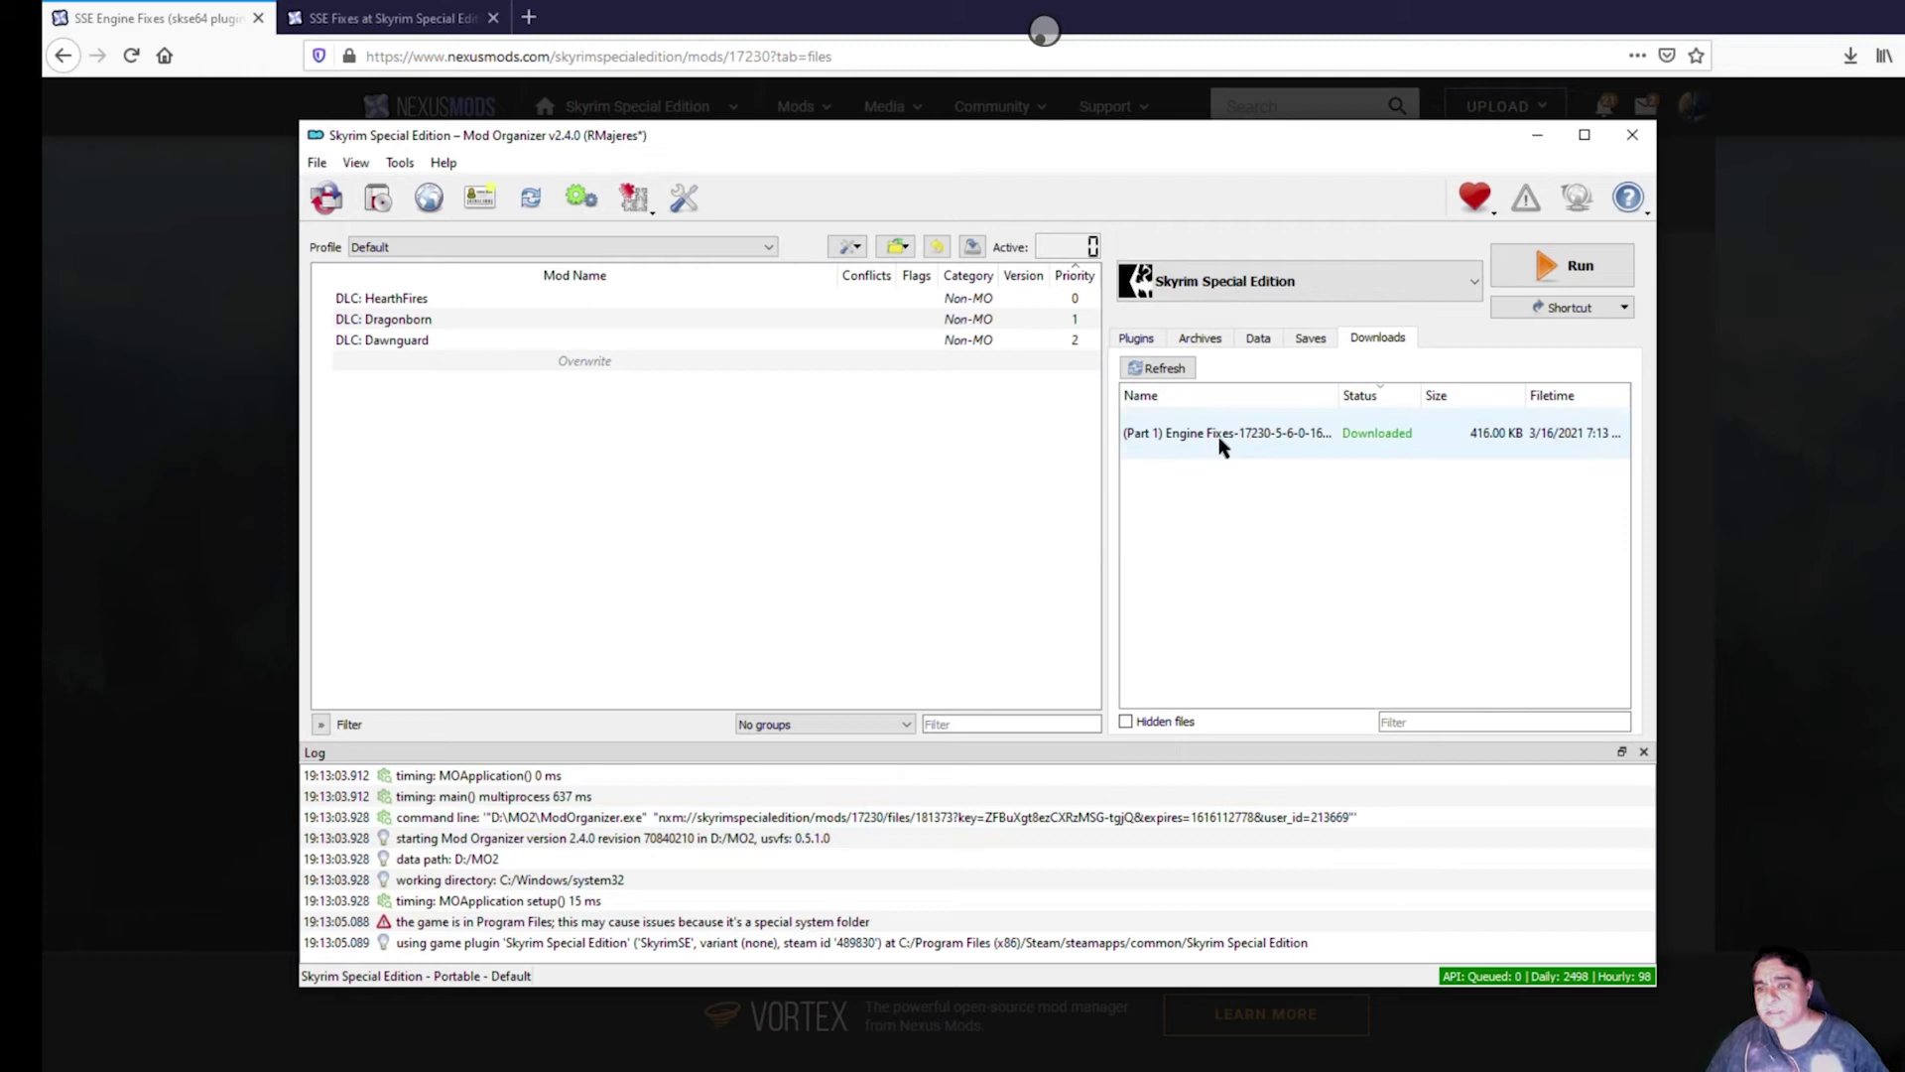
- Install the Part 1 archive as SSE Engine Fixes (skse64 plugin), enable it, and minimize MO2
{"action": "left_click", "coordinate": [1219, 437]}
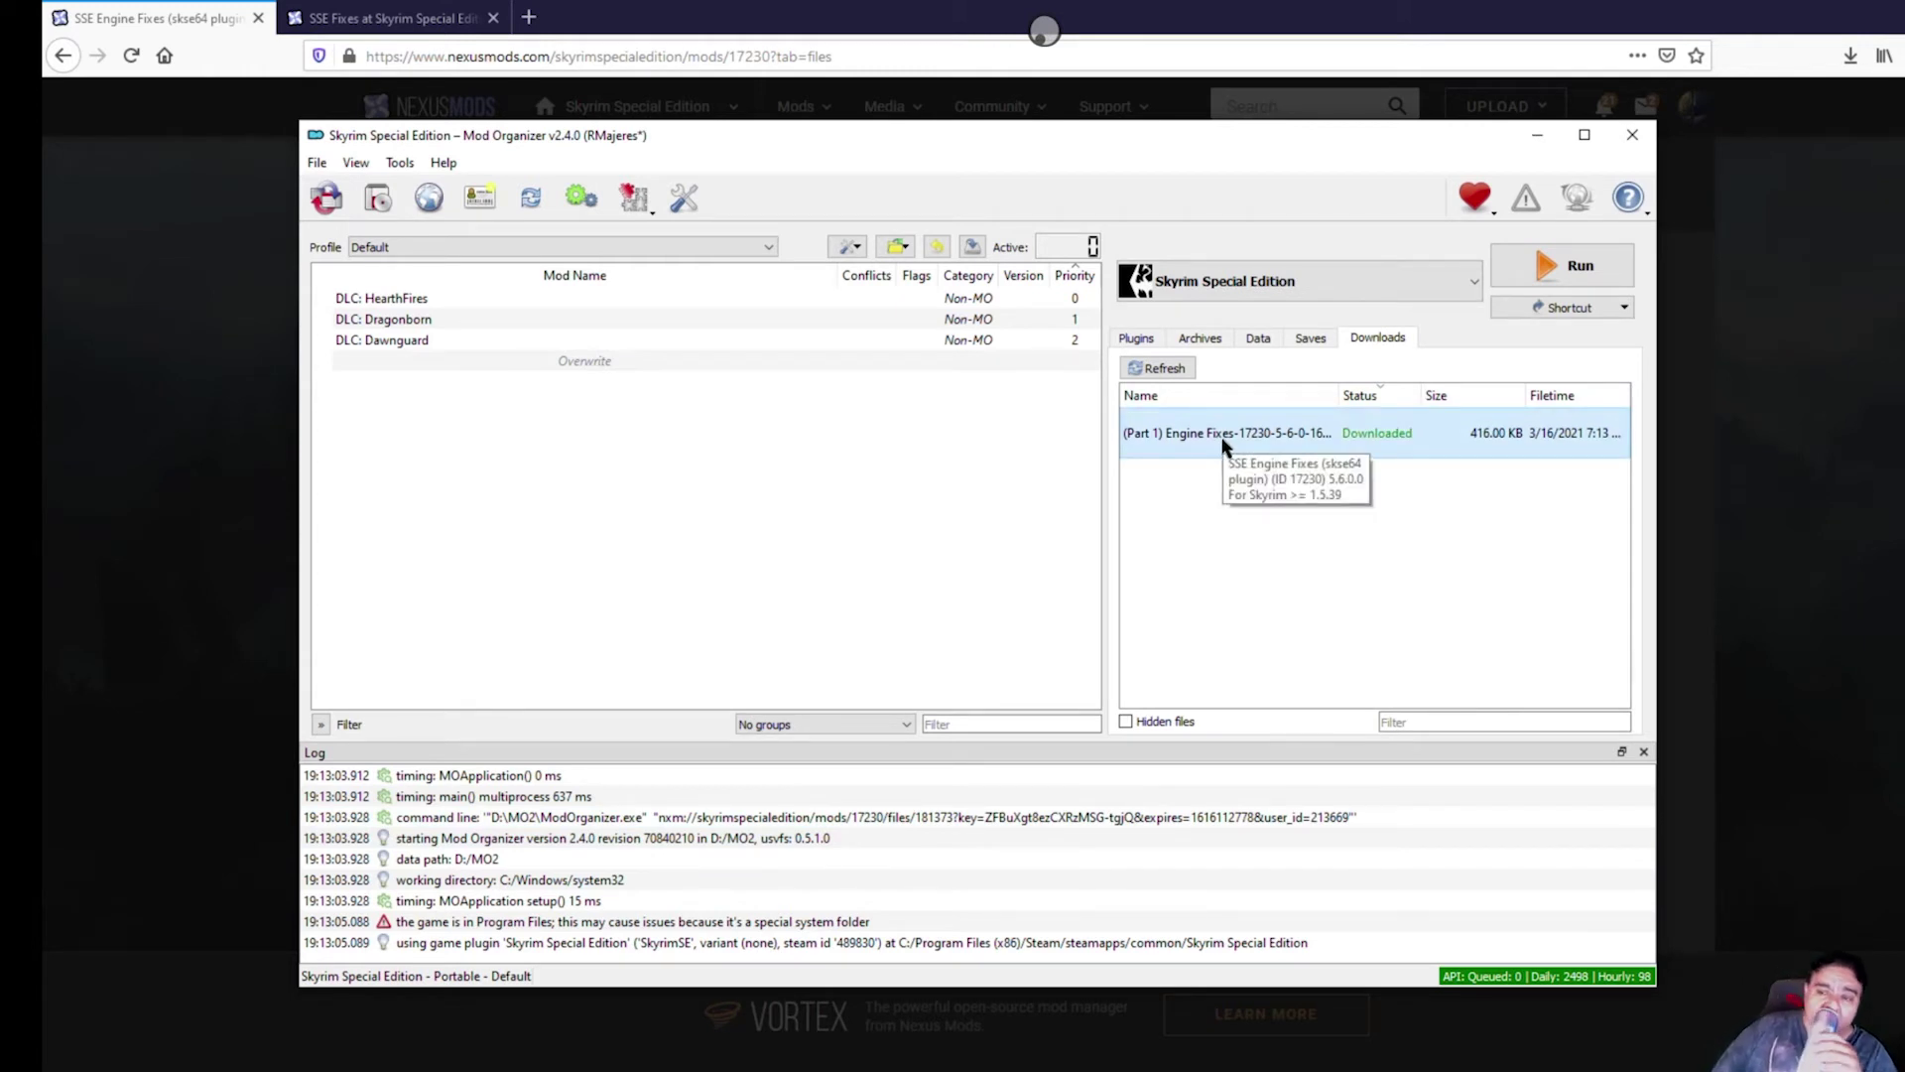
{"action": "double_click", "coordinate": [1224, 437]}
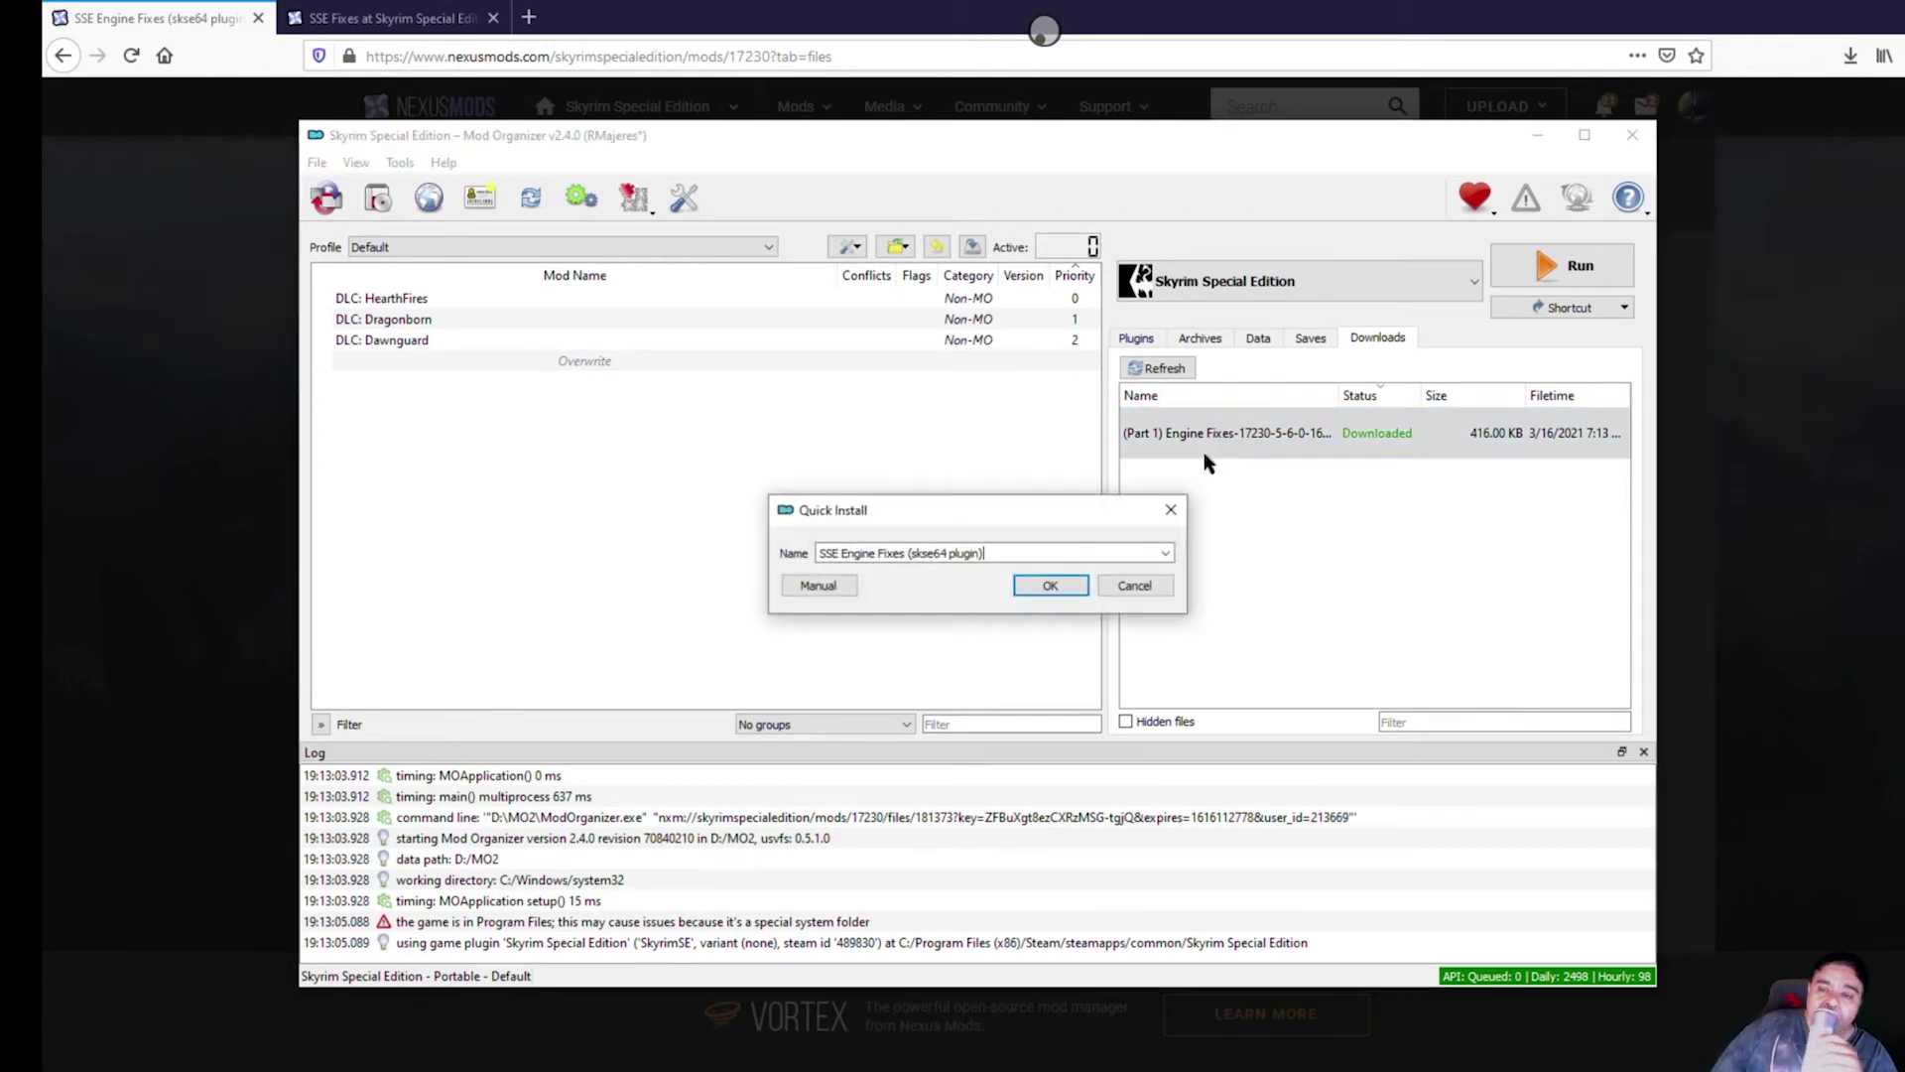
{"action": "left_click", "coordinate": [1048, 587]}
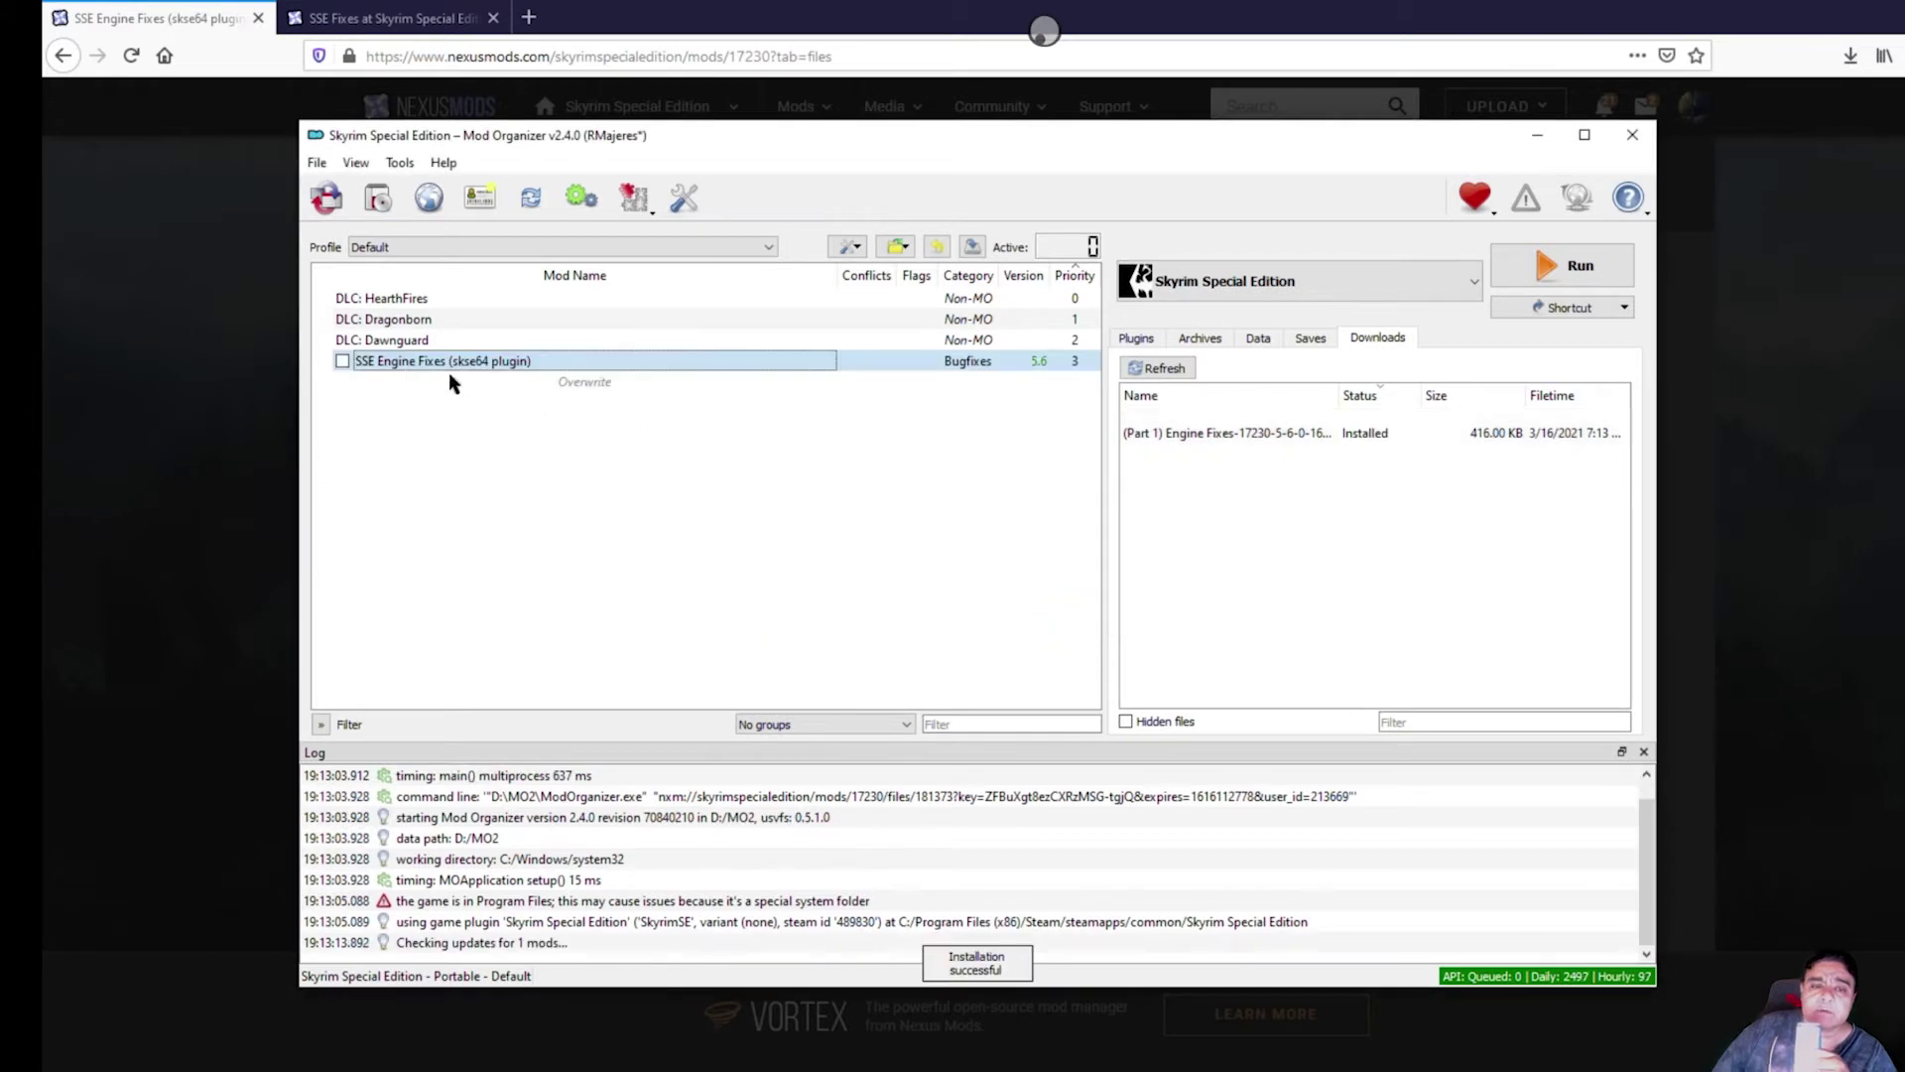
{"action": "left_click", "coordinate": [342, 361]}
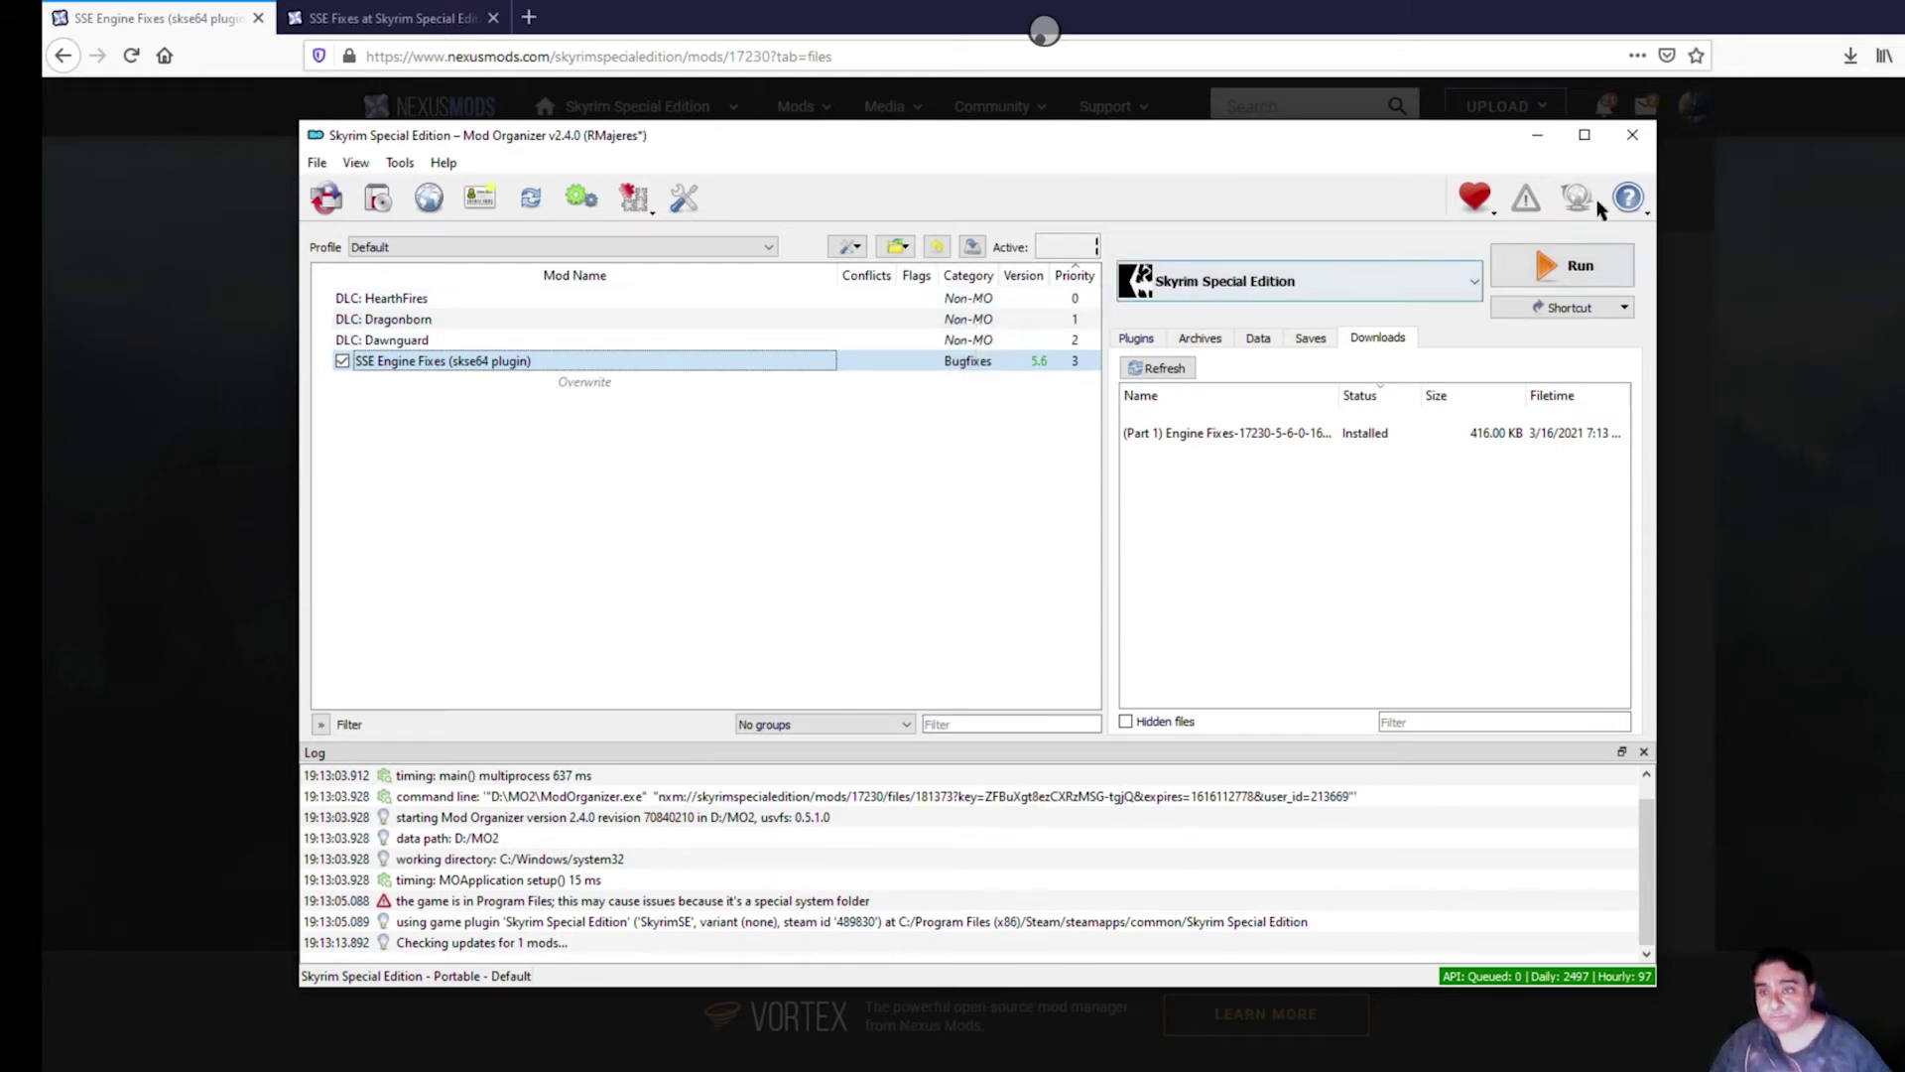
{"action": "left_click", "coordinate": [1536, 139]}
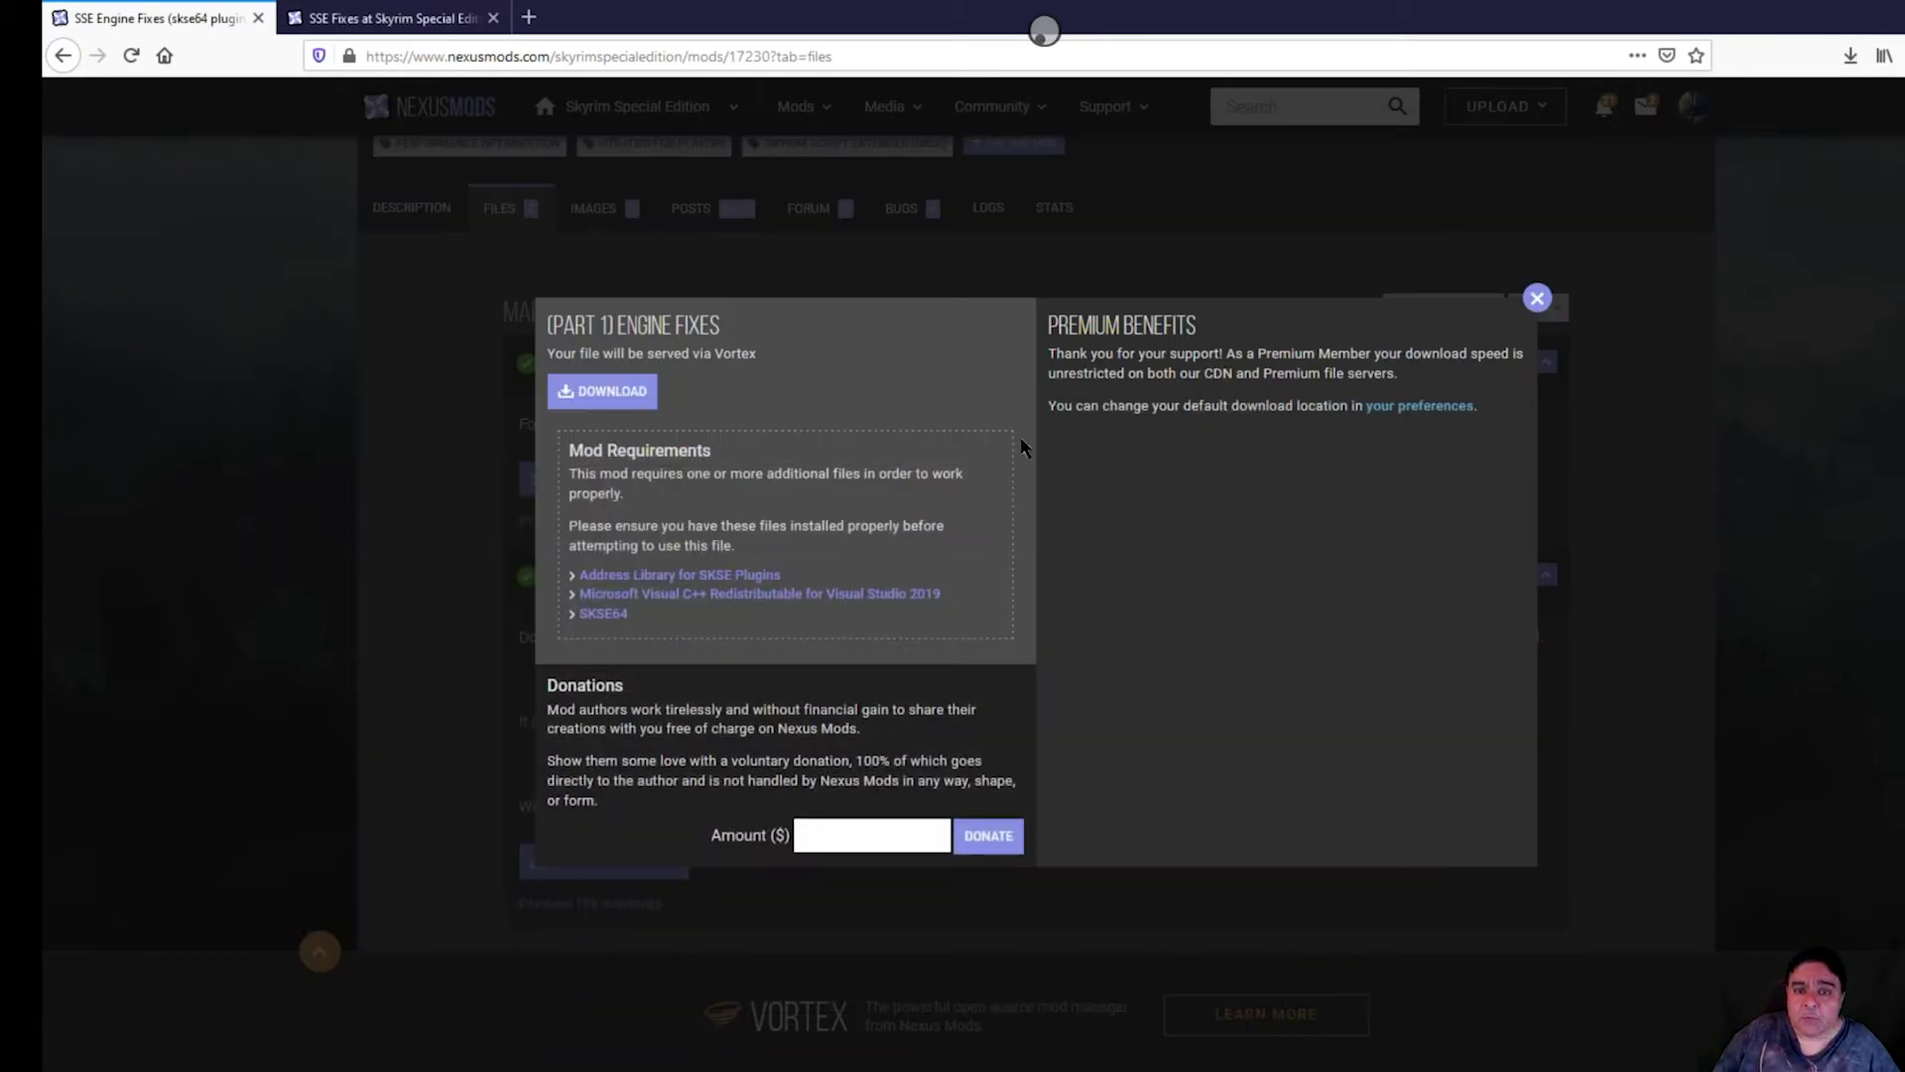
- Close the Part 1 download popup and show the SSE Fixes mod's files list
{"action": "left_click", "coordinate": [1536, 297]}
{"action": "left_click", "coordinate": [397, 18]}
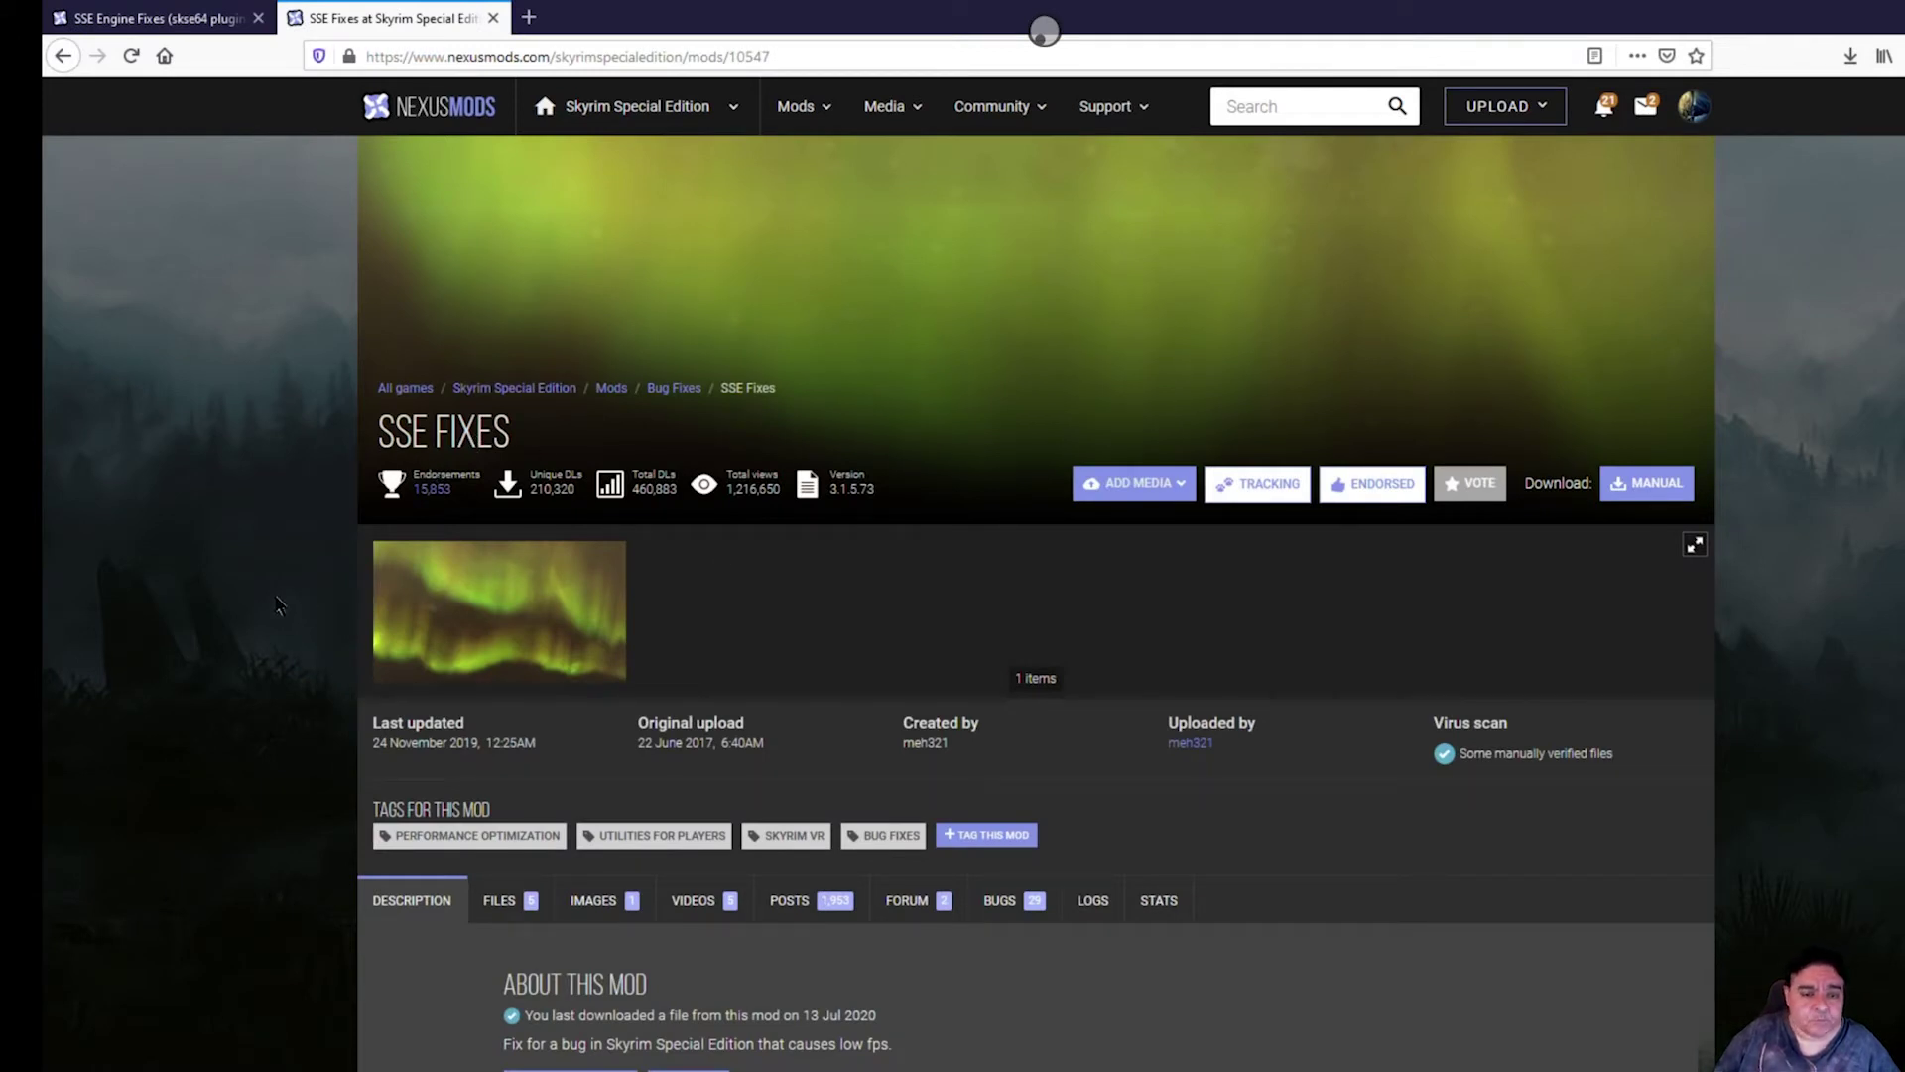
{"action": "scroll", "coordinate": [318, 633], "scroll_direction": "down", "scroll_amount": 4}
{"action": "scroll", "coordinate": [317, 633], "scroll_direction": "up", "scroll_amount": 3}
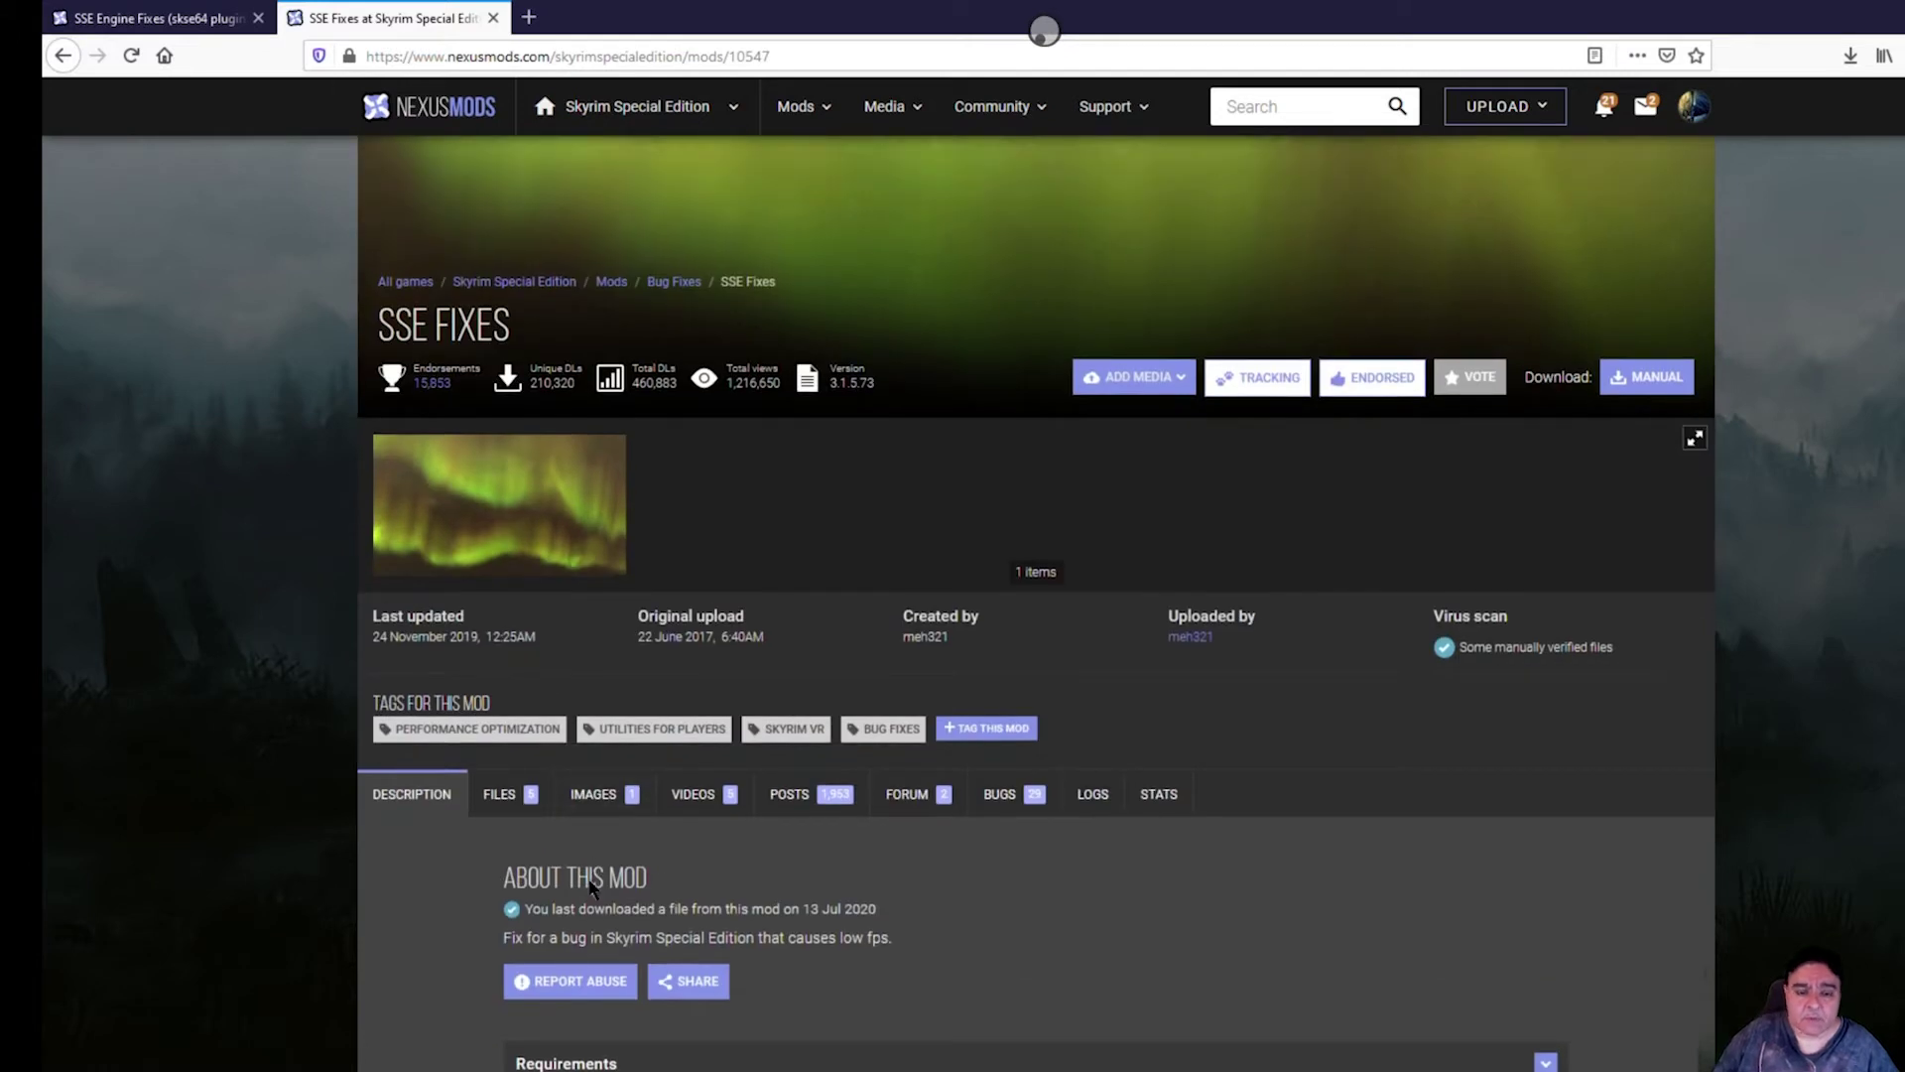
{"action": "left_click", "coordinate": [504, 799]}
{"action": "scroll", "coordinate": [335, 718], "scroll_direction": "down", "scroll_amount": 3}
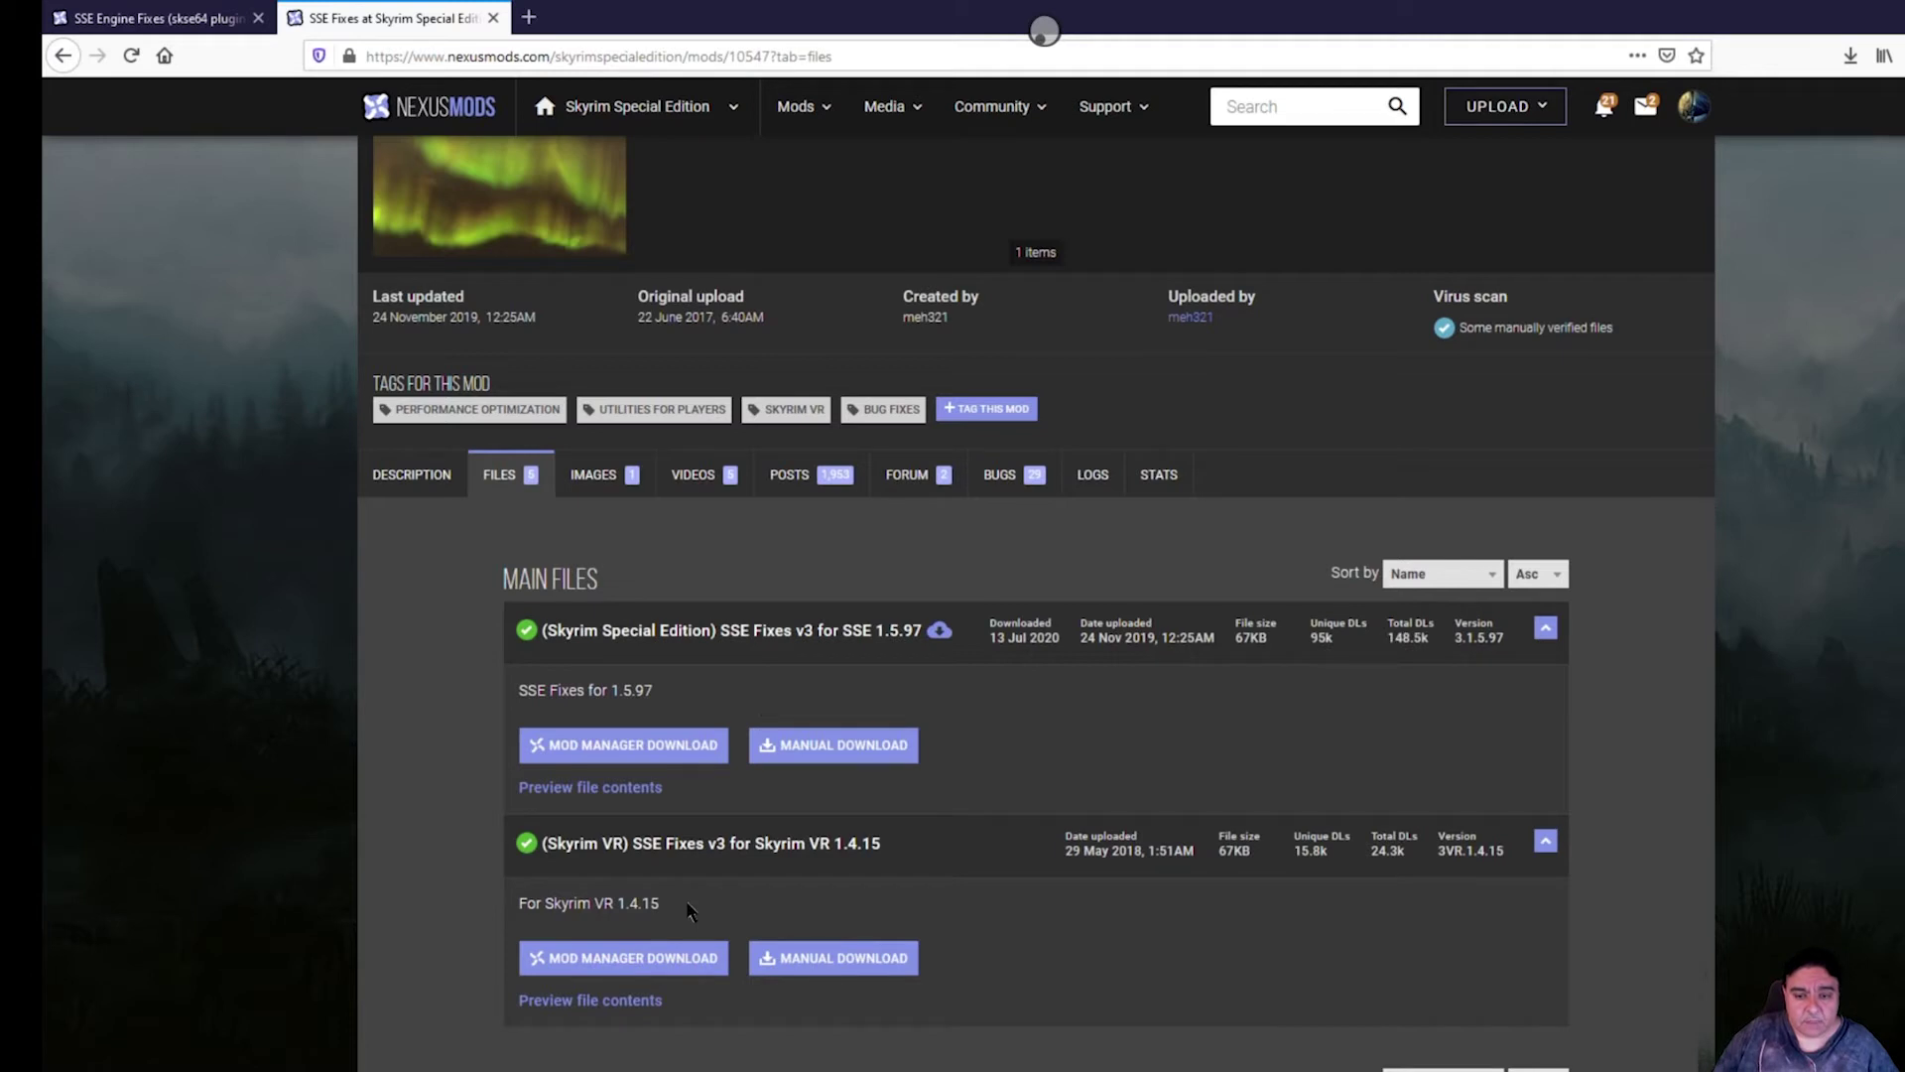
- Send SSE Fixes v3 for SSE 1.5.97 to Mod Organizer through NXM Link Proxy
{"action": "left_click", "coordinate": [643, 756]}
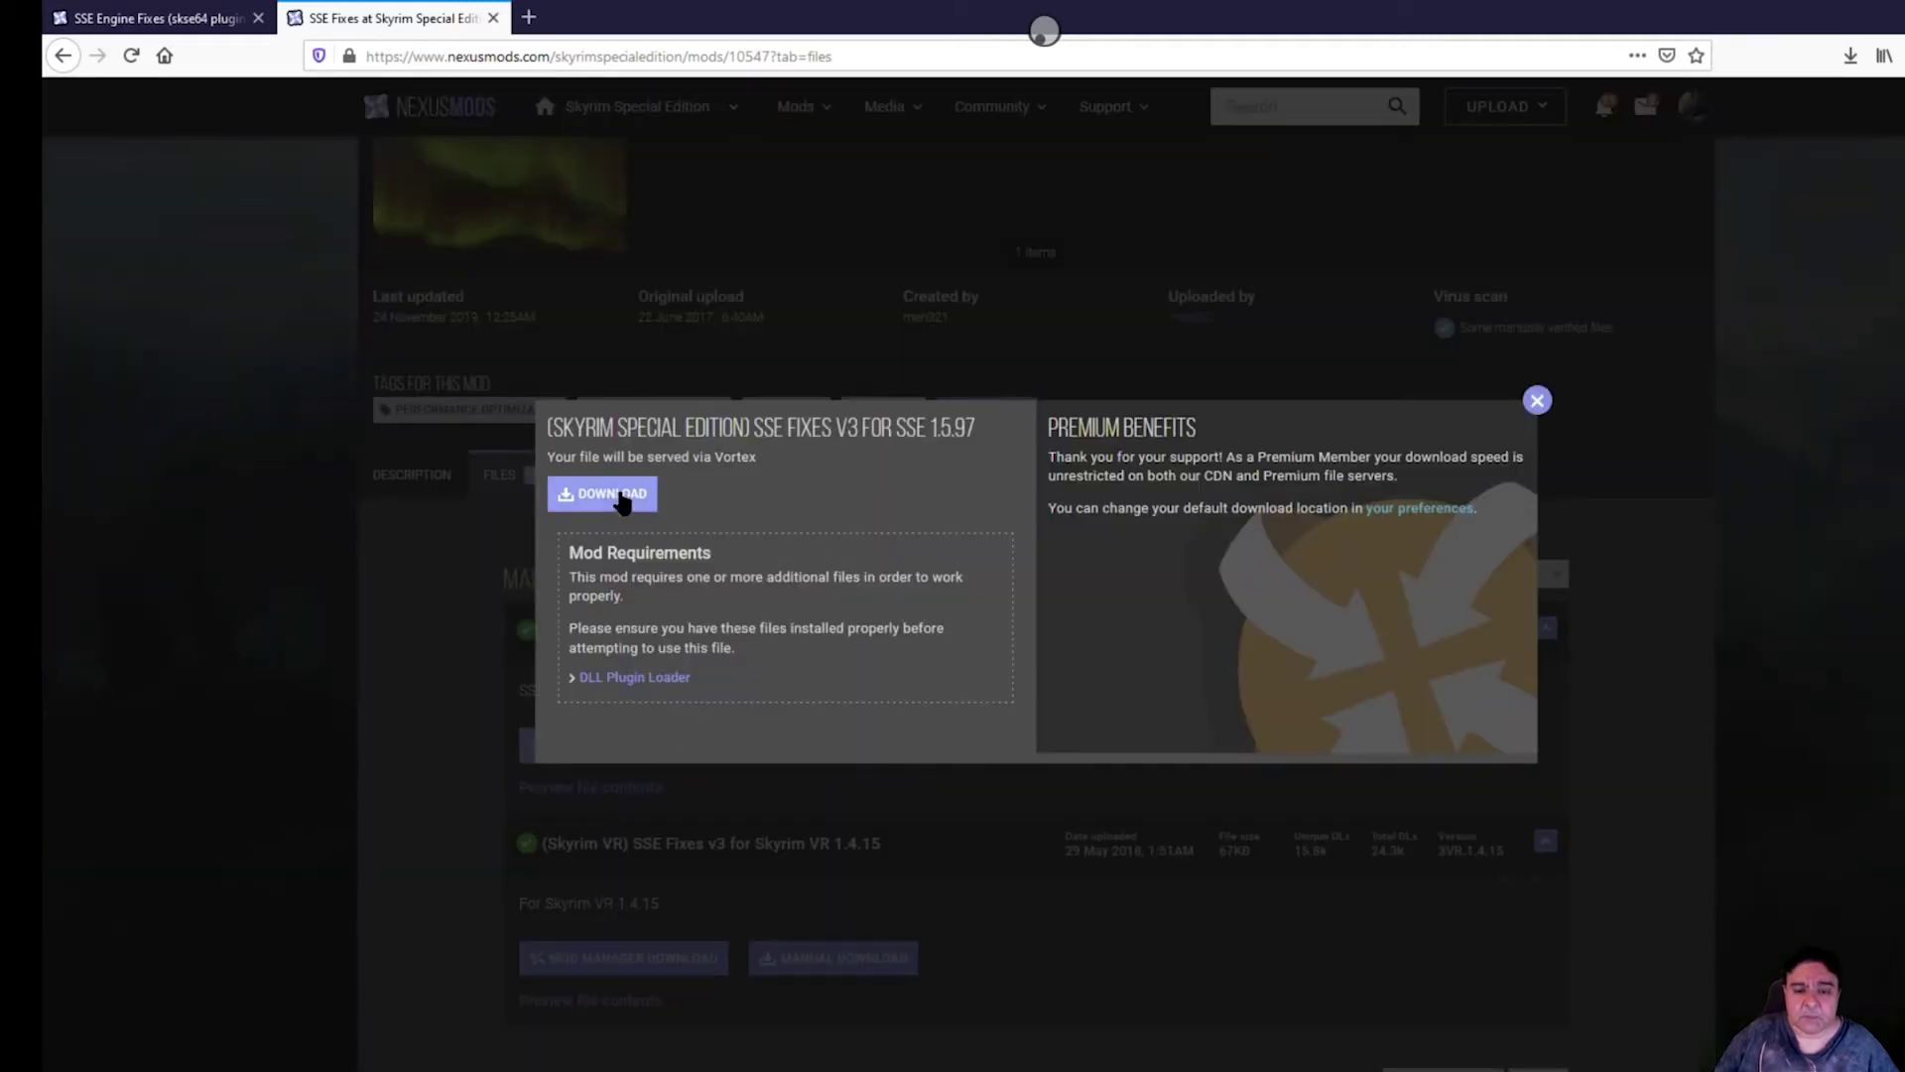
{"action": "left_click", "coordinate": [612, 496]}
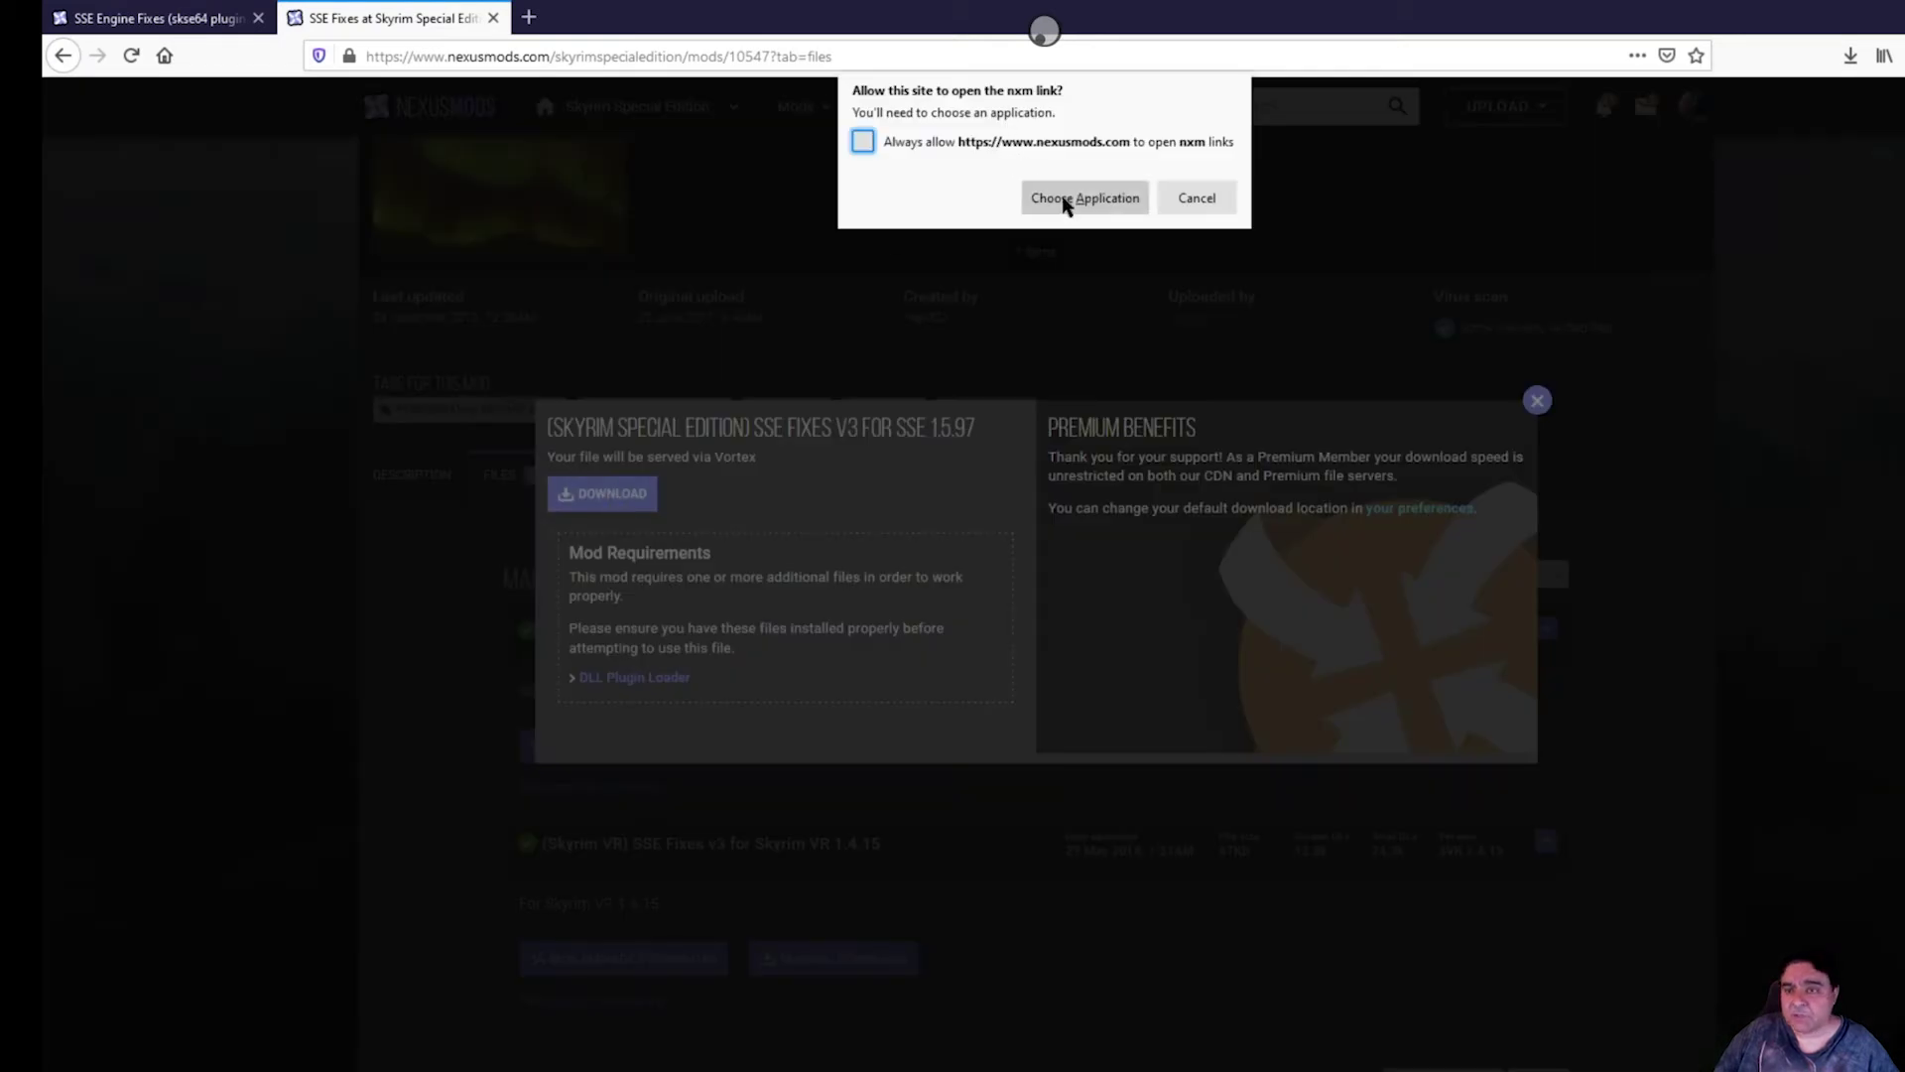
{"action": "left_click", "coordinate": [1063, 198]}
{"action": "double_click", "coordinate": [988, 122]}
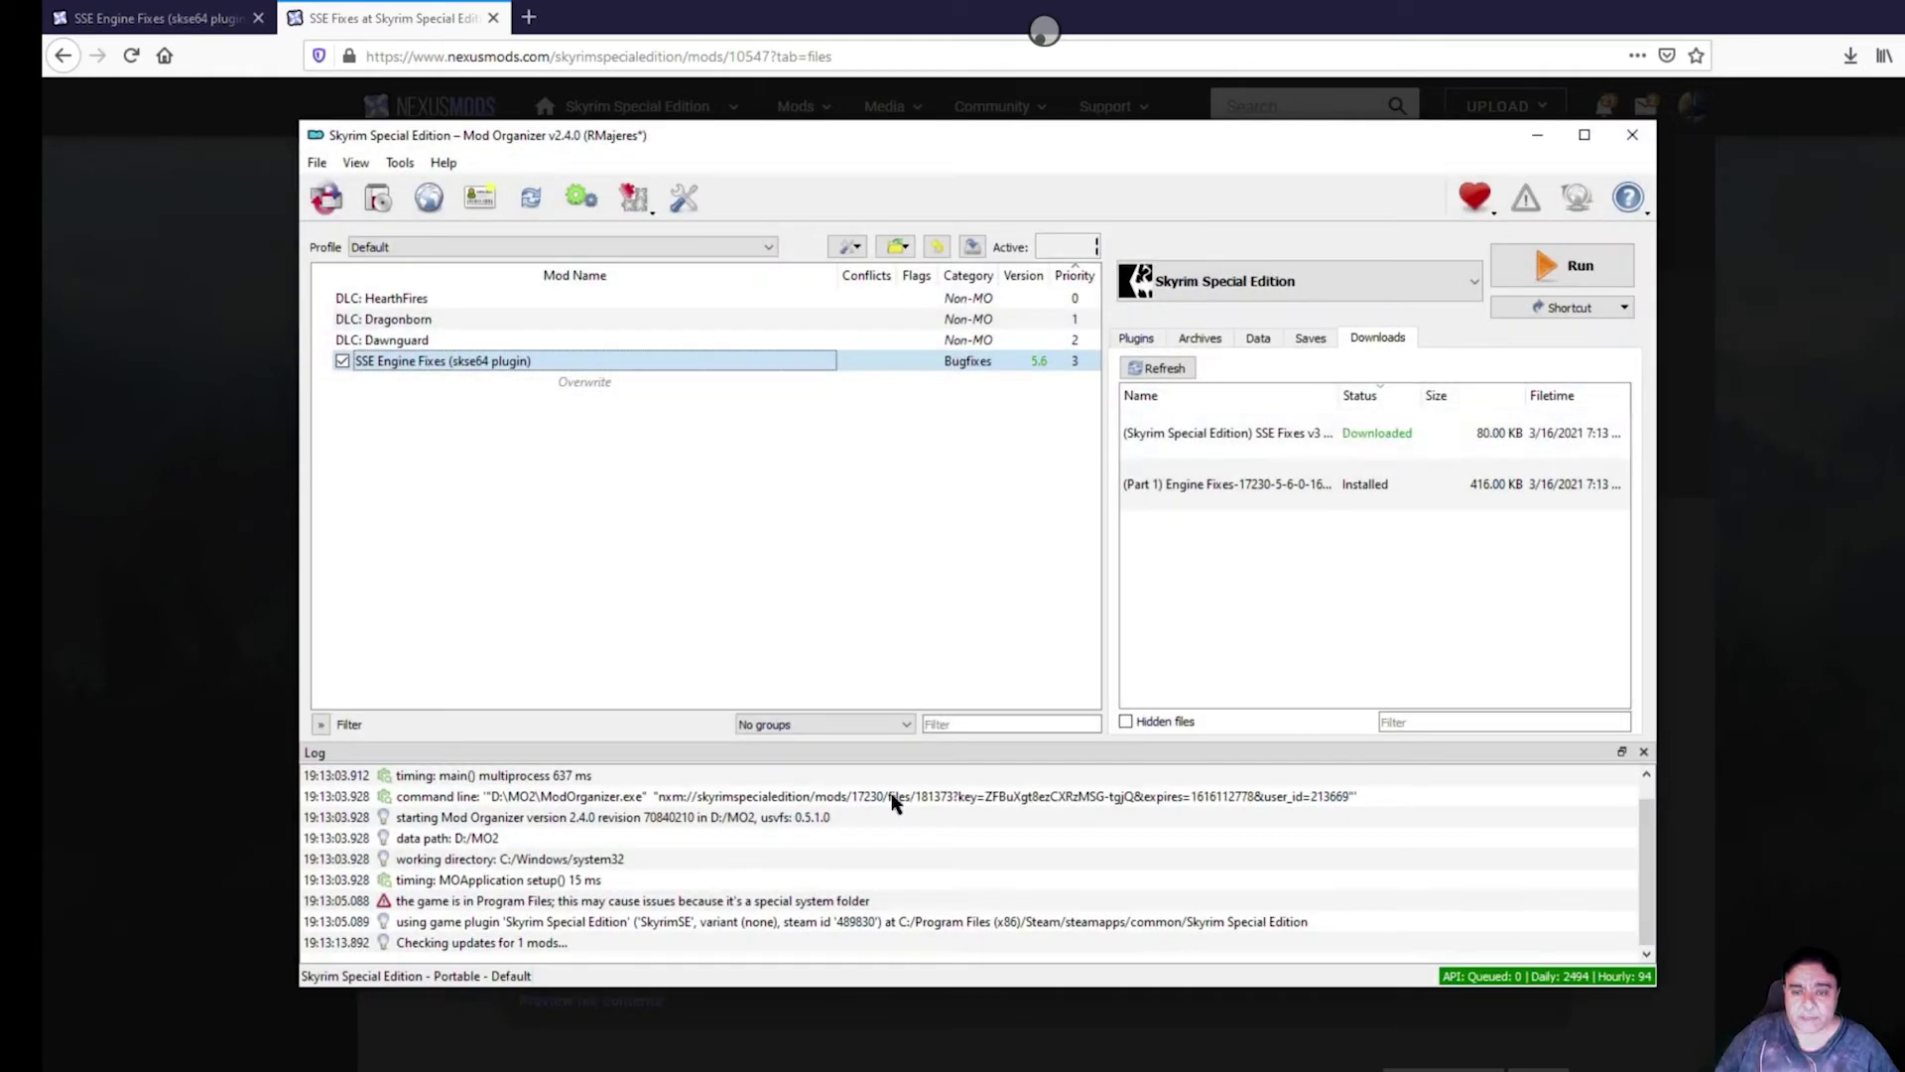
- Install the downloaded archive as SSE Fixes and enable it
{"action": "double_click", "coordinate": [1317, 432]}
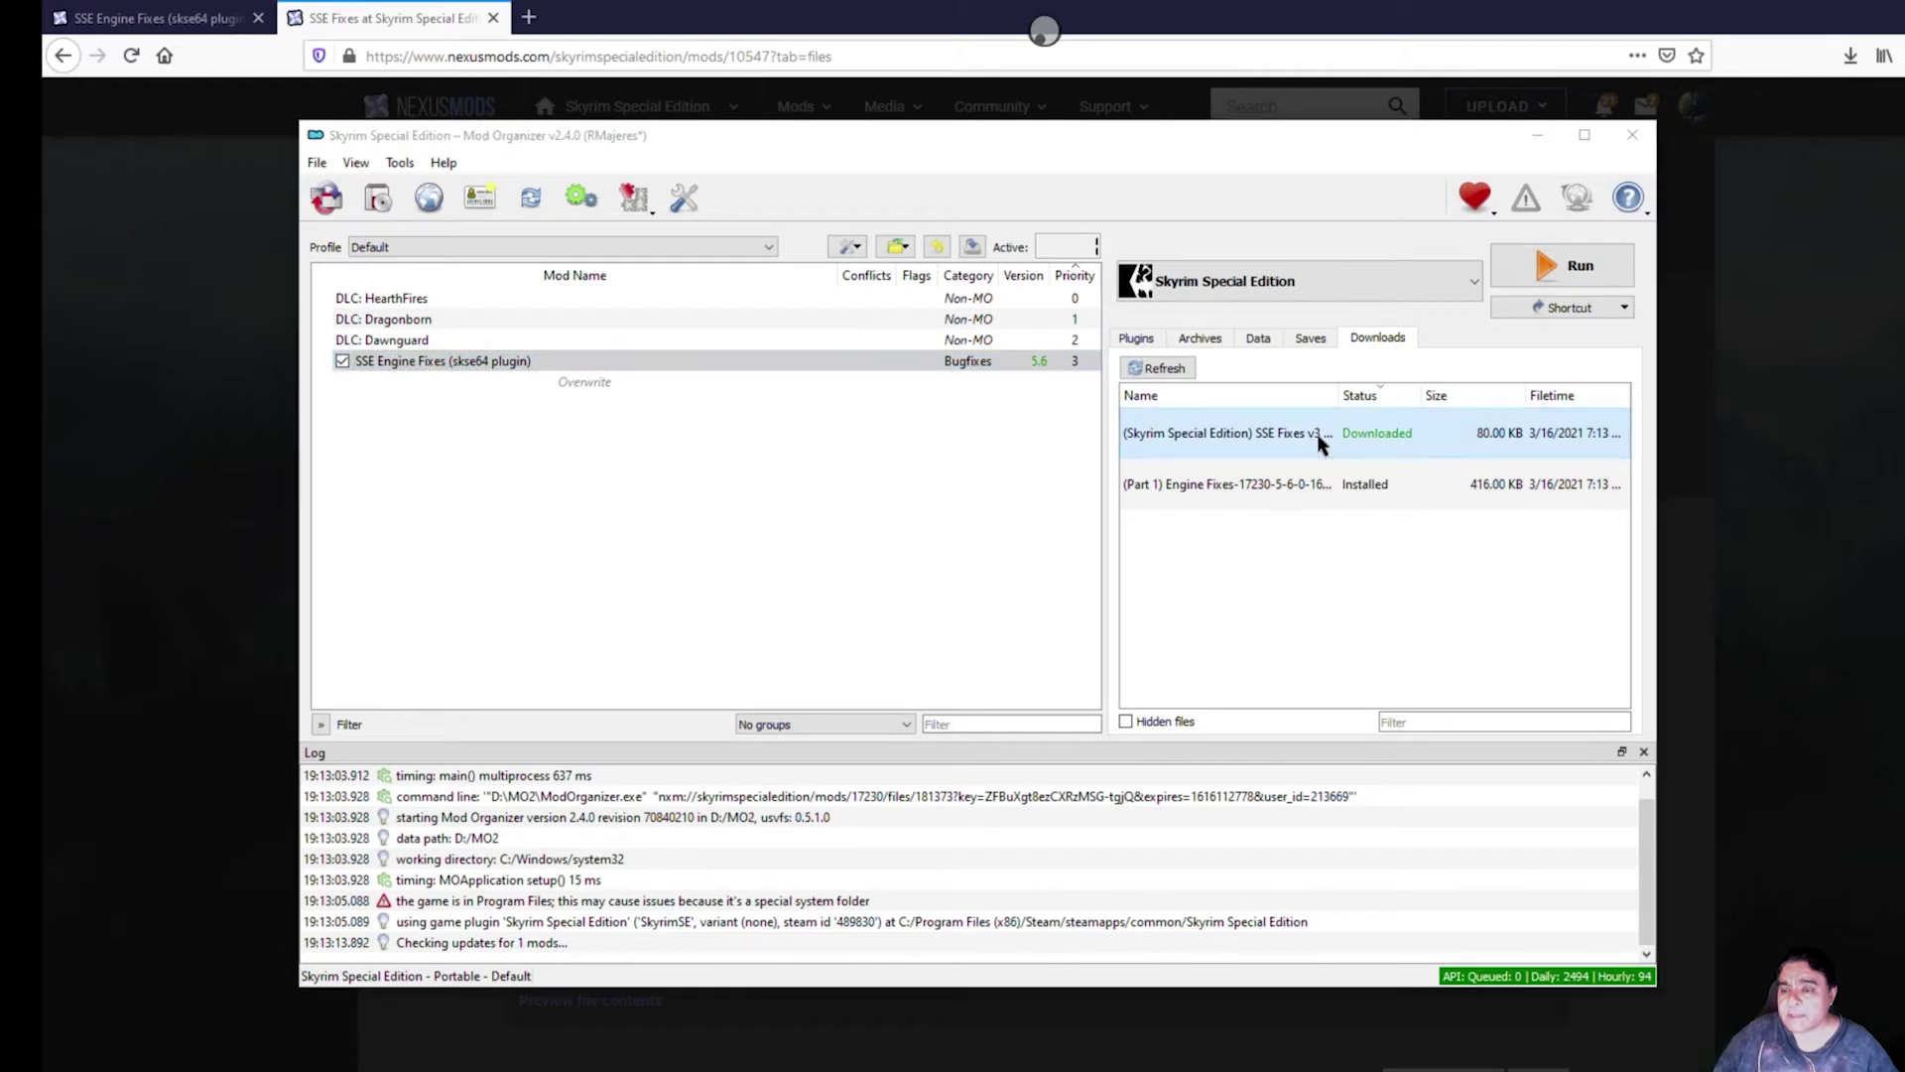
{"action": "left_click", "coordinate": [1091, 586]}
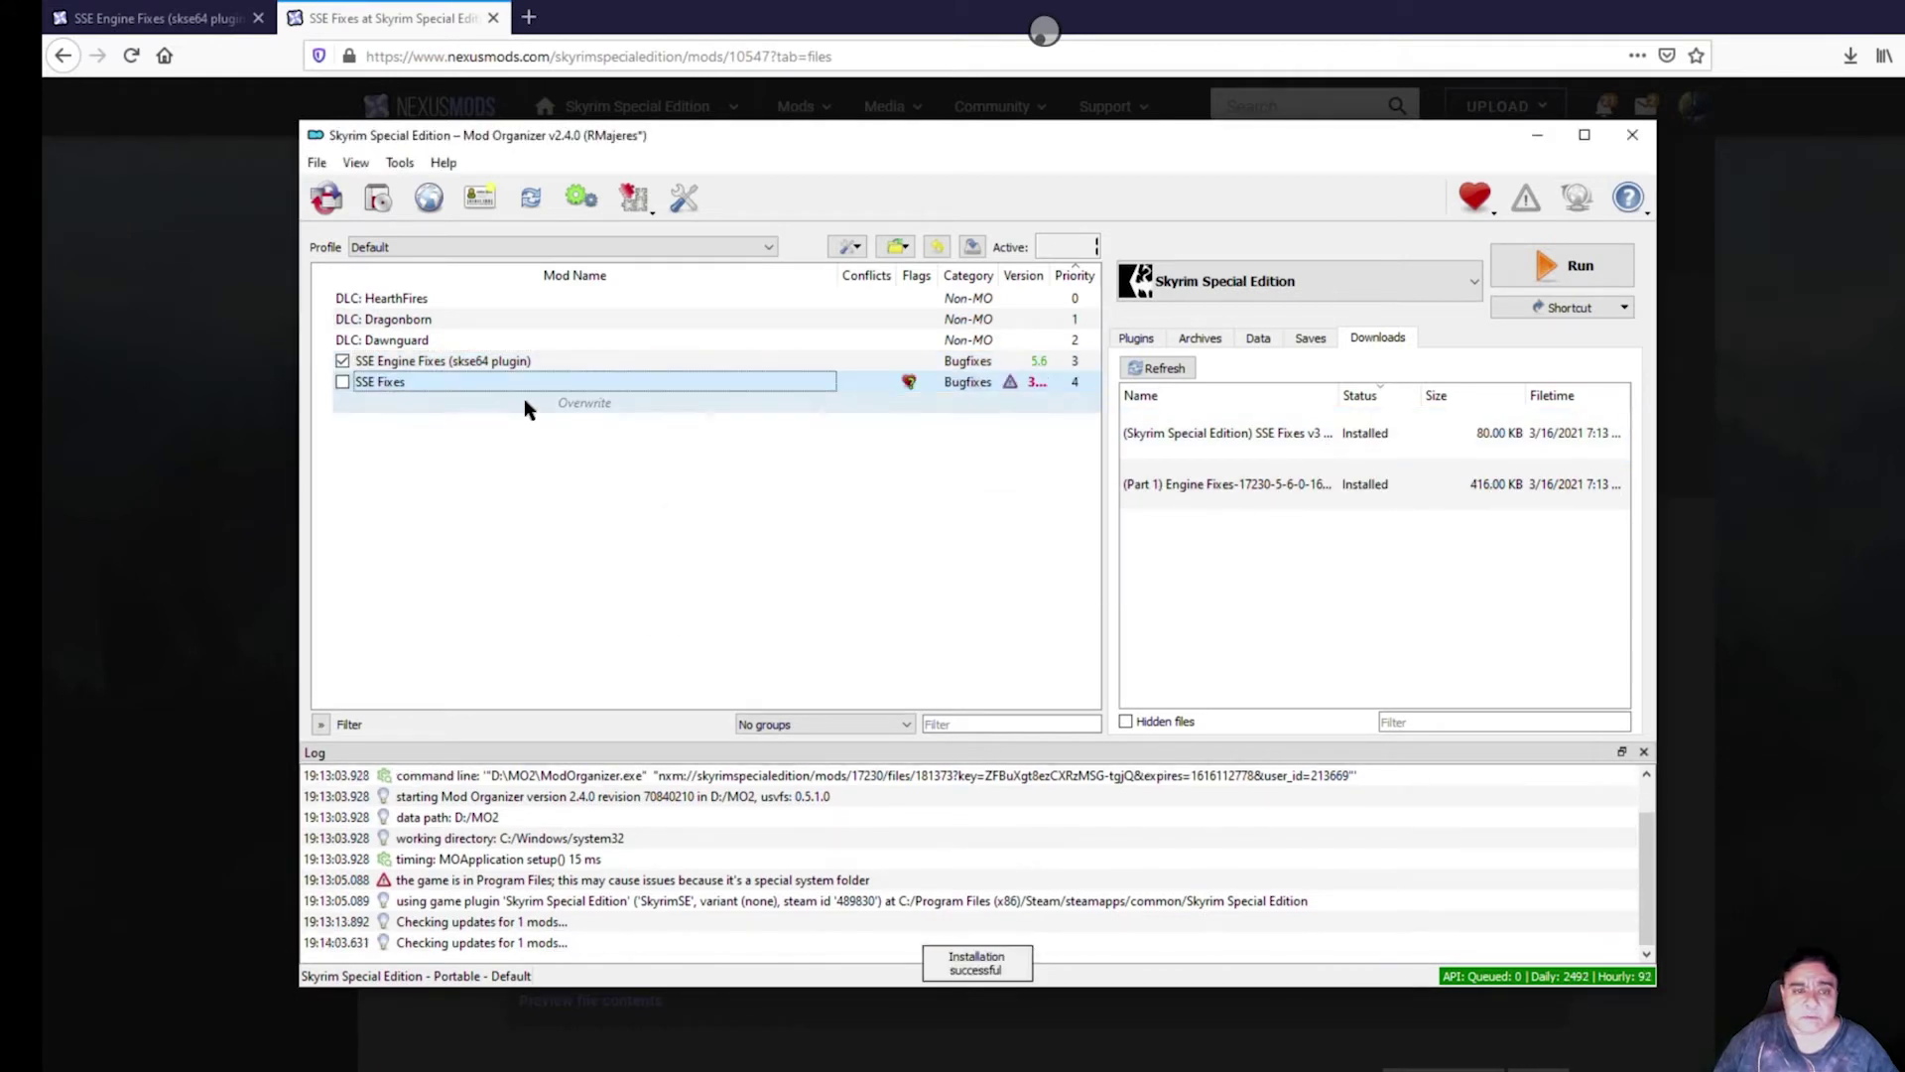
{"action": "left_click", "coordinate": [343, 382]}
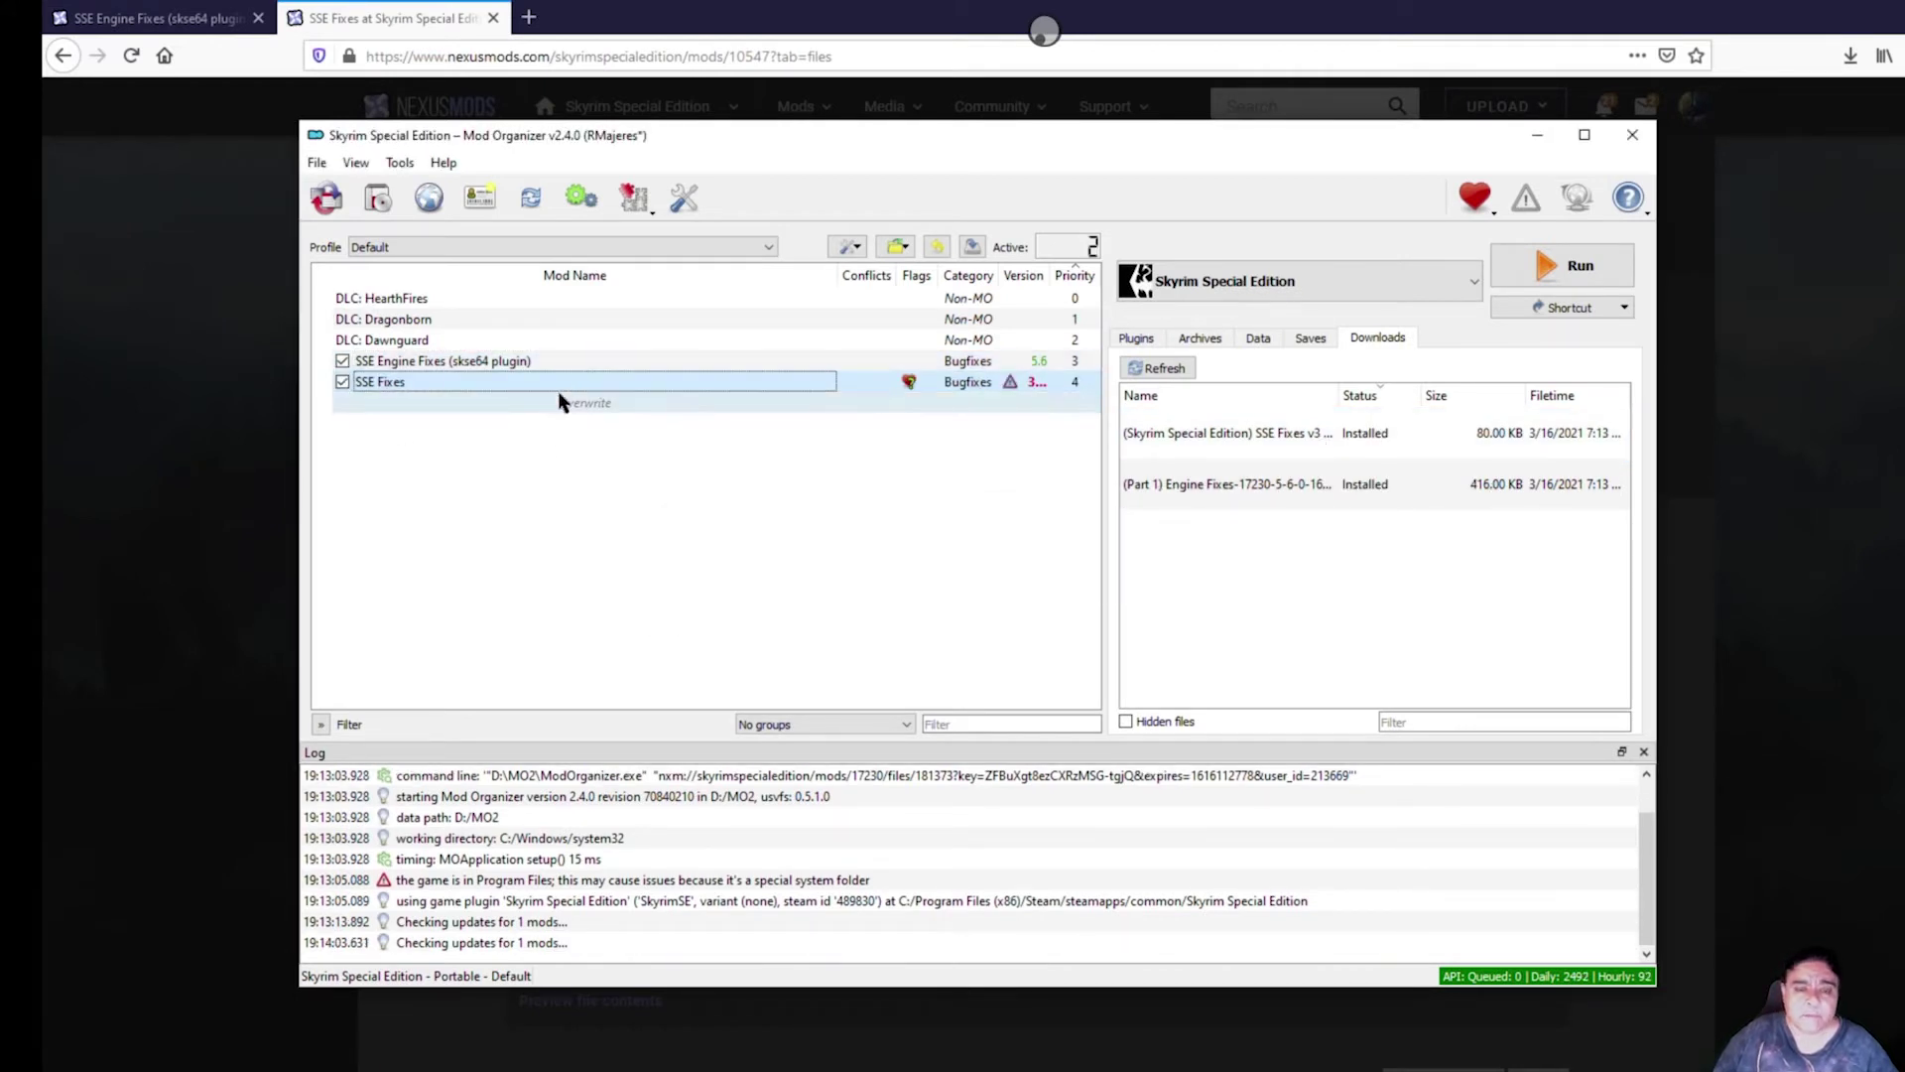
{"action": "left_click", "coordinate": [481, 363]}
{"action": "right_click", "coordinate": [481, 363]}
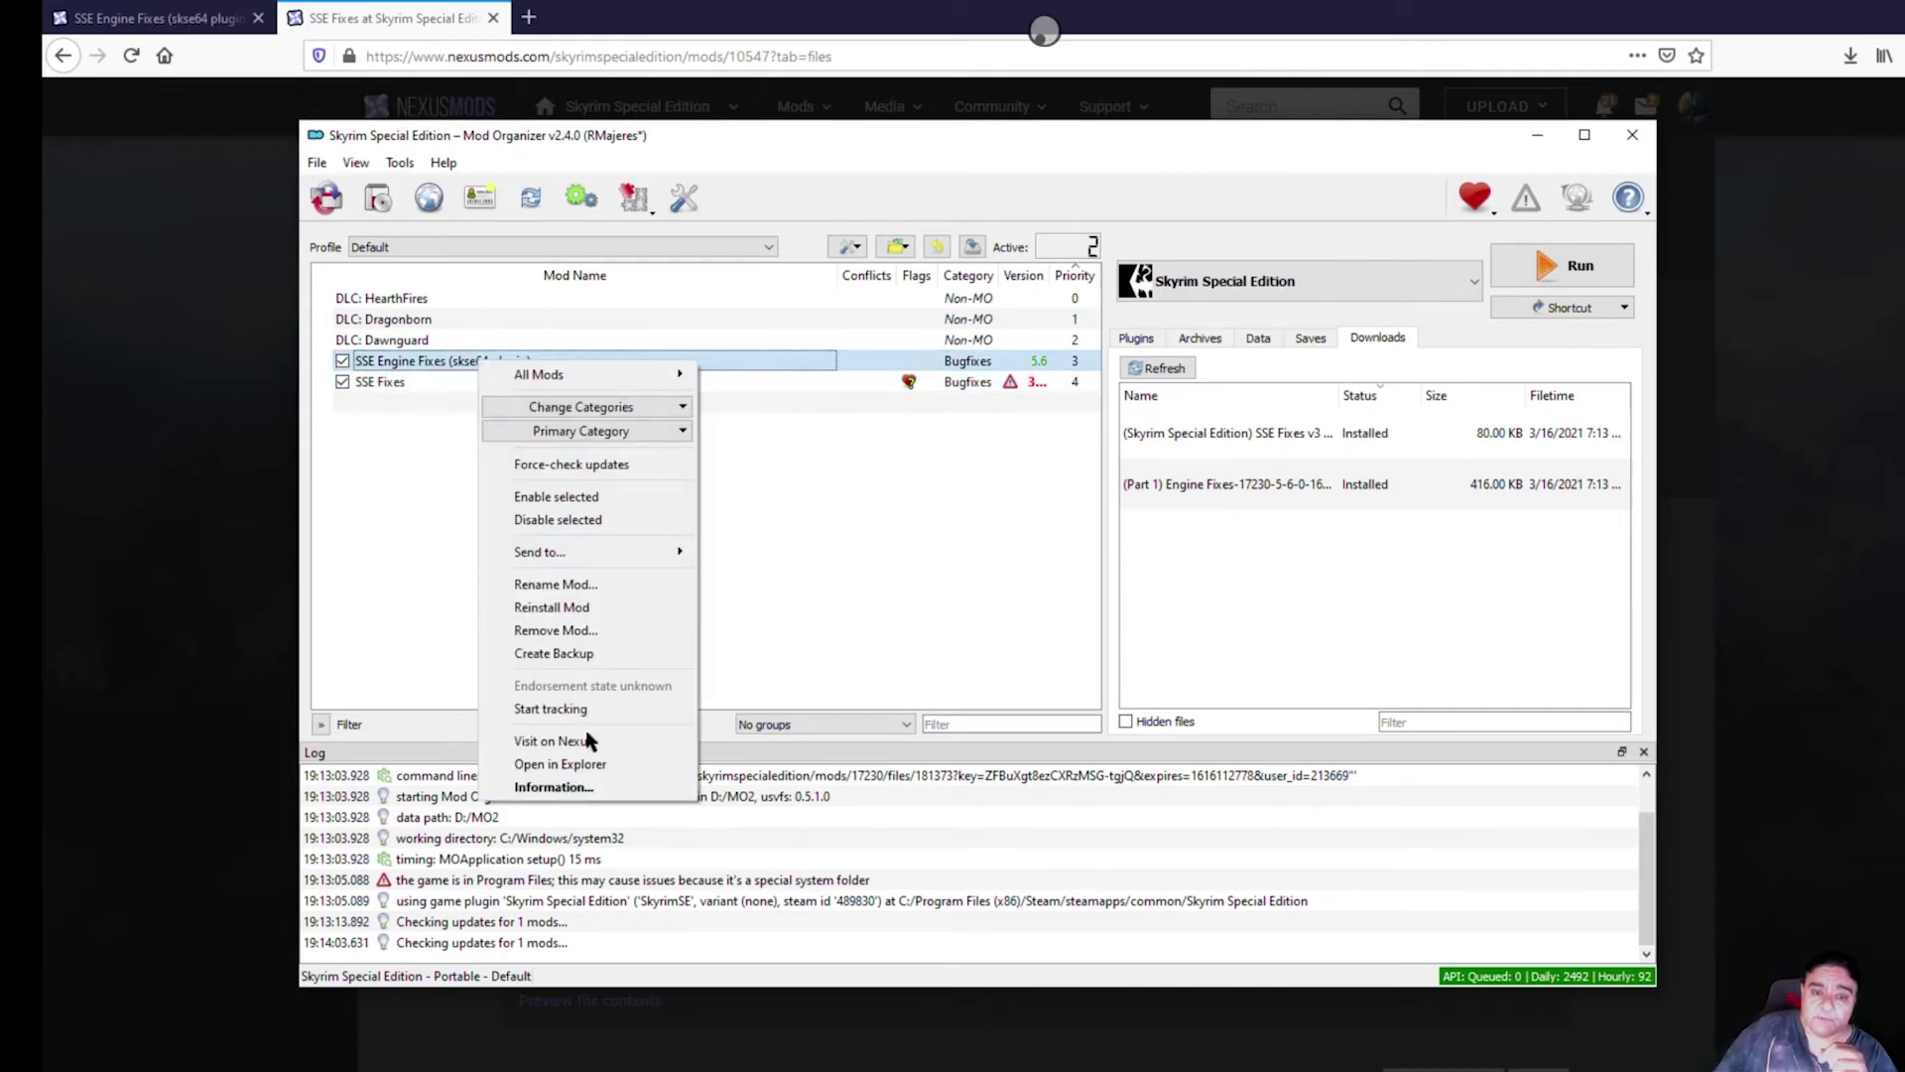
{"action": "left_click", "coordinate": [587, 765]}
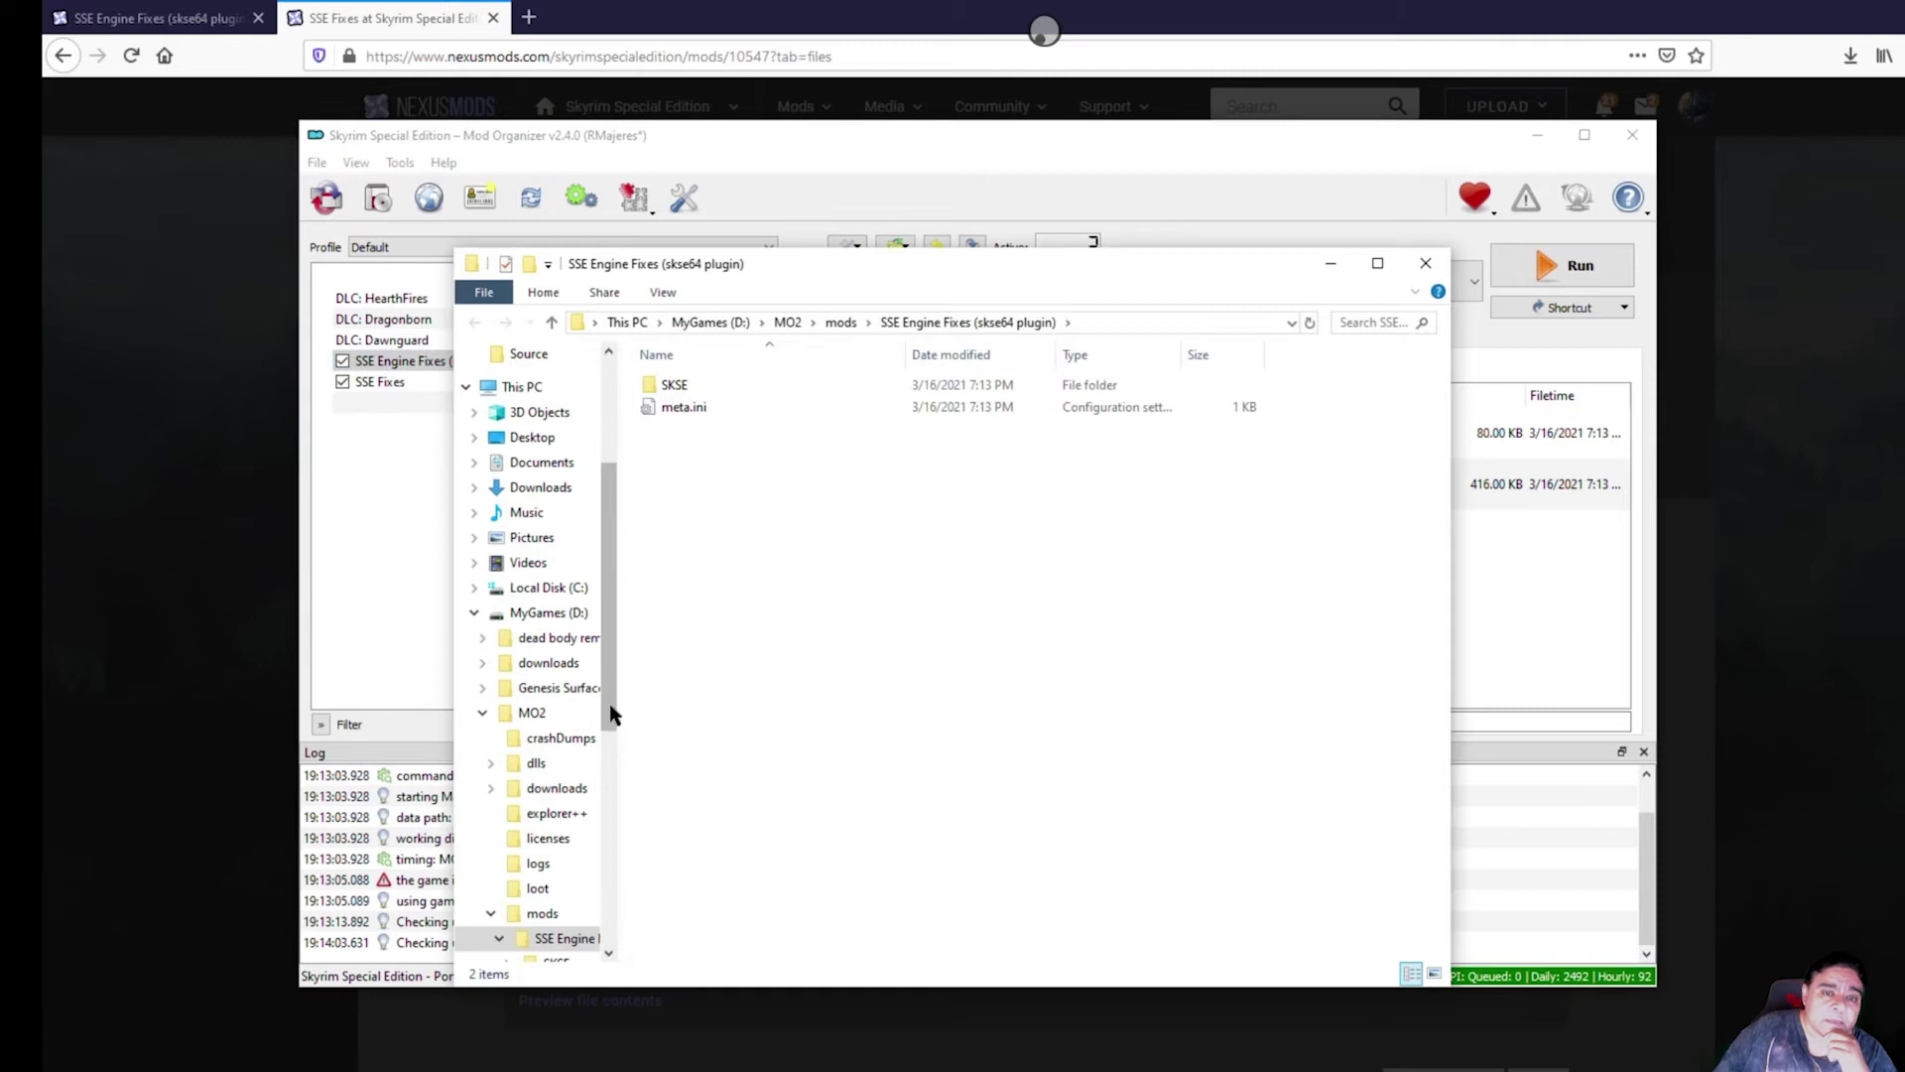
{"action": "double_click", "coordinate": [693, 388]}
{"action": "double_click", "coordinate": [736, 395]}
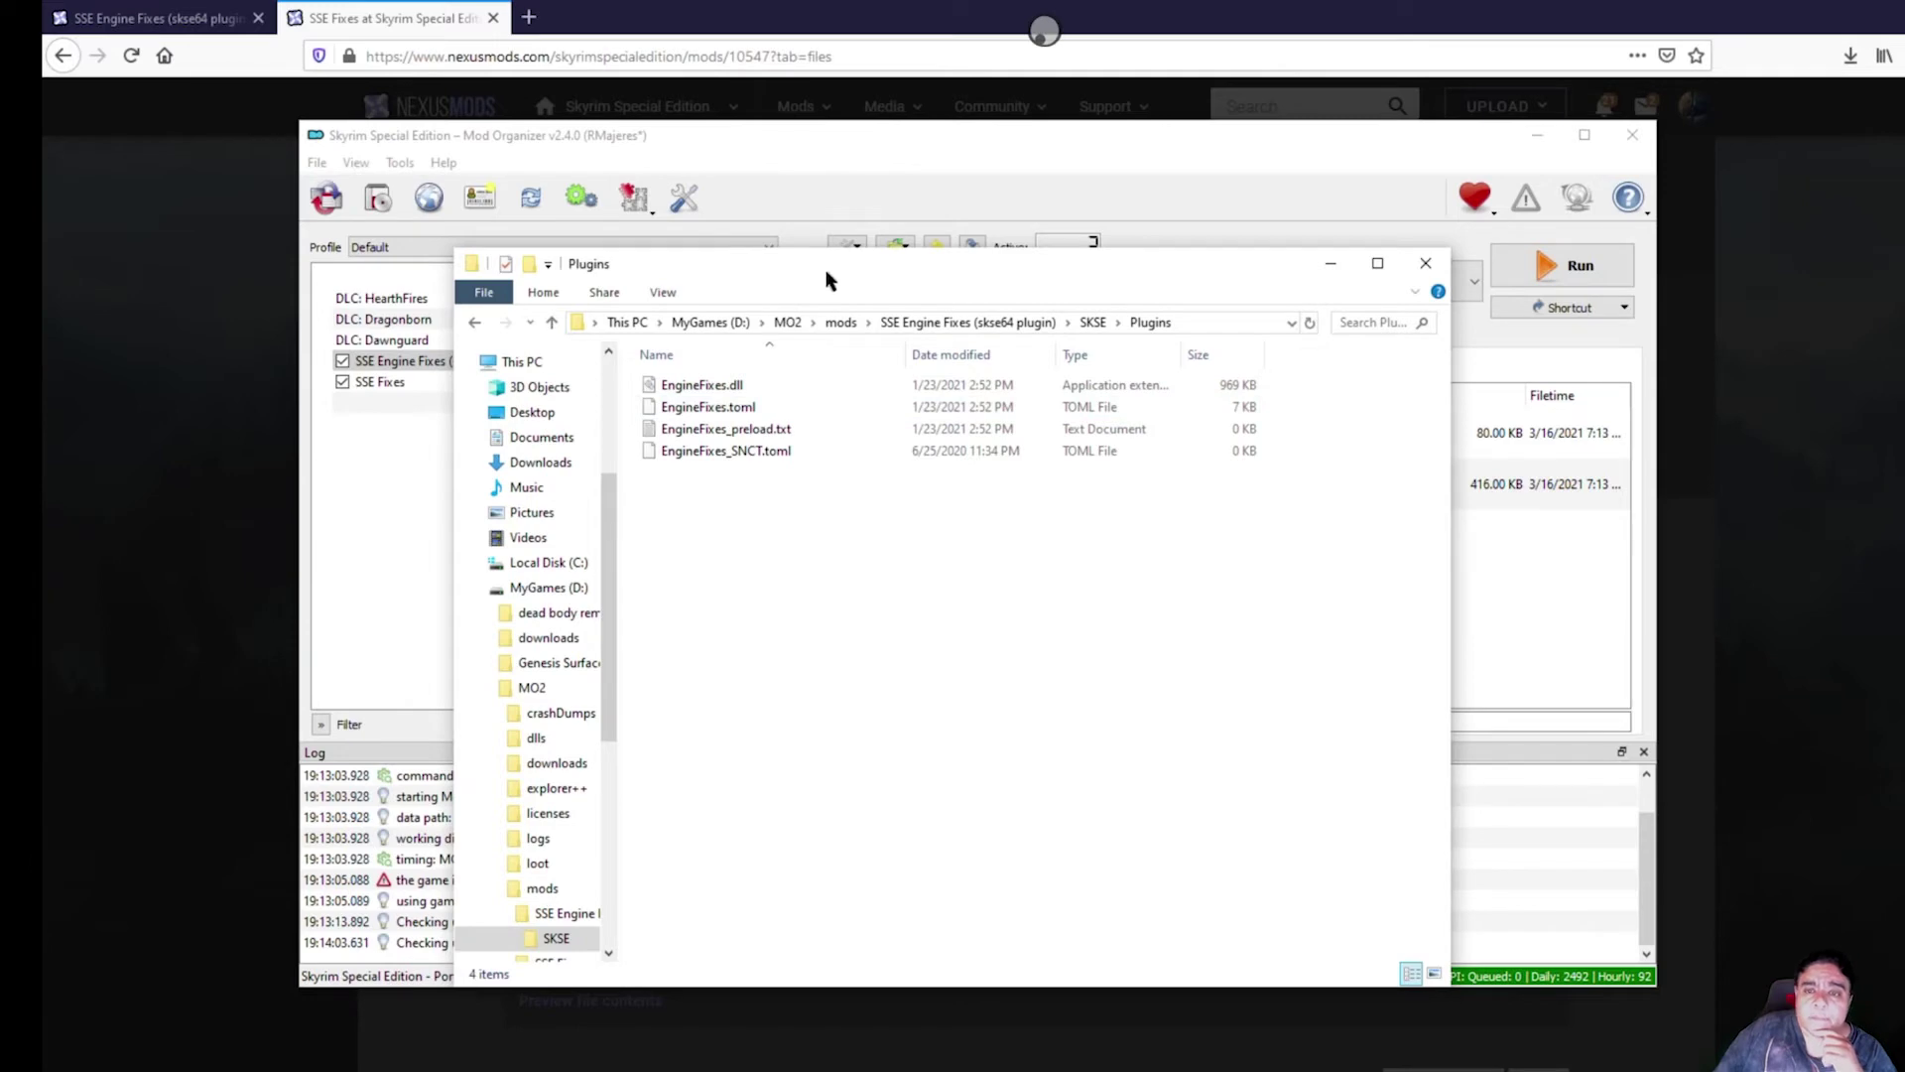
{"action": "left_click_drag", "start_coordinate": [787, 260], "coordinate": [1145, 254]}
{"action": "double_click", "coordinate": [1119, 419]}
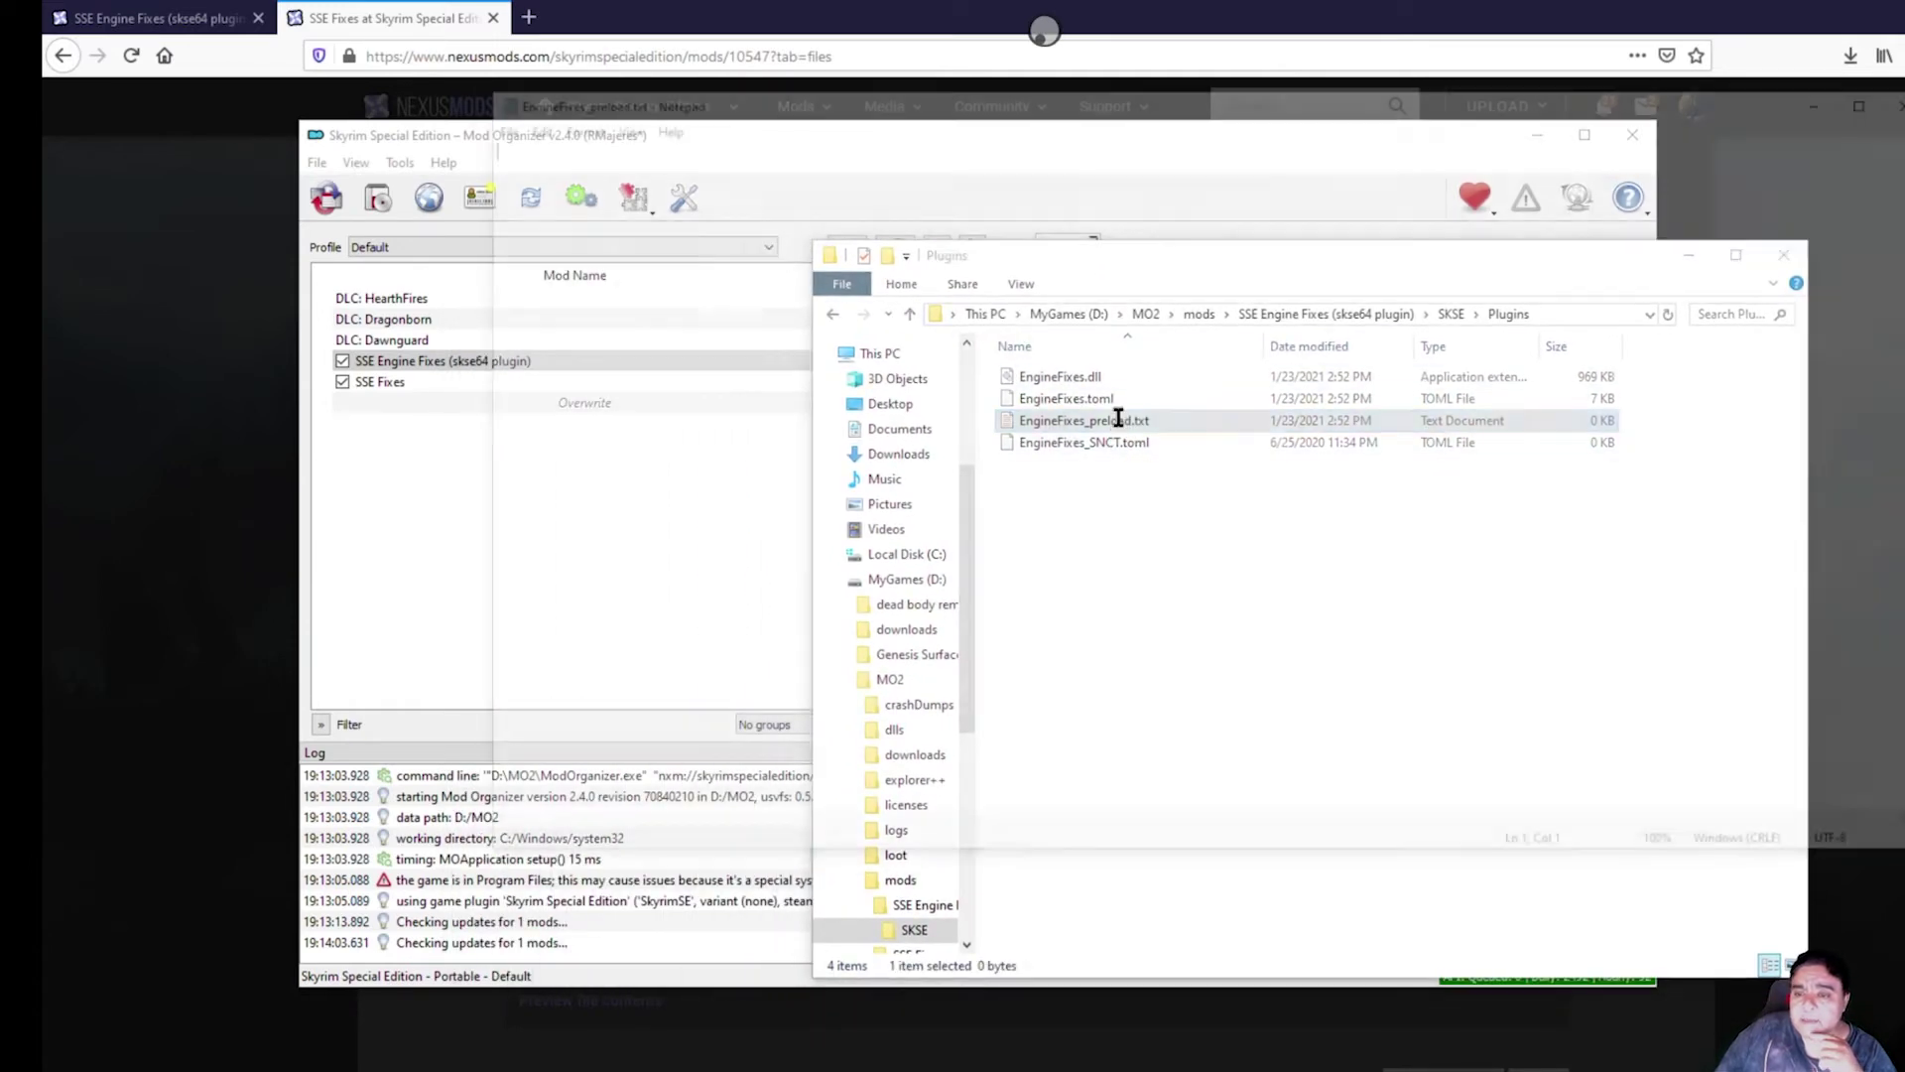
{"action": "double_click", "coordinate": [481, 87]}
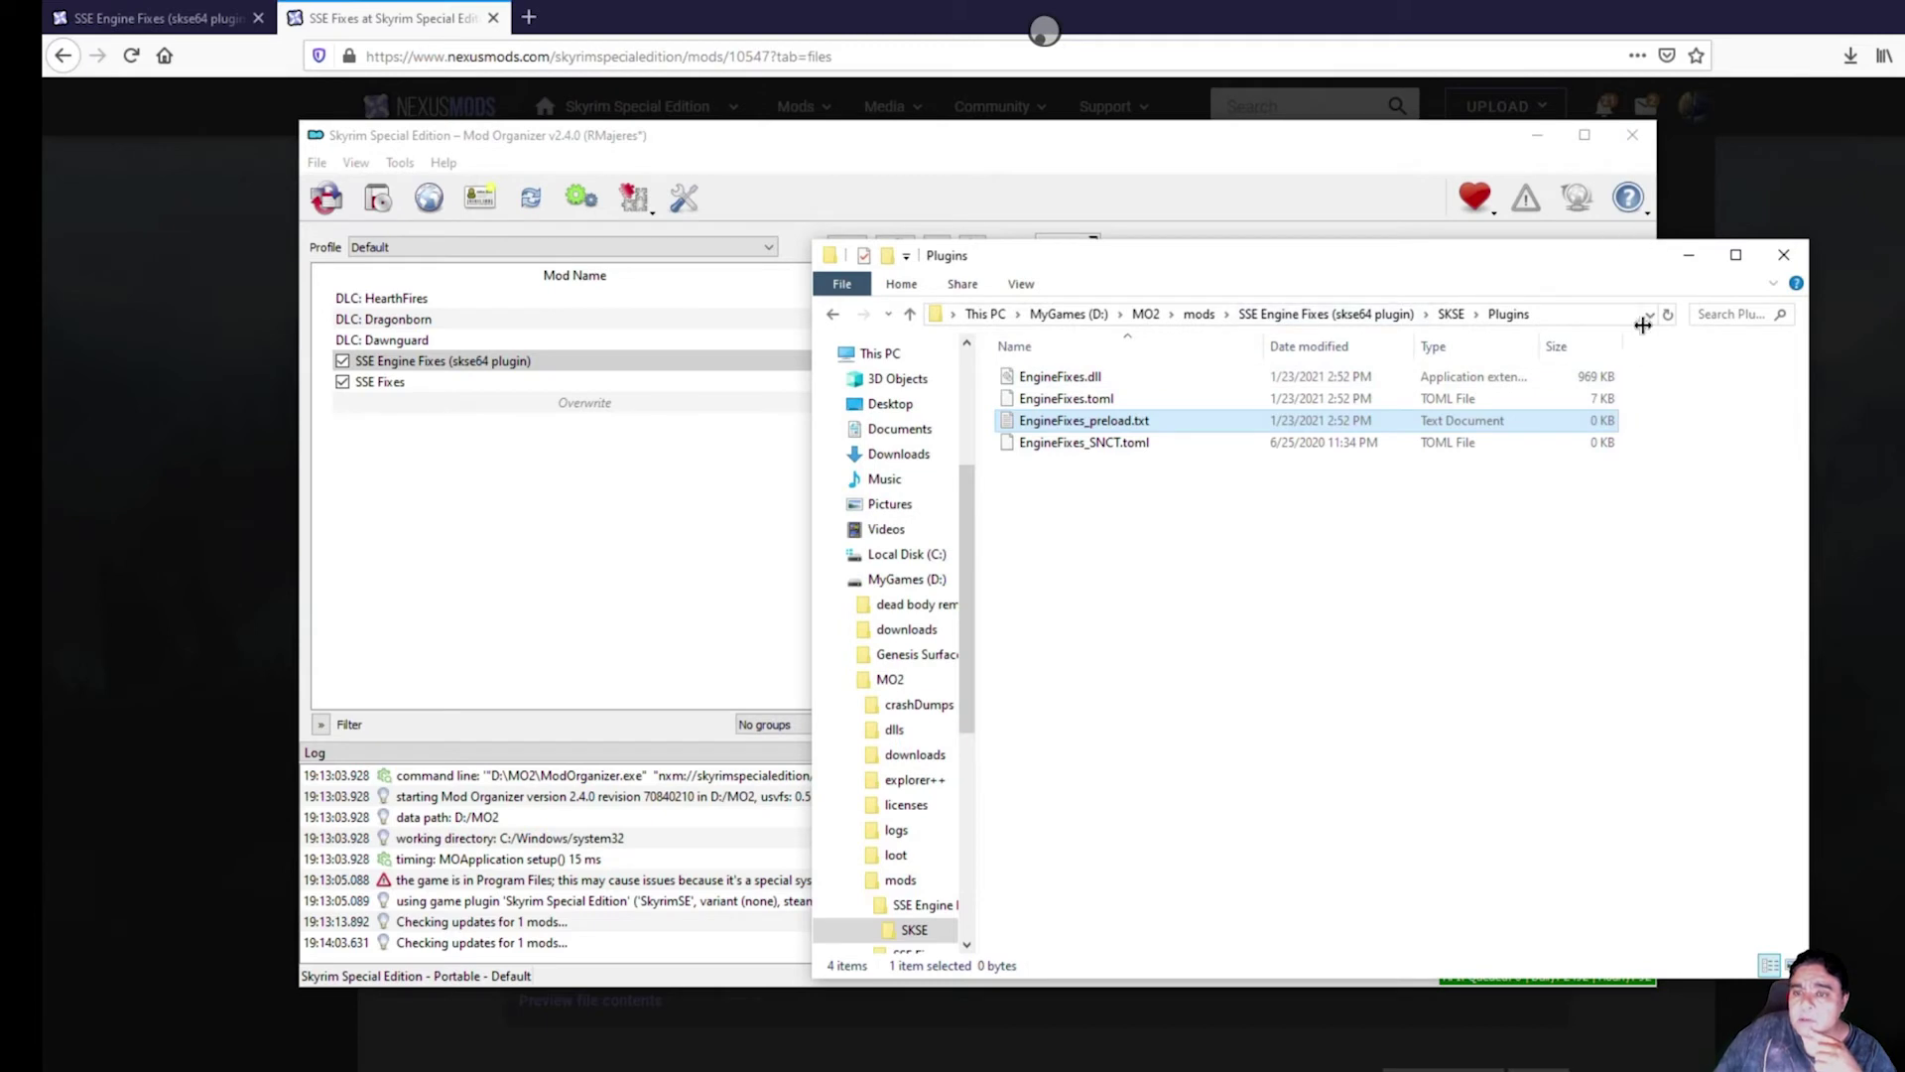
{"action": "left_click", "coordinate": [1784, 256]}
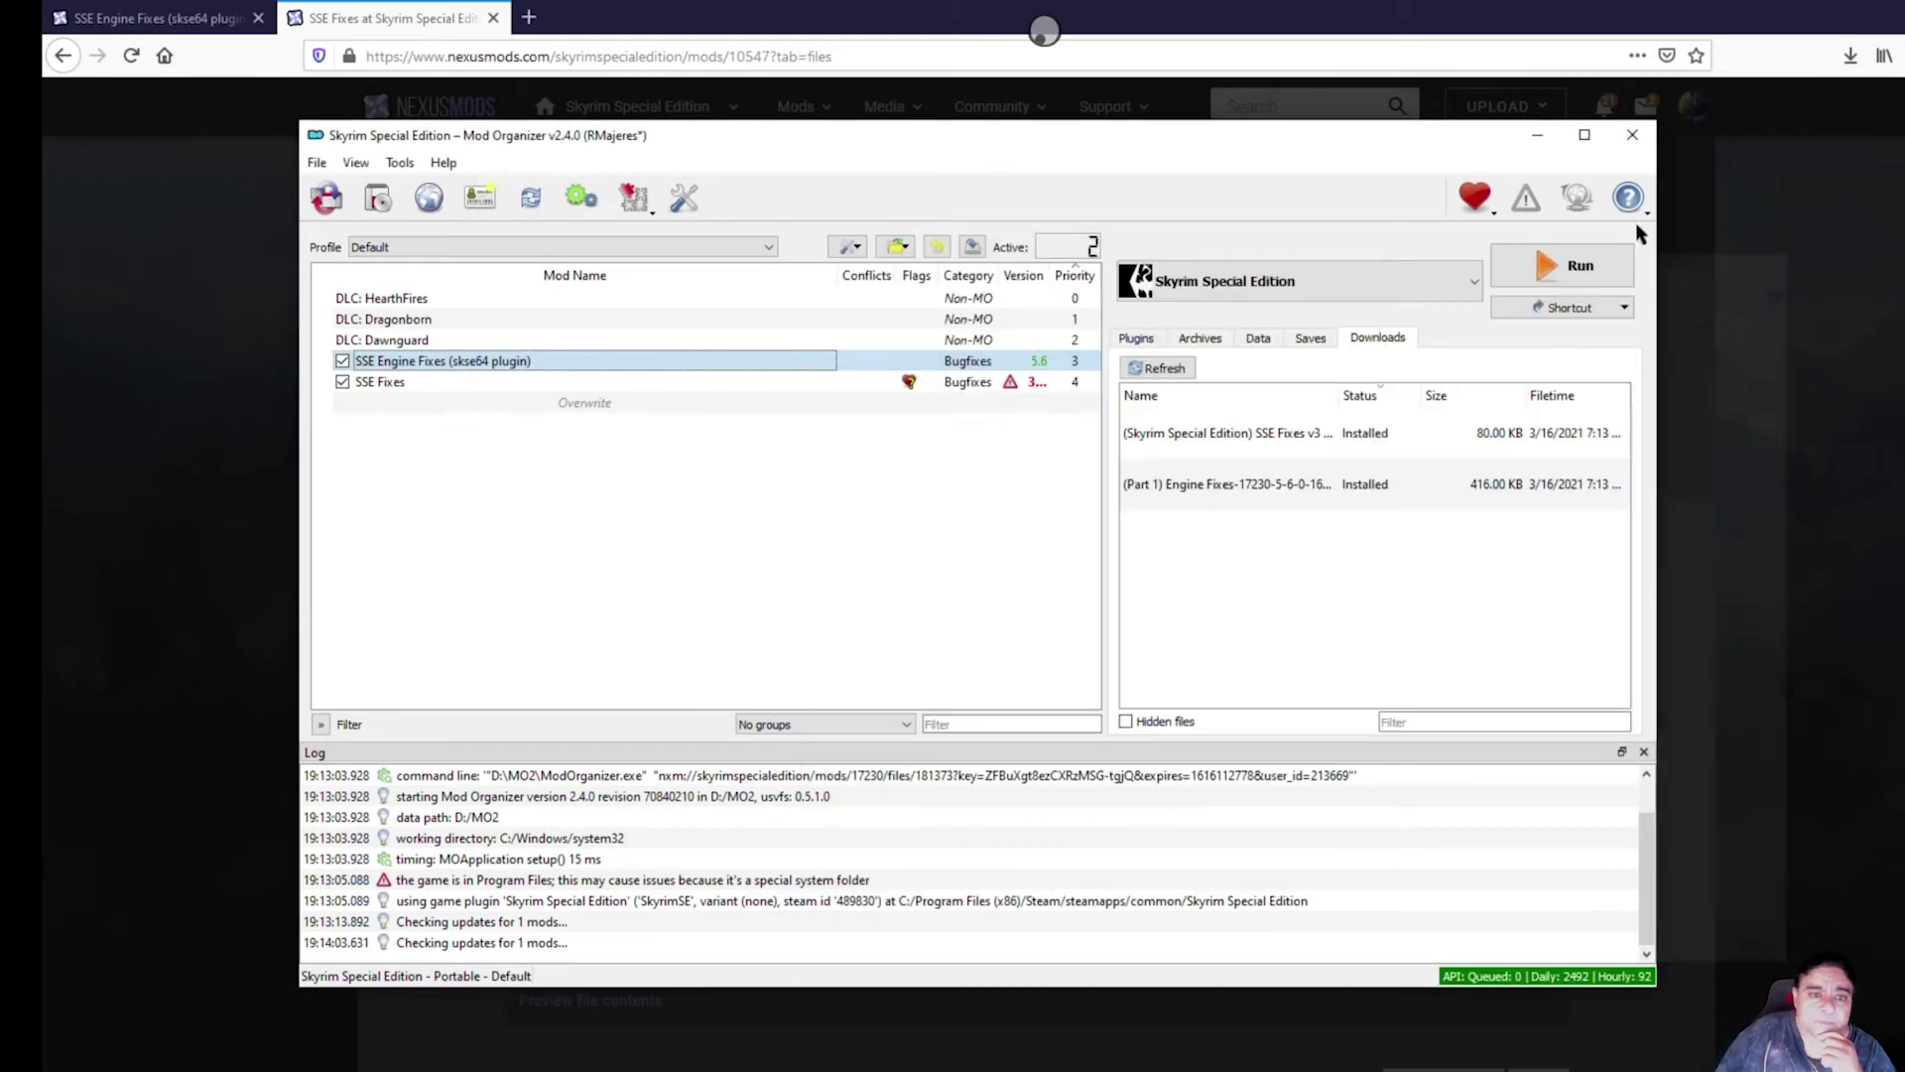
{"action": "left_click", "coordinate": [435, 377]}
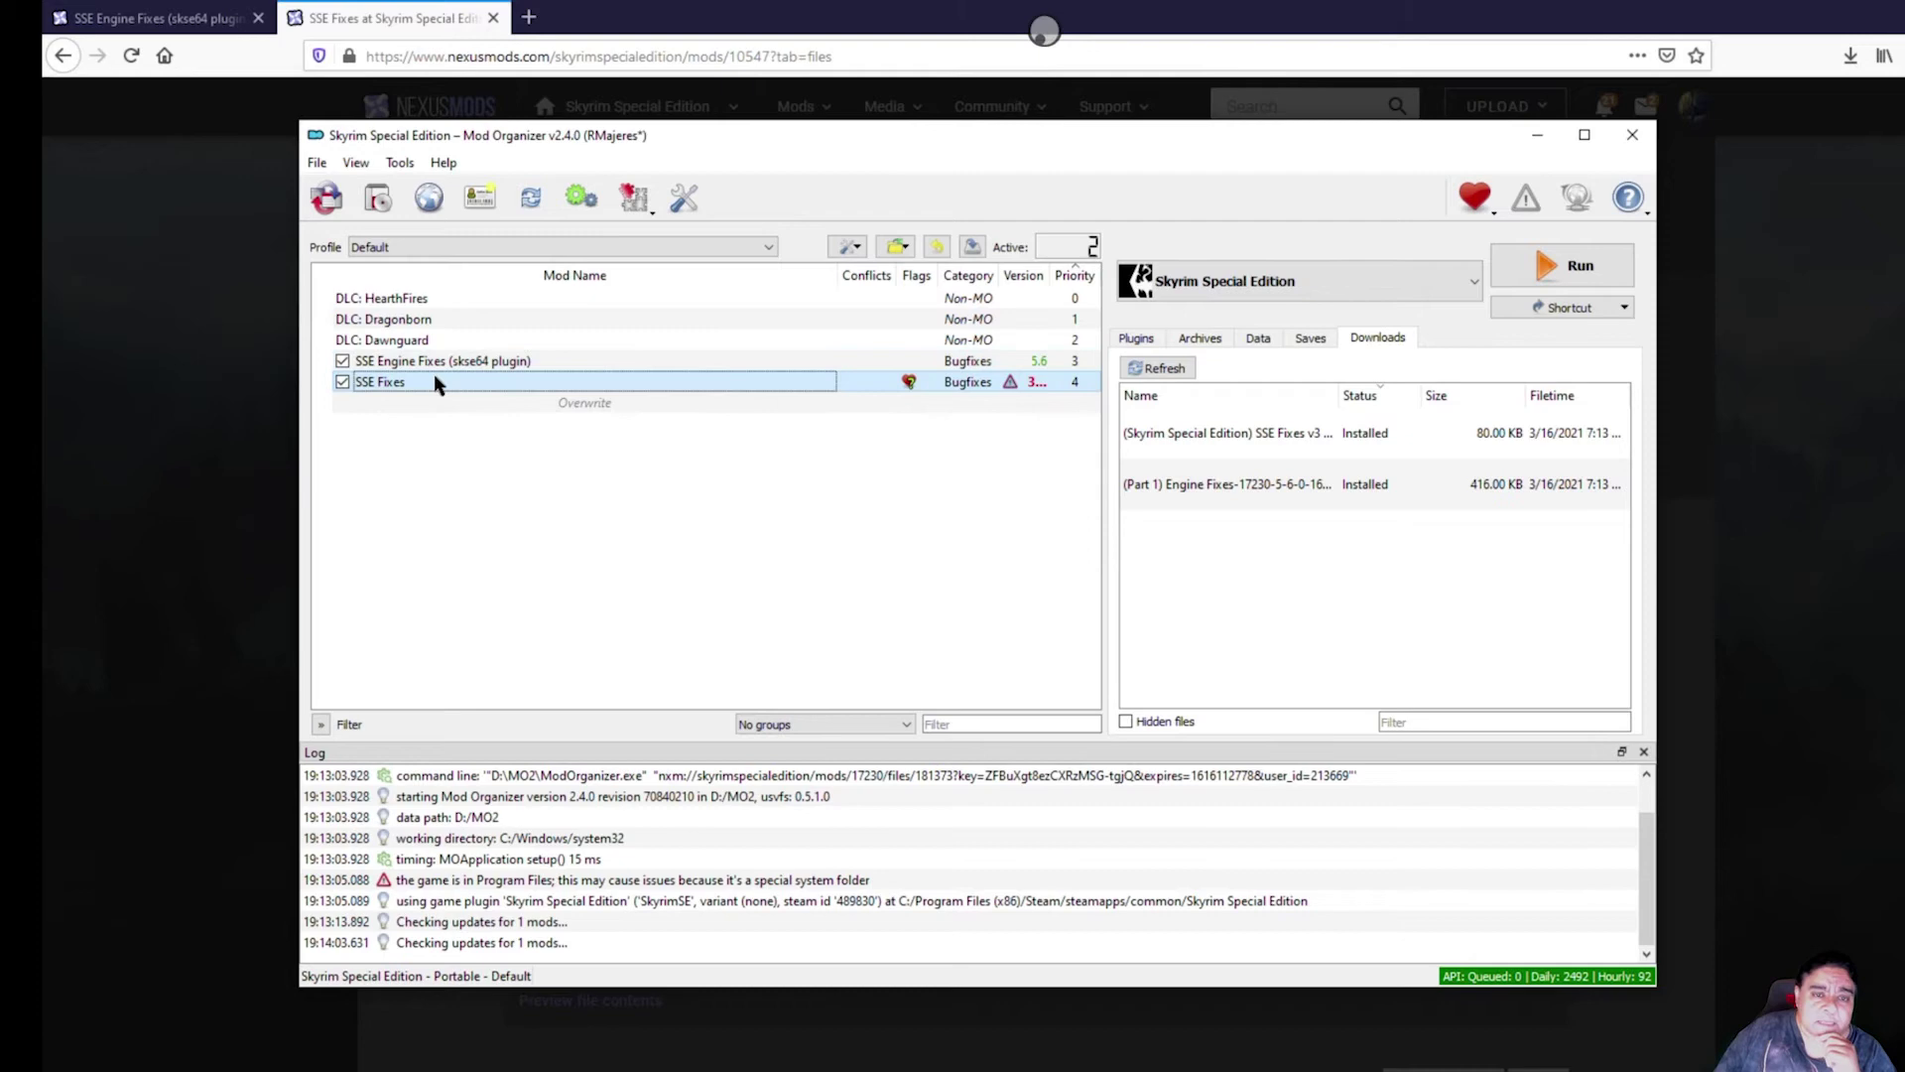
{"action": "right_click", "coordinate": [434, 377]}
- Open SSE Fixes' DLLPlugins folder and load FPSFixPlugin.ini in Notepad
{"action": "left_click", "coordinate": [514, 848]}
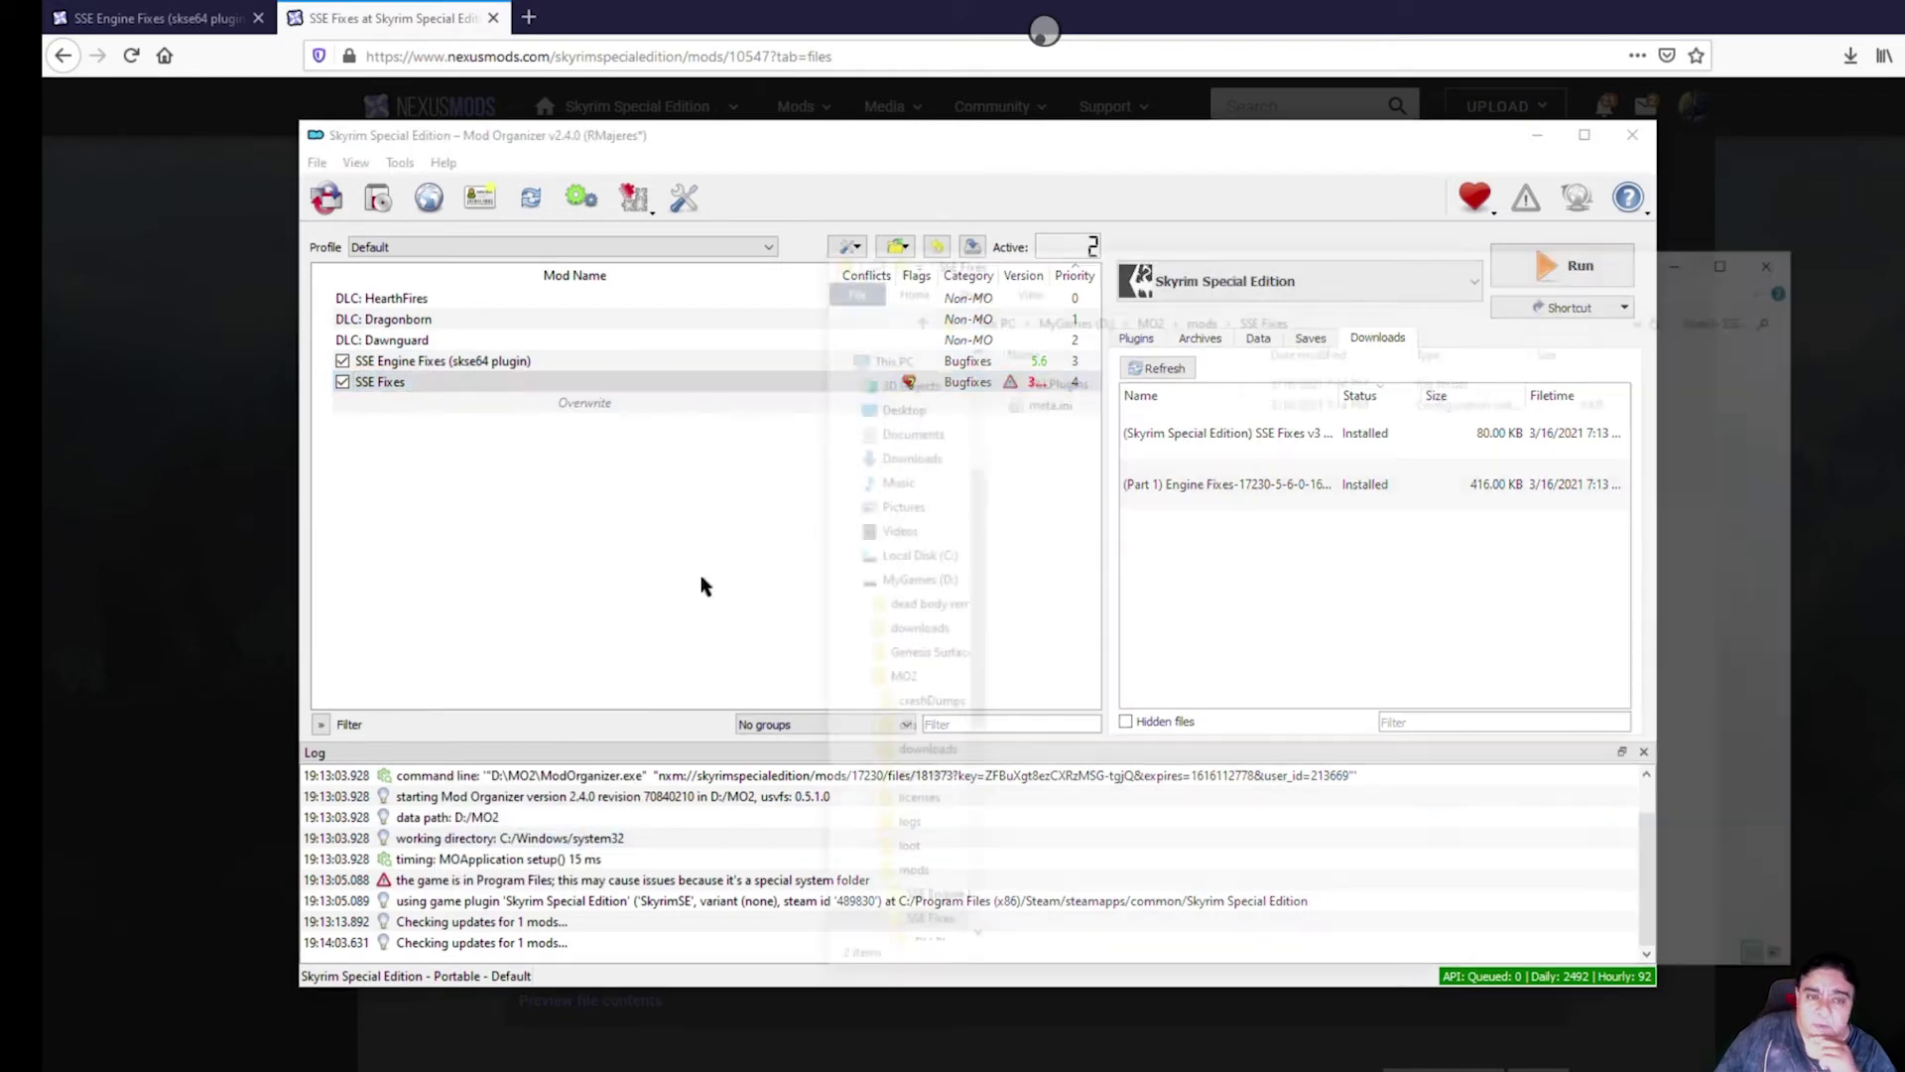
{"action": "double_click", "coordinate": [1081, 380]}
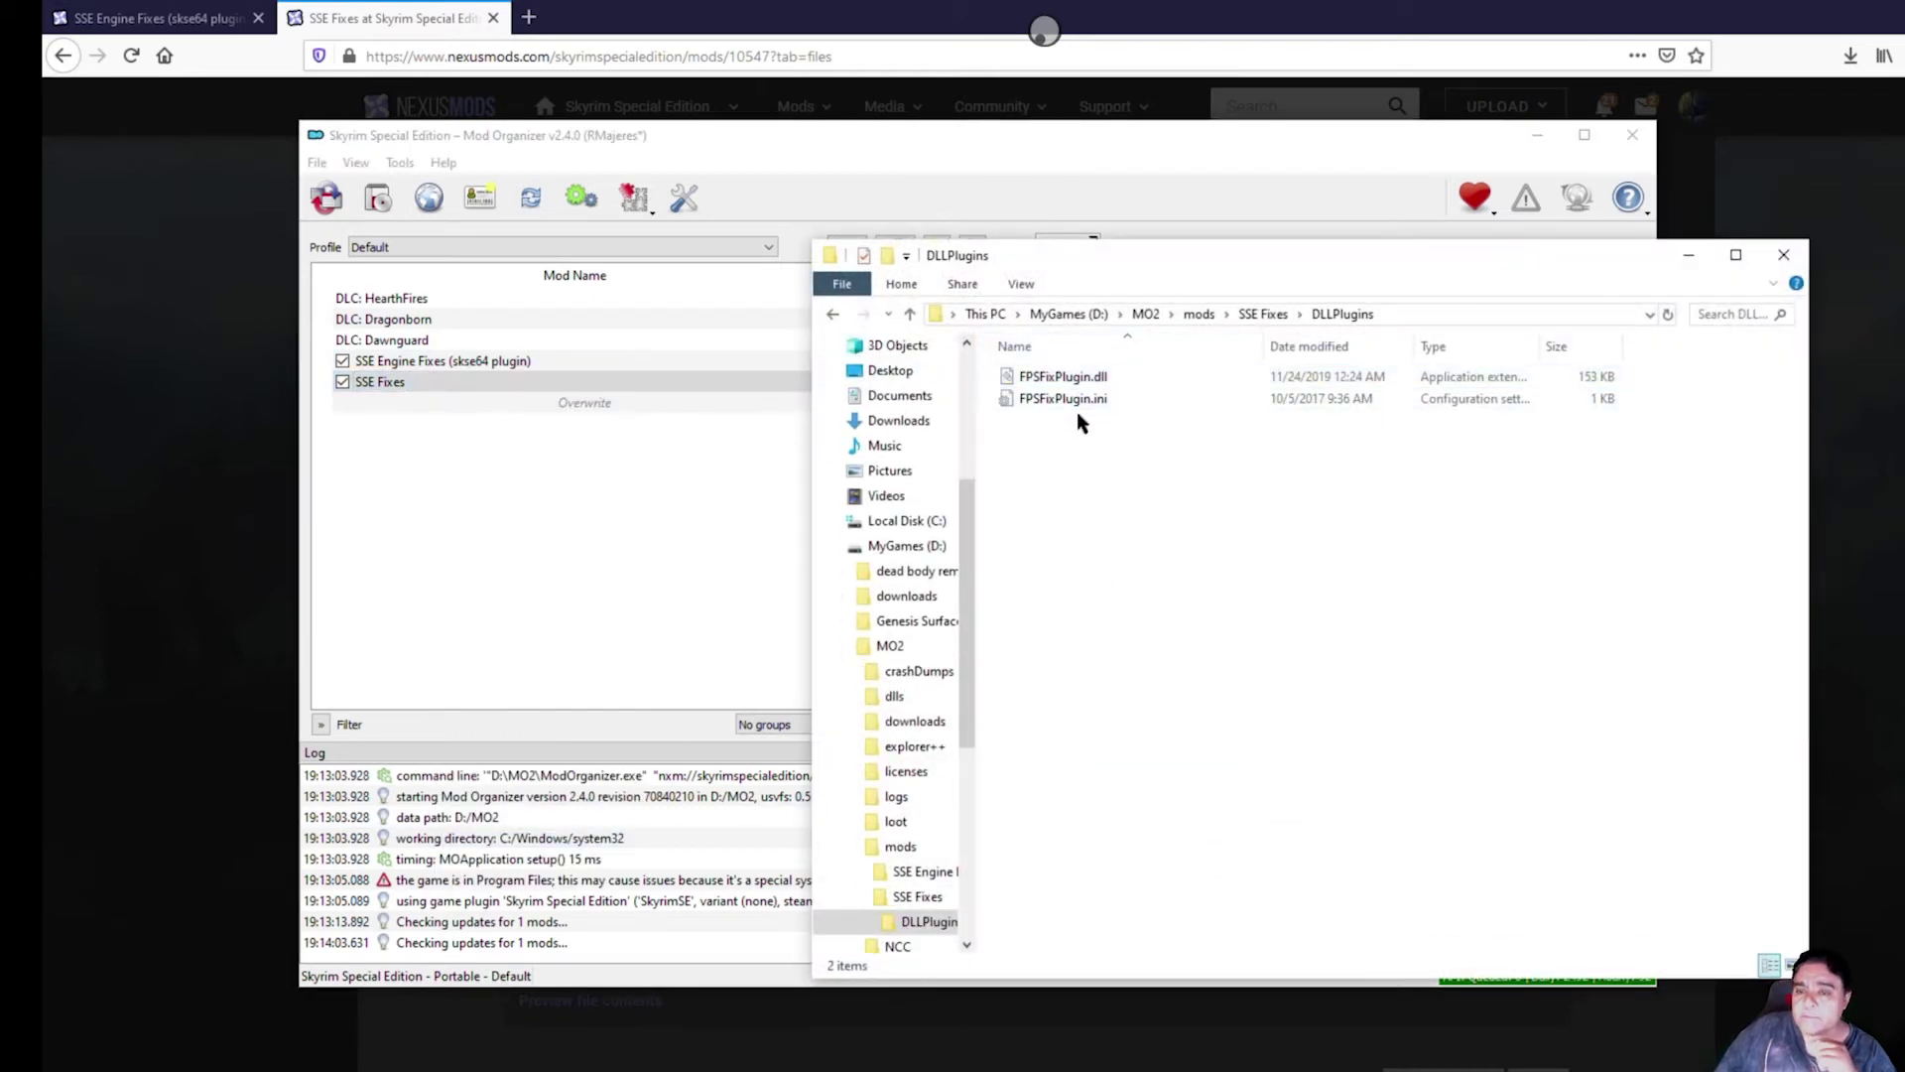
{"action": "double_click", "coordinate": [1070, 400]}
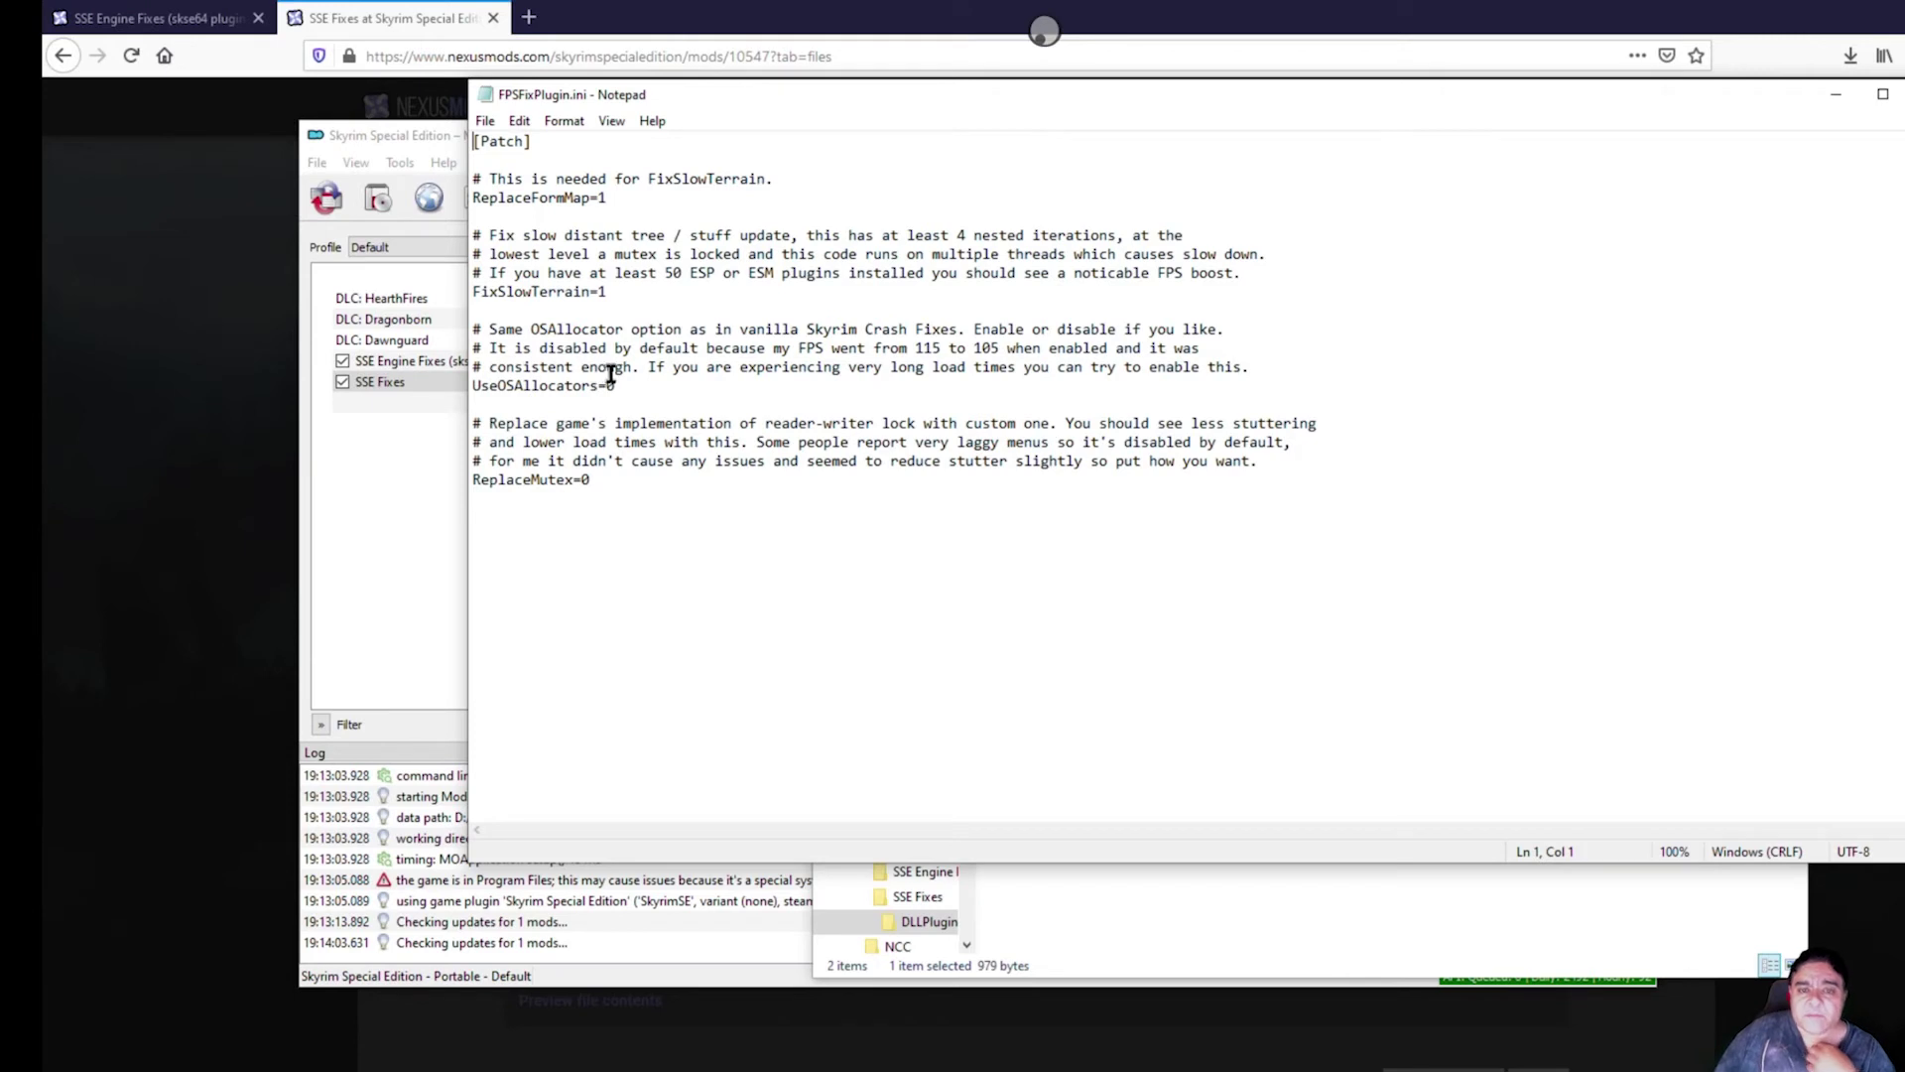
- Change UseOSAllocators from 0 to 1 and save FPSFixPlugin.ini
{"action": "left_click_drag", "start_coordinate": [606, 384], "coordinate": [617, 385]}
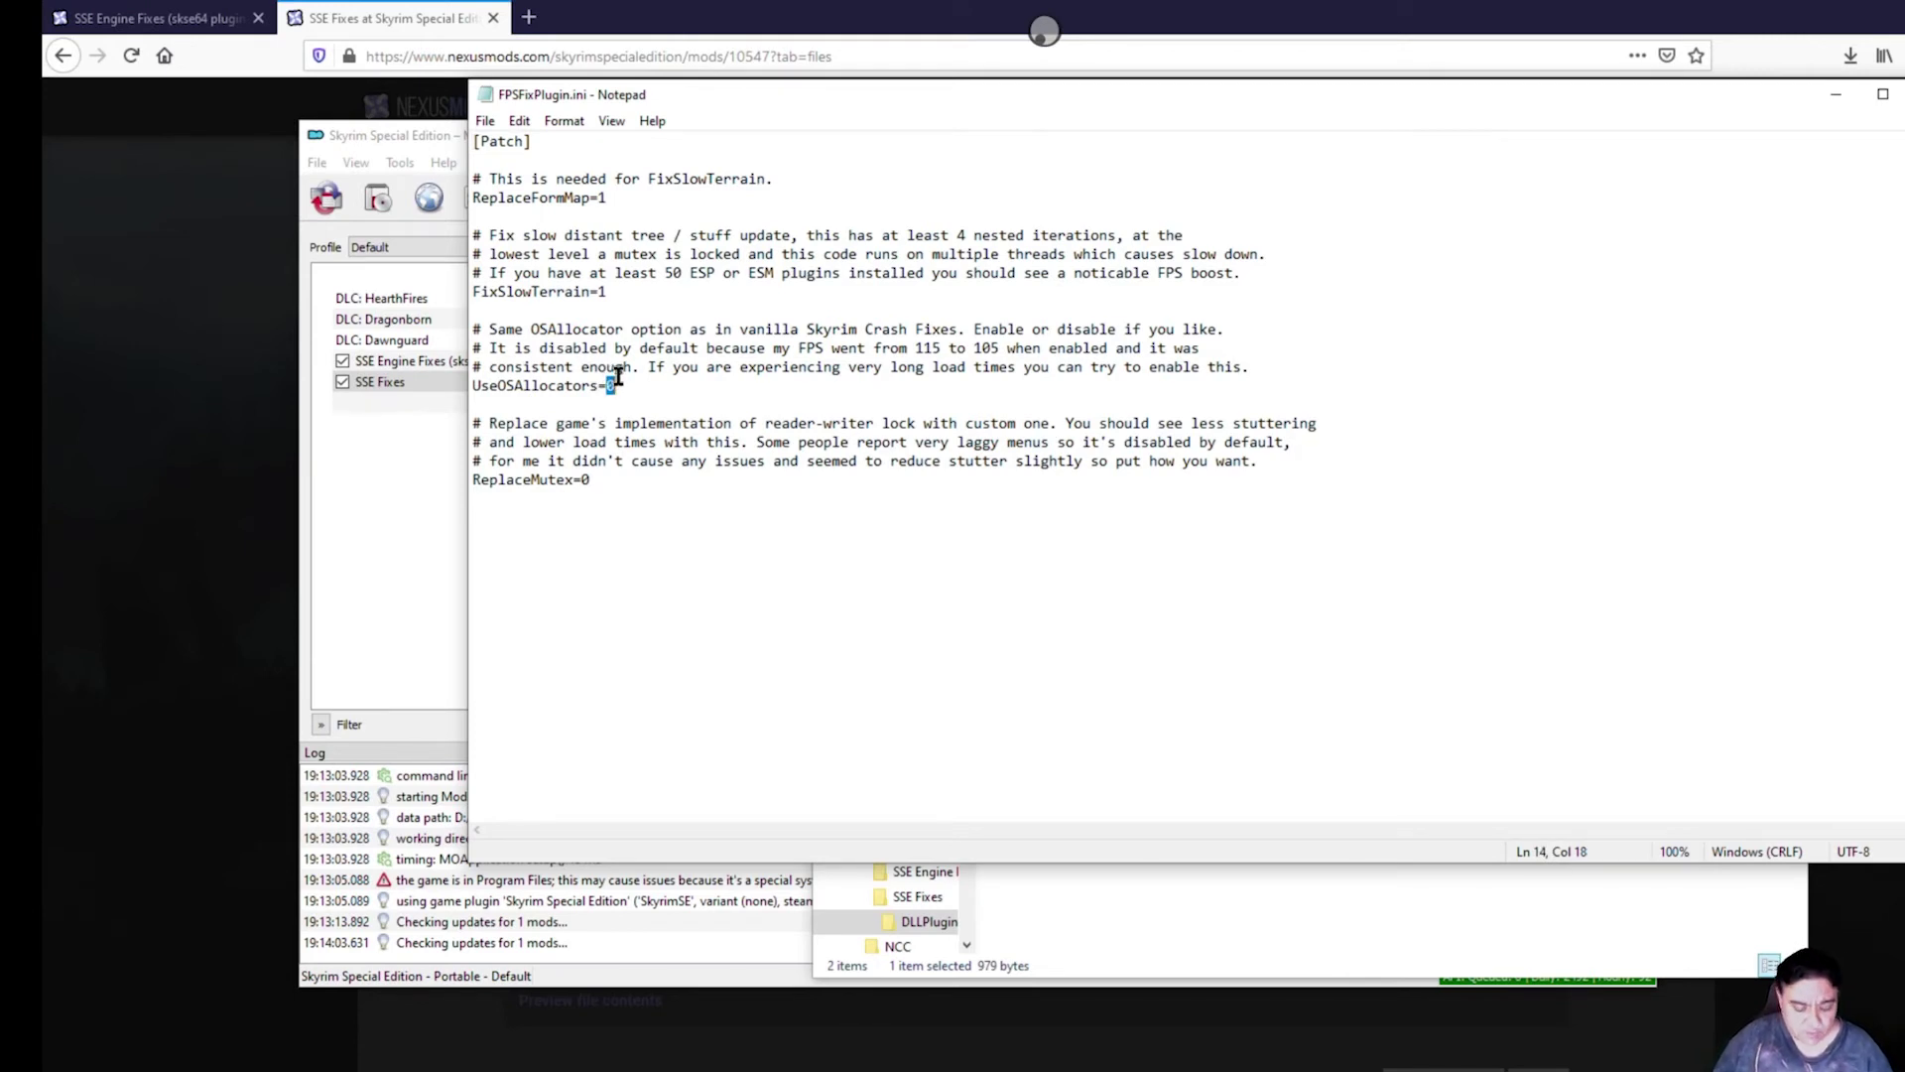
{"action": "type", "text": "1"}
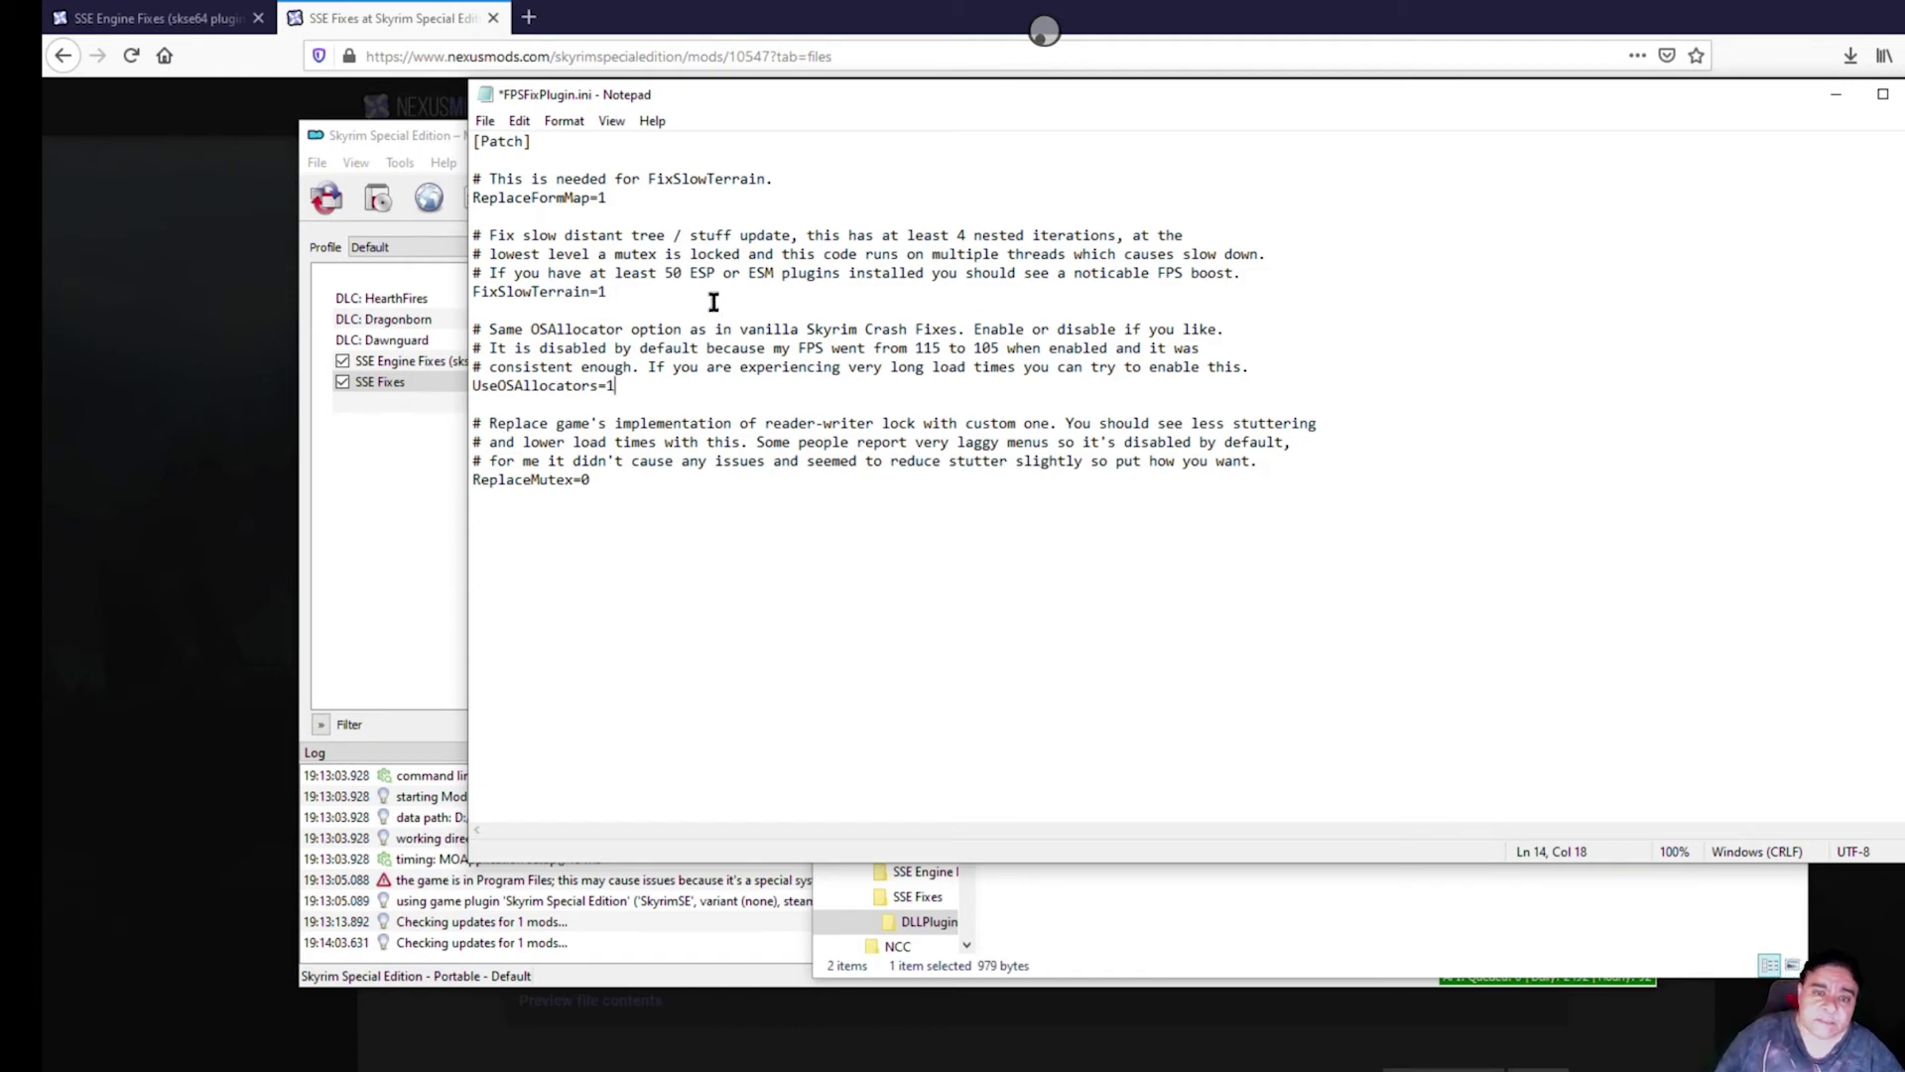
{"action": "left_click", "coordinate": [505, 120]}
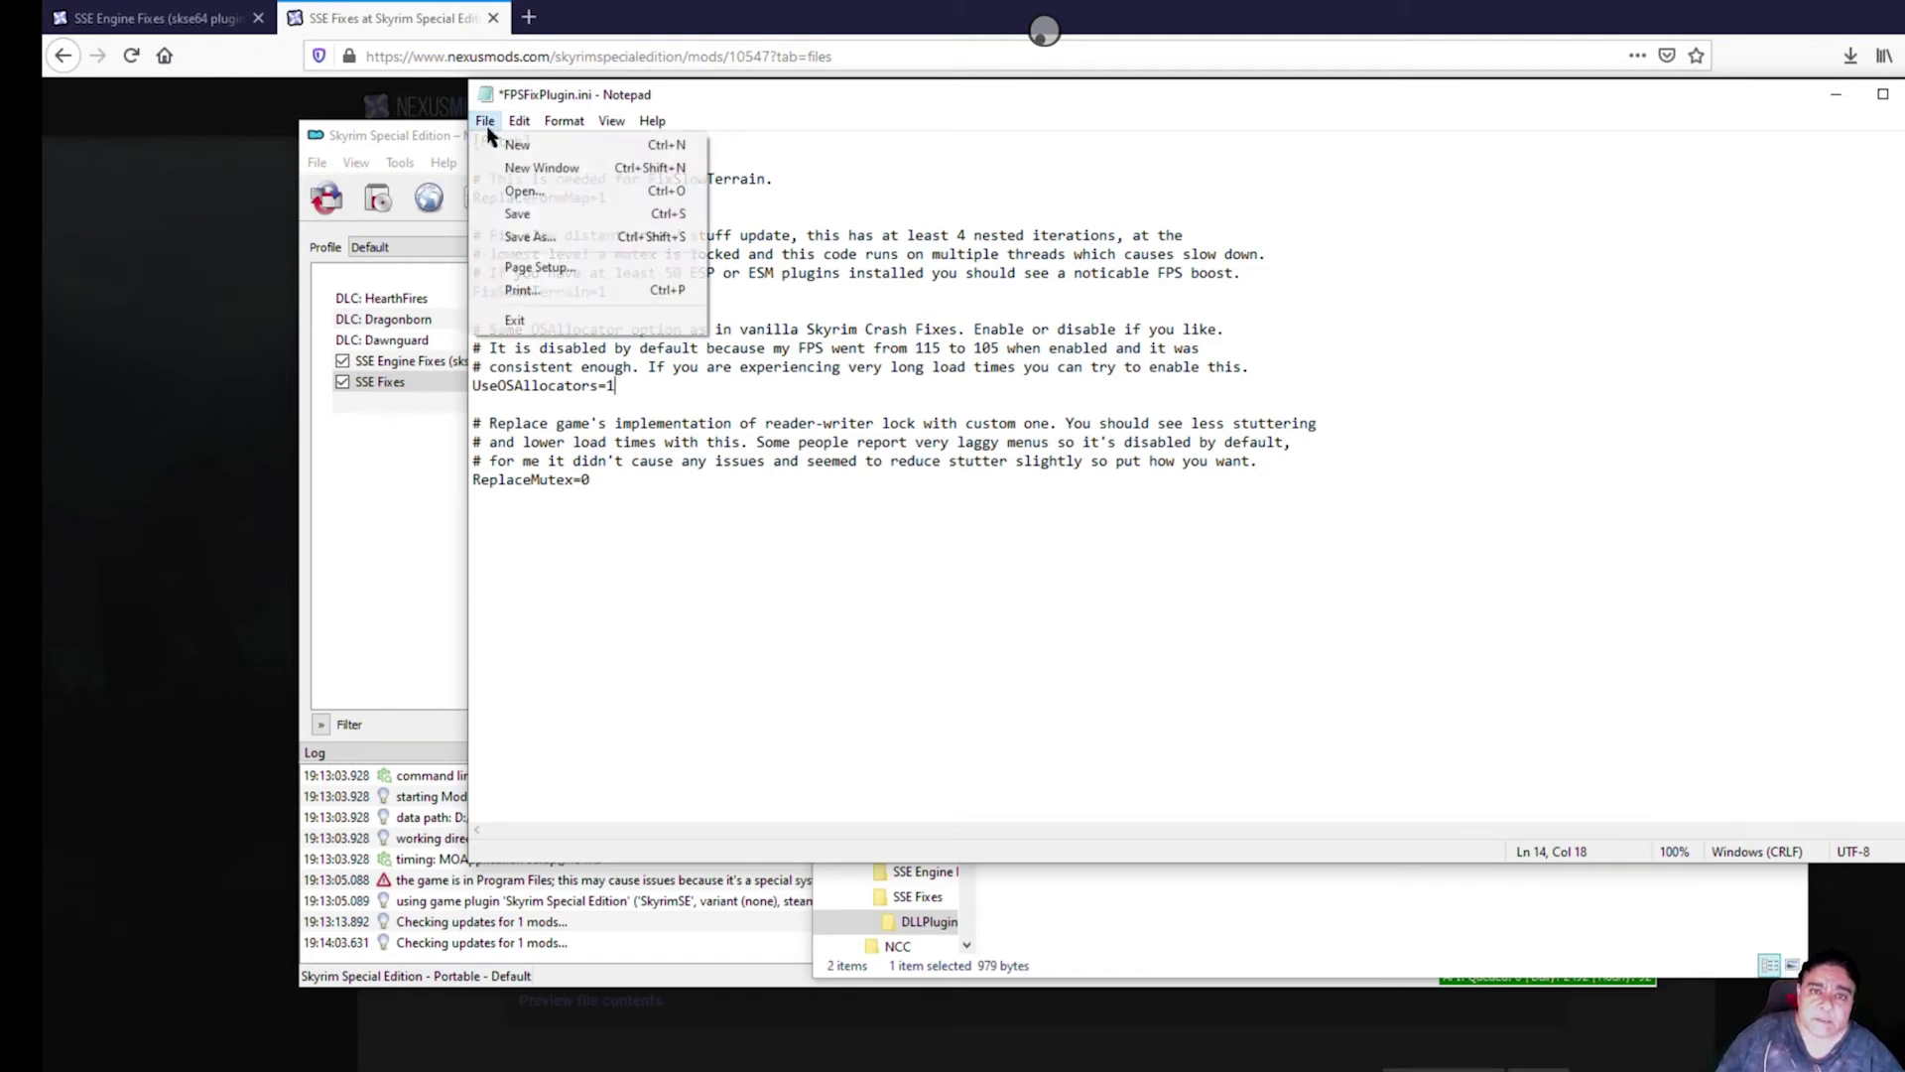
{"action": "left_click", "coordinate": [542, 204]}
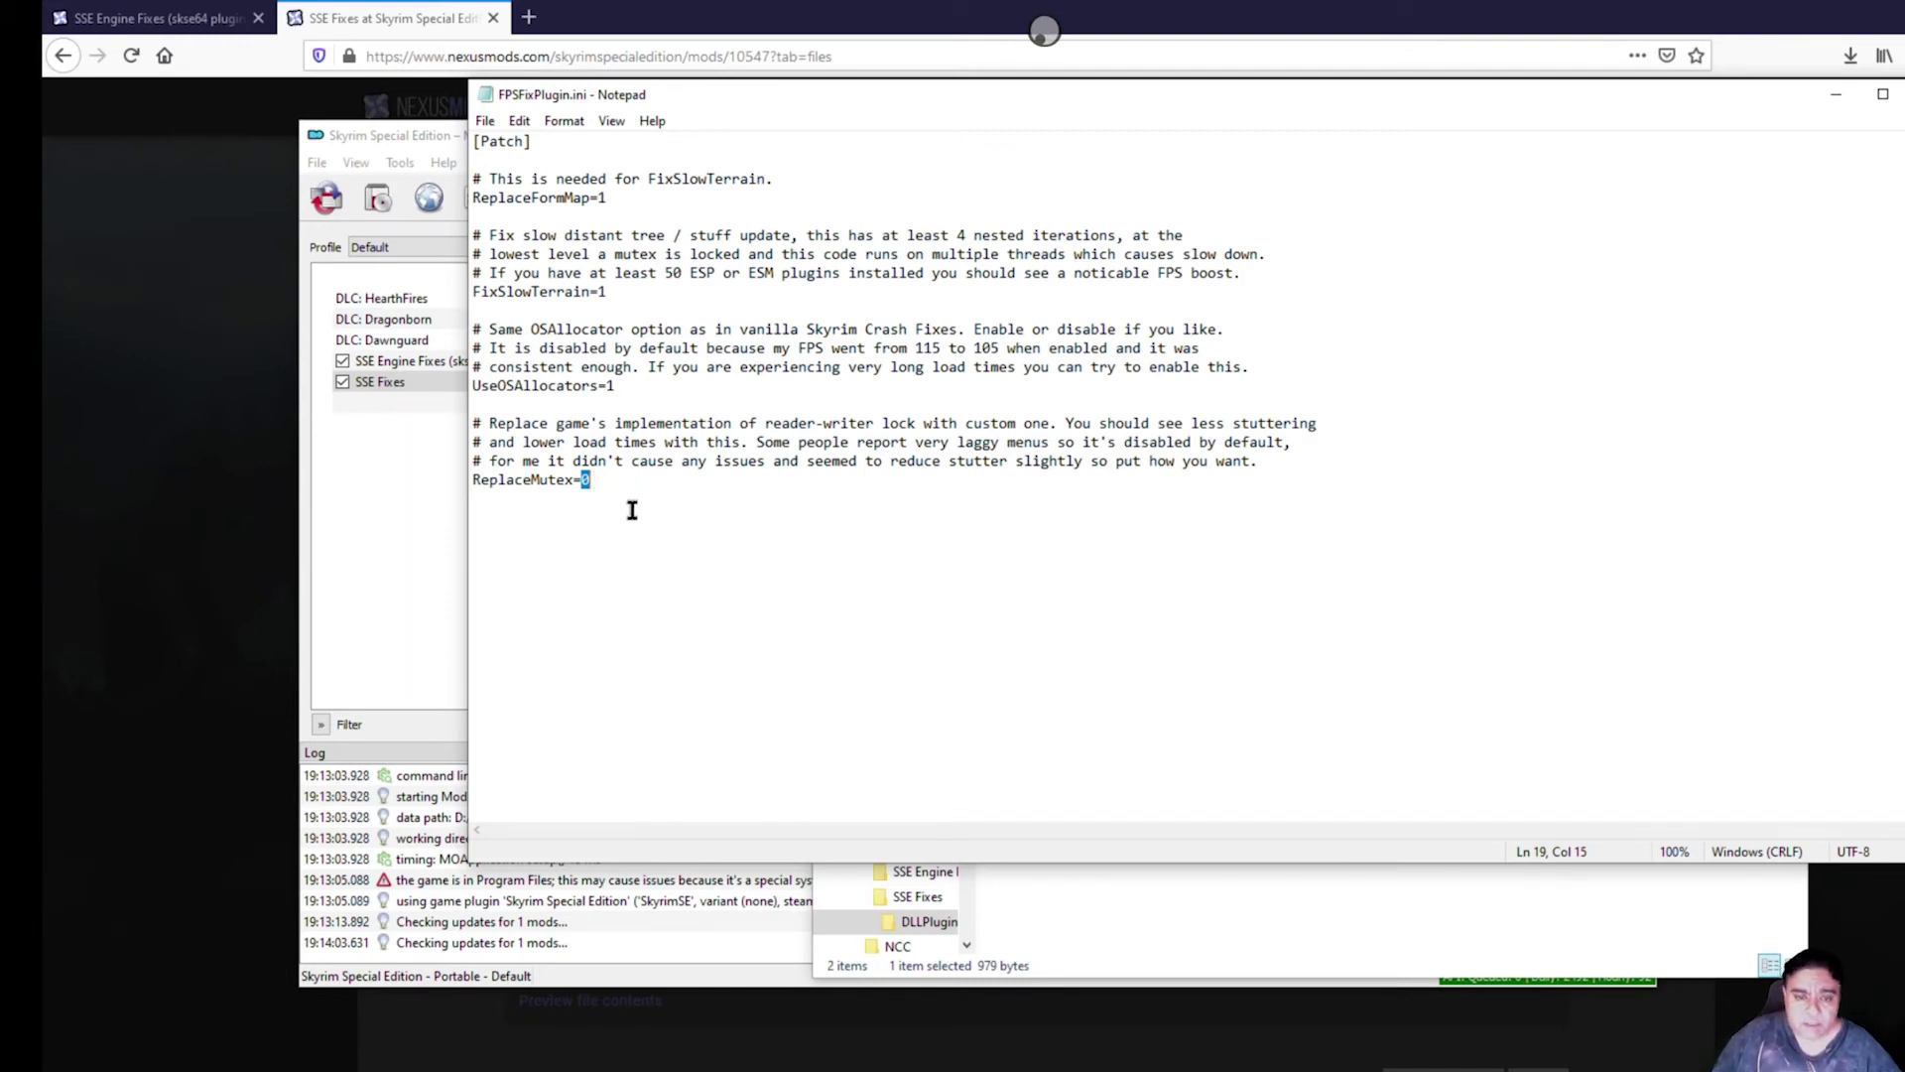
- Set ReplaceMutex to 1, save, exit Notepad, and close the DLLPlugins folder window
{"action": "type", "text": "1"}
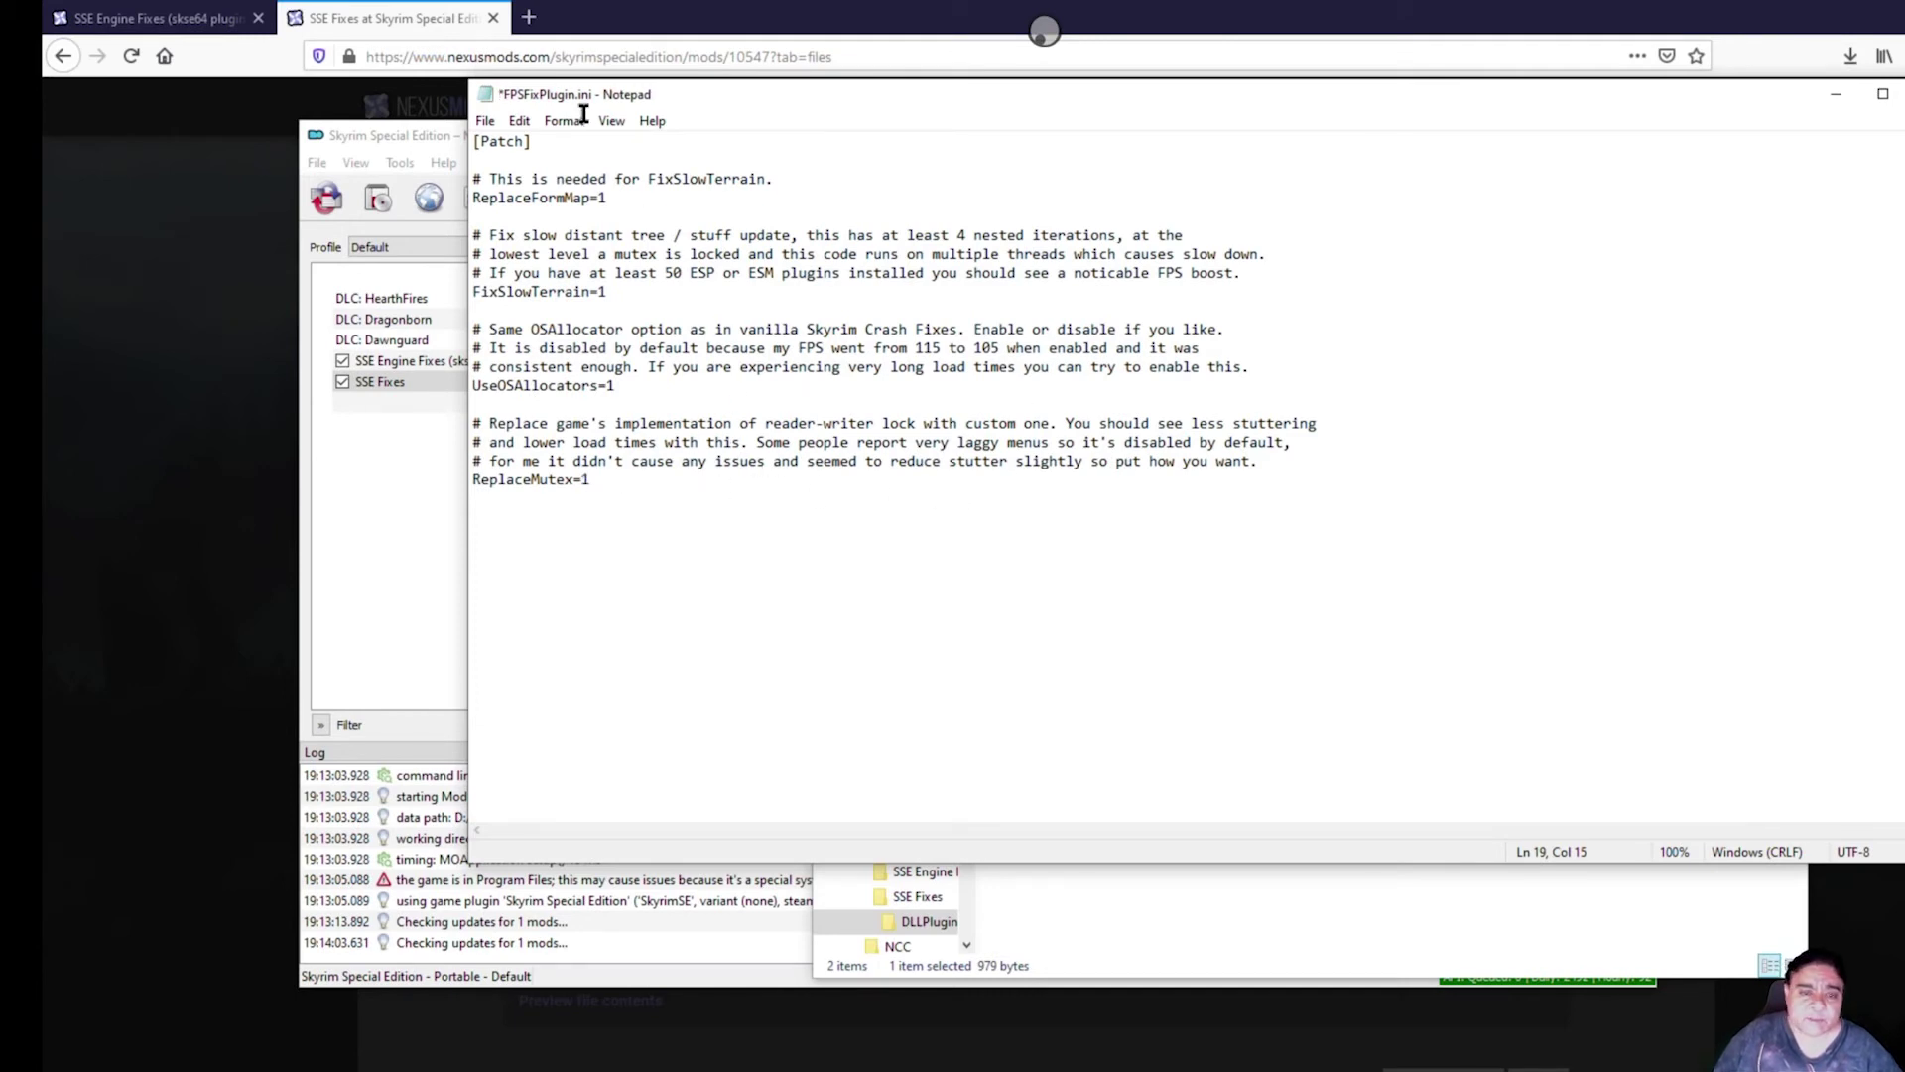
{"action": "left_click", "coordinate": [485, 120]}
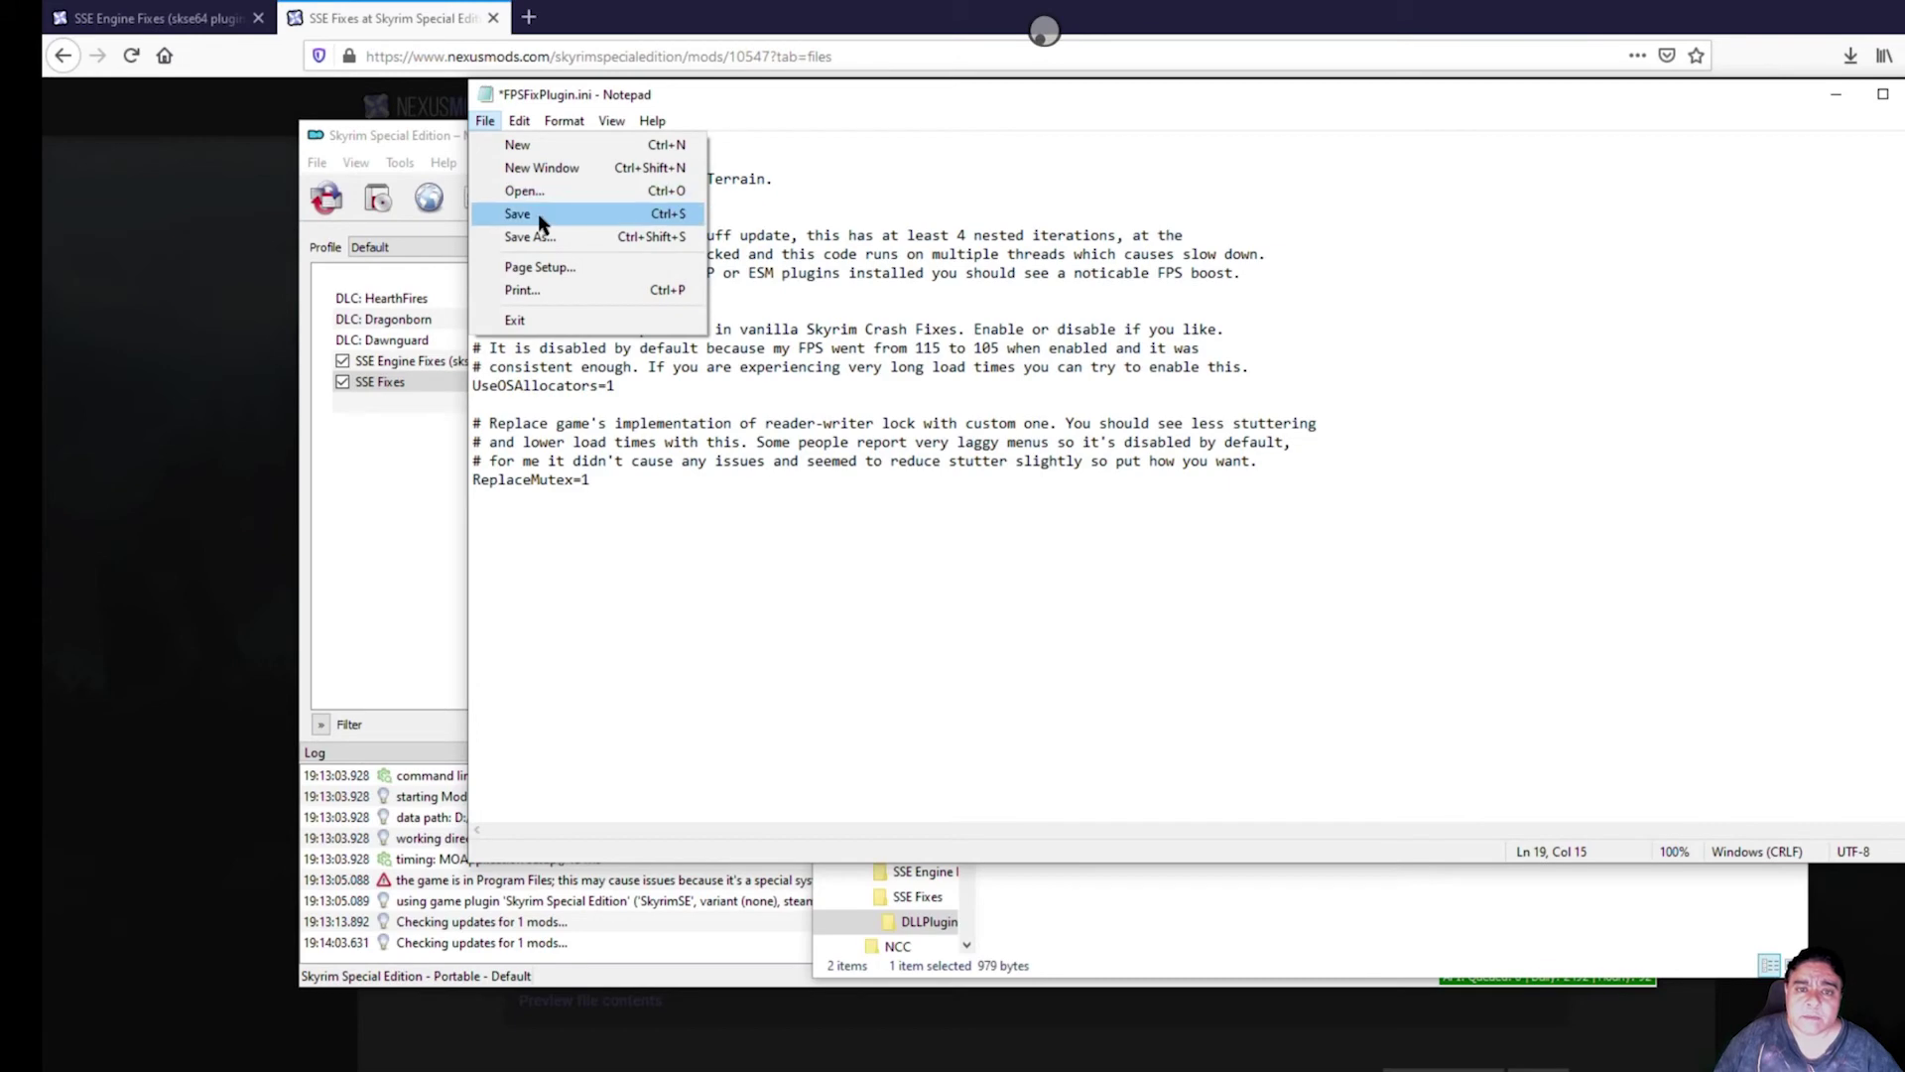
{"action": "left_click", "coordinate": [538, 212]}
{"action": "left_click", "coordinate": [485, 120]}
{"action": "left_click", "coordinate": [514, 320]}
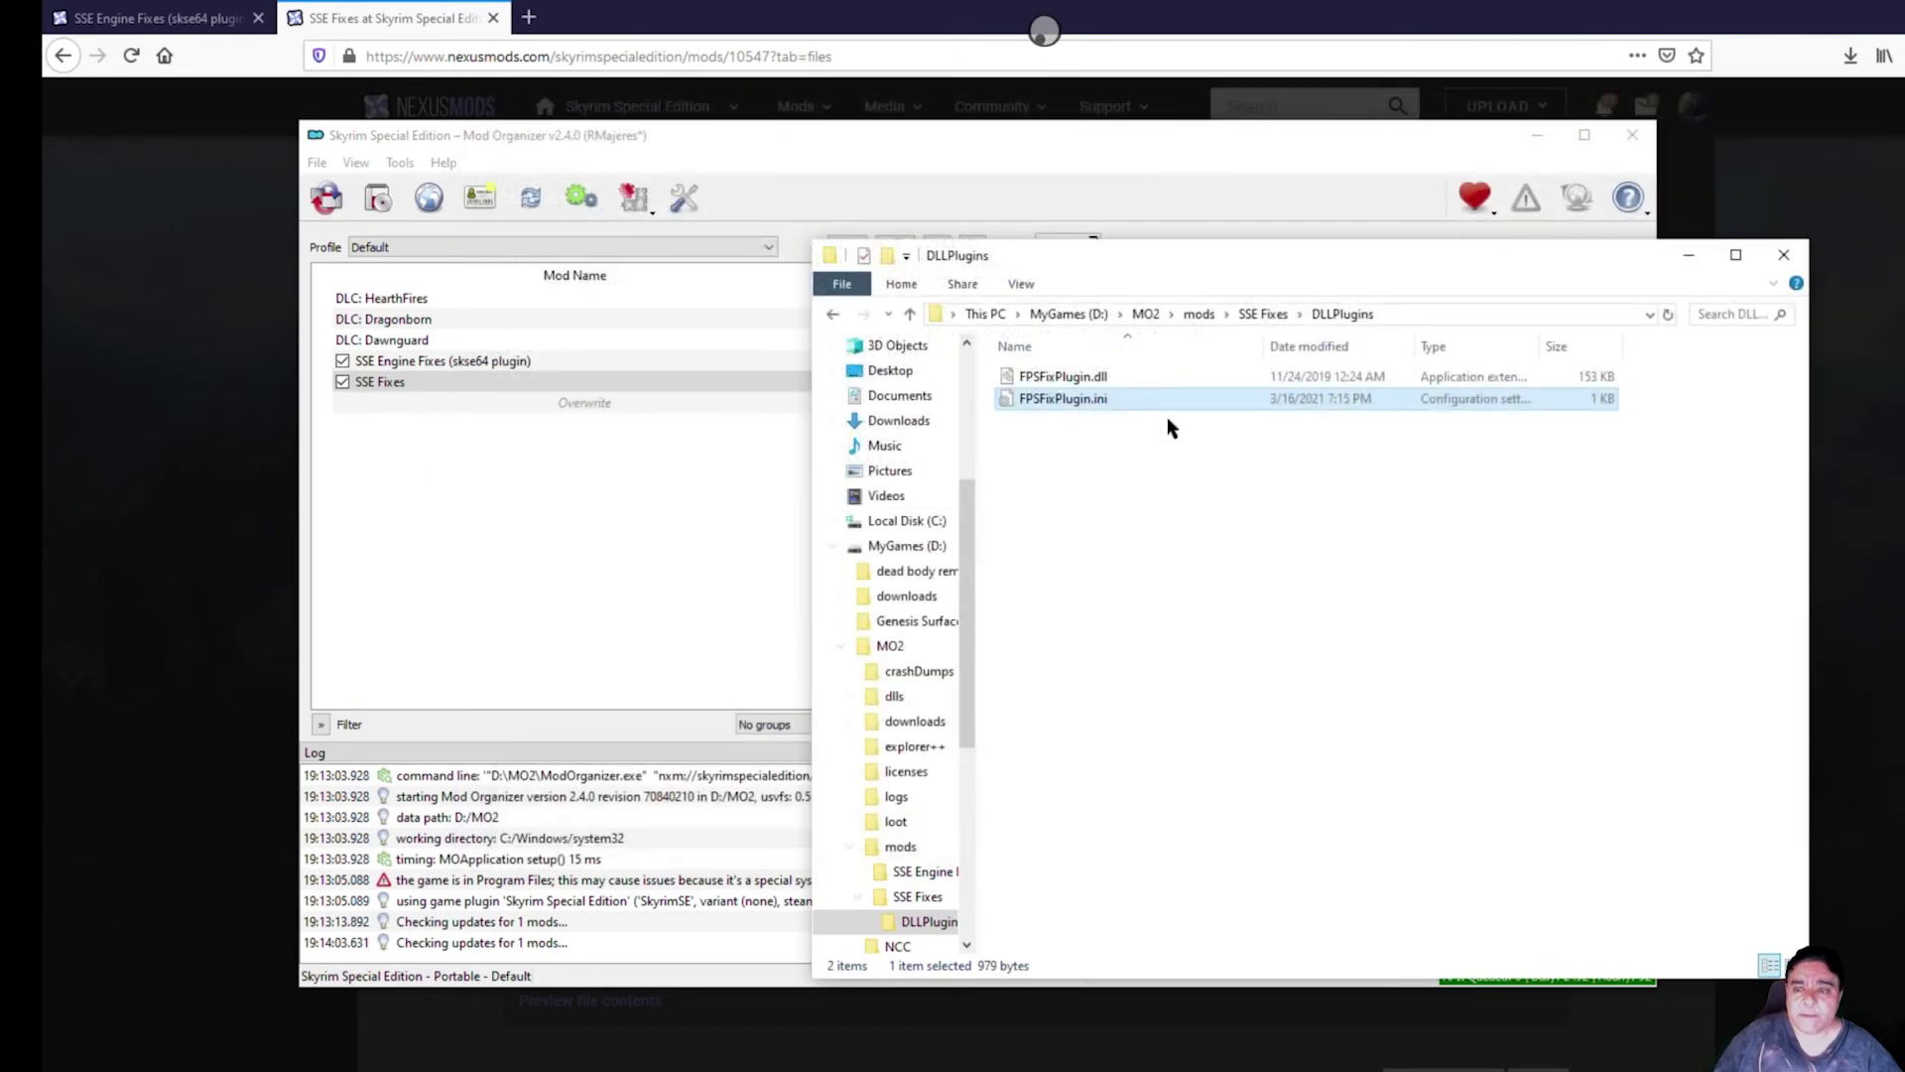
{"action": "left_click", "coordinate": [1781, 257]}
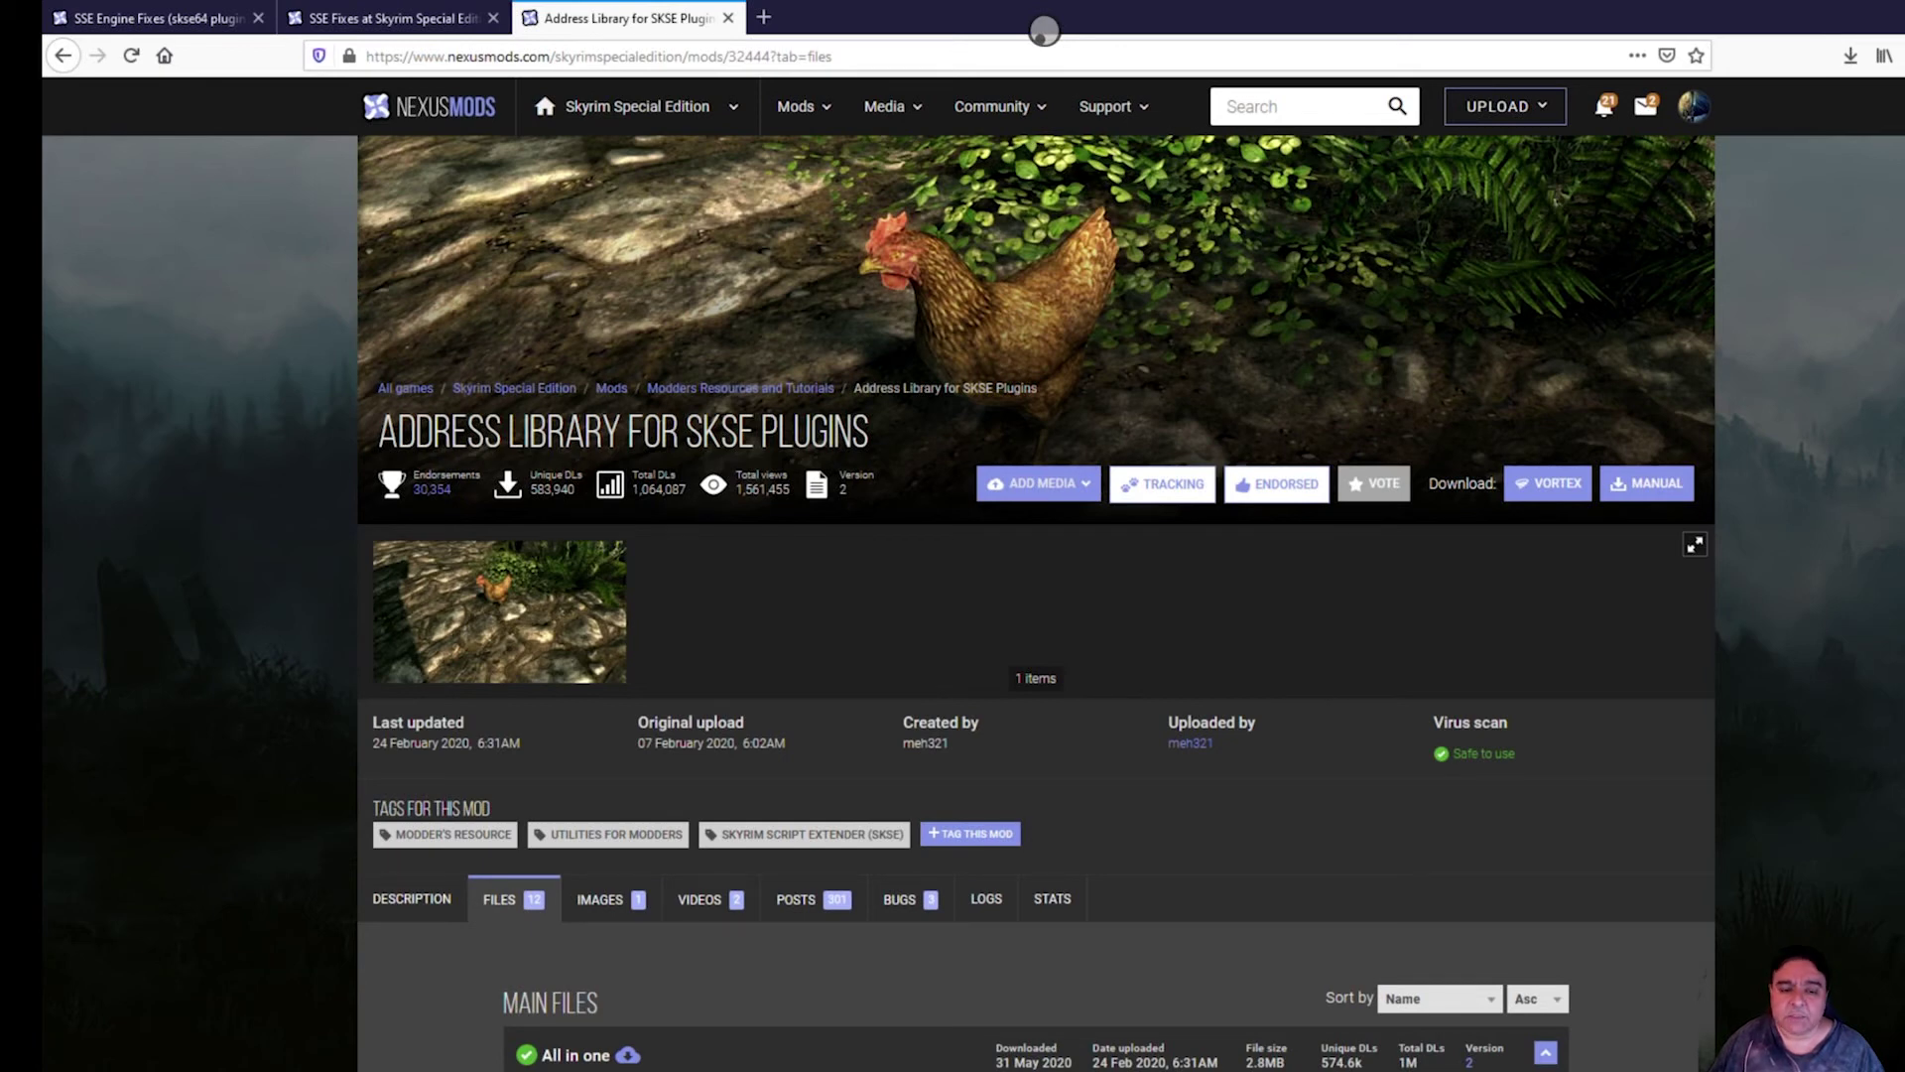
- Send the Address Library All in one main file to Mod Organizer via NXM Link Proxy
{"action": "scroll", "coordinate": [1036, 595], "scroll_direction": "down", "scroll_amount": 5}
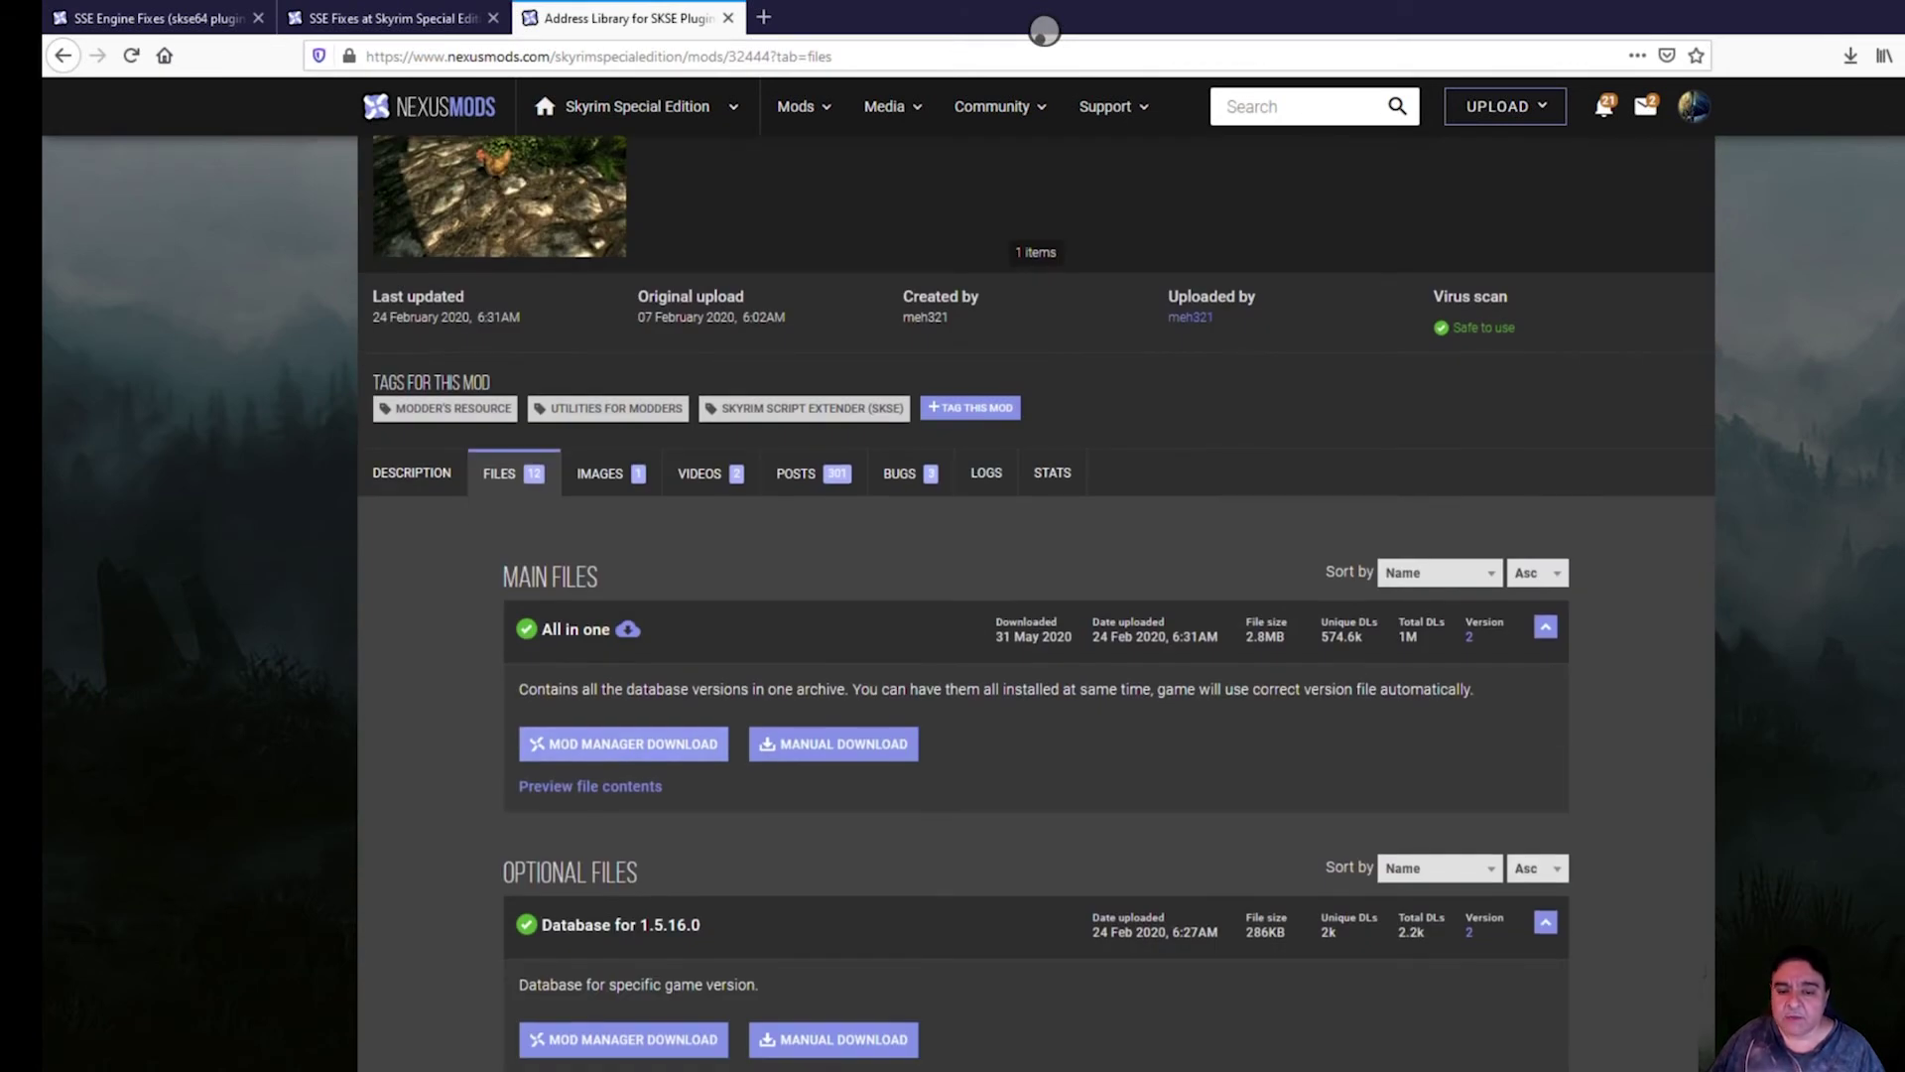
{"action": "left_click", "coordinate": [640, 759]}
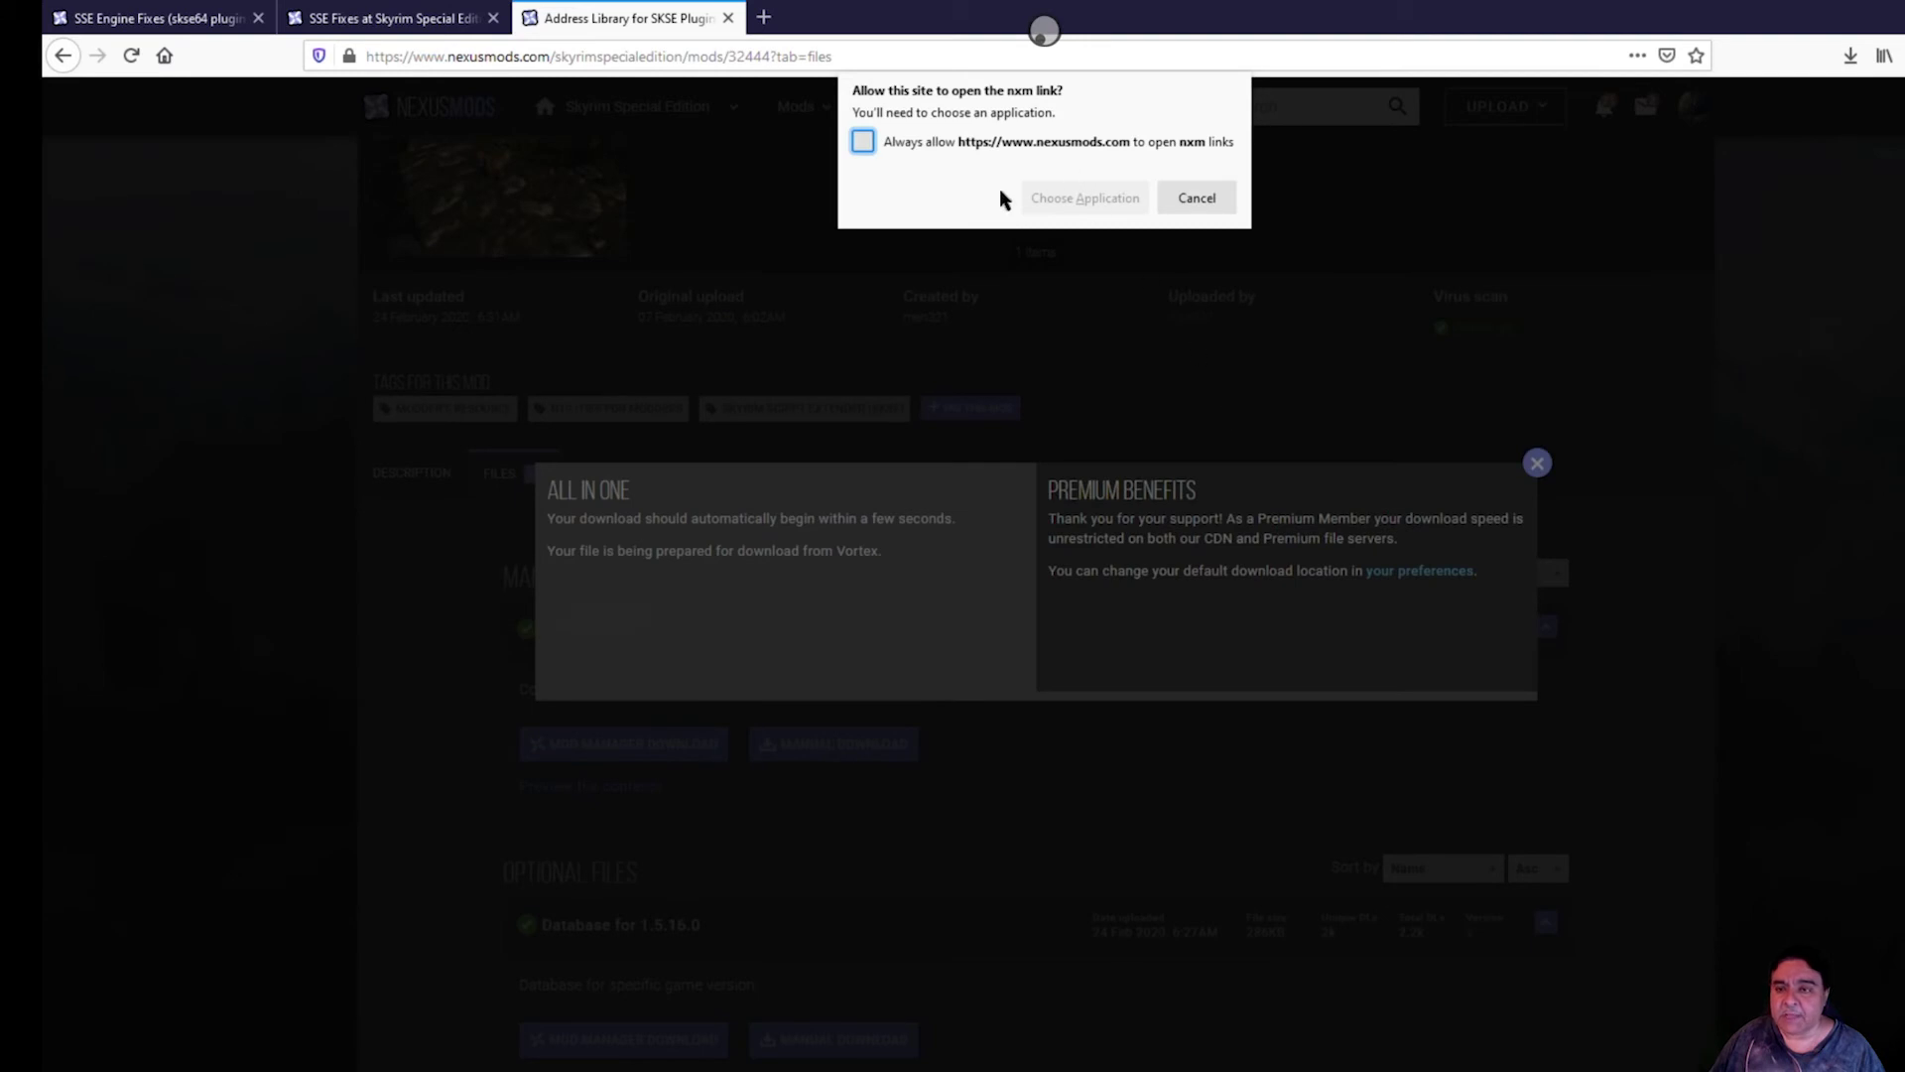
{"action": "left_click", "coordinate": [1096, 204]}
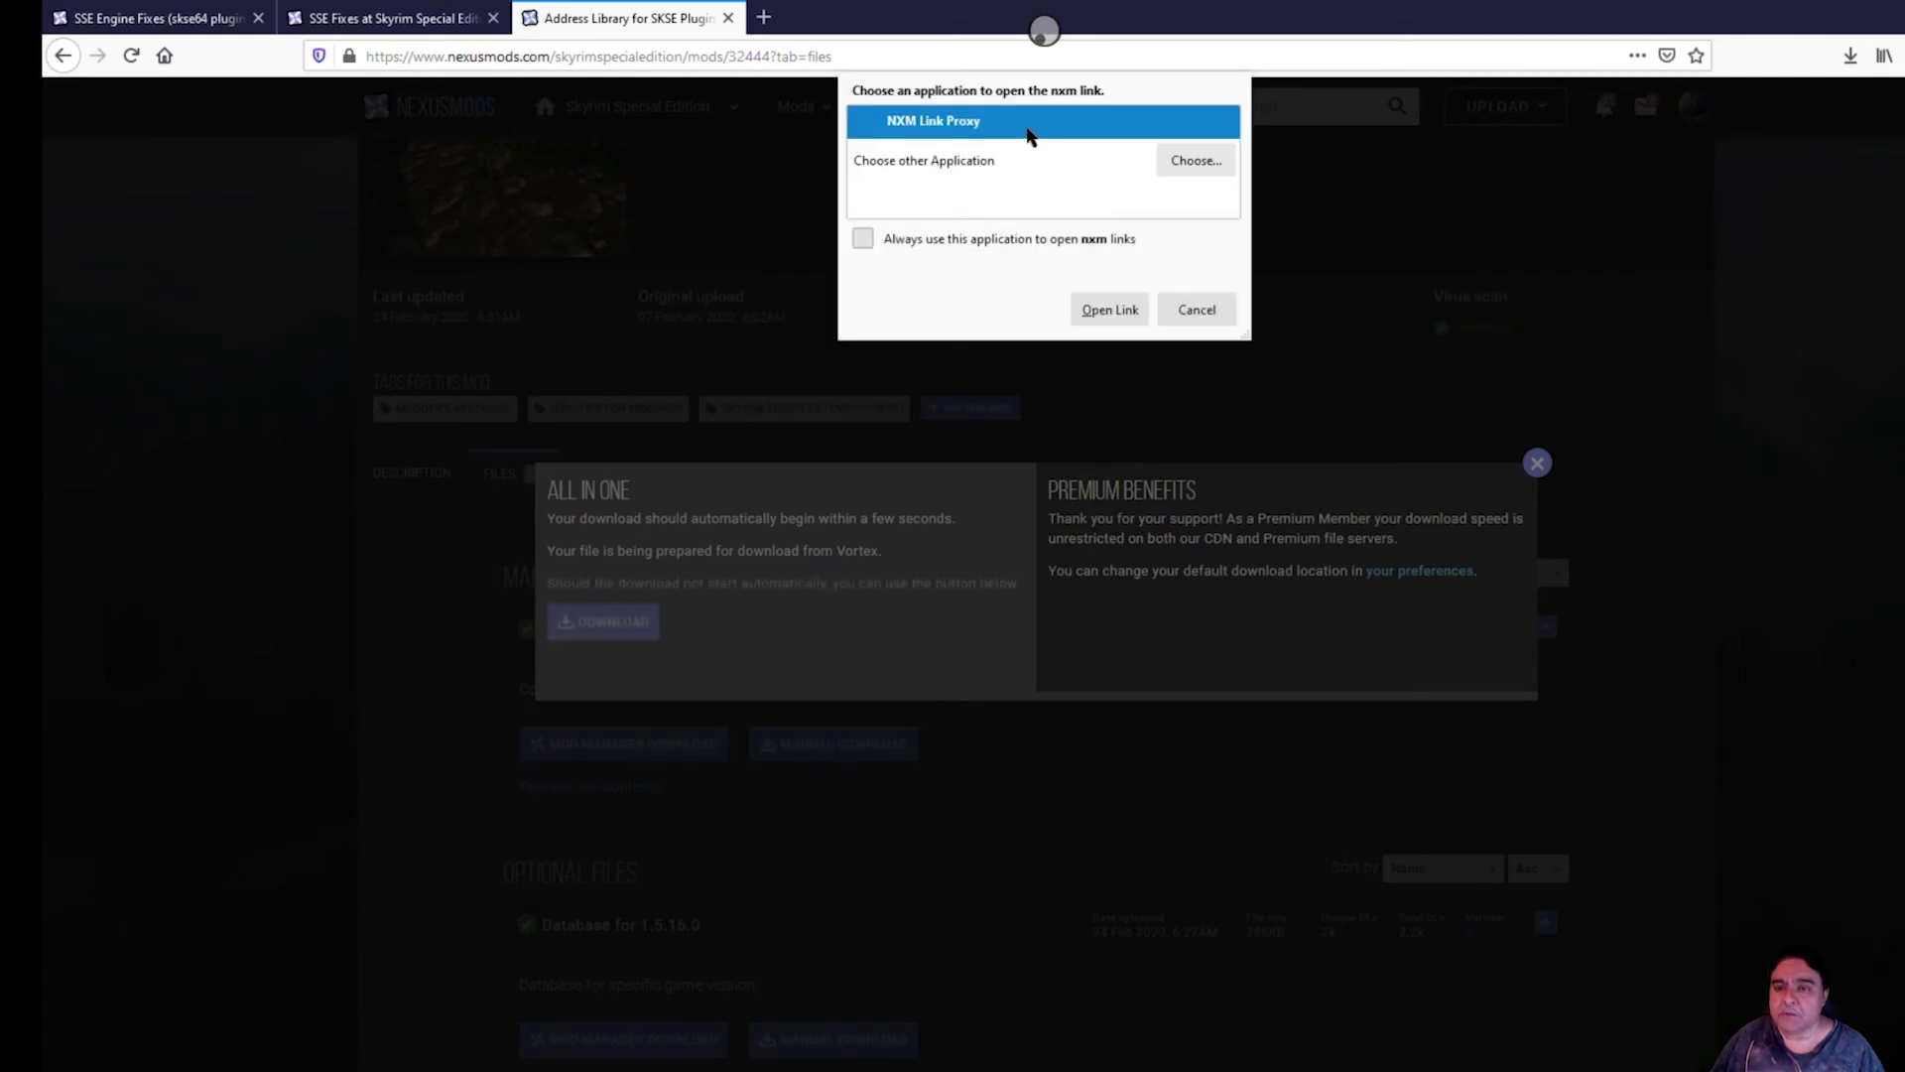
{"action": "double_click", "coordinate": [1029, 136]}
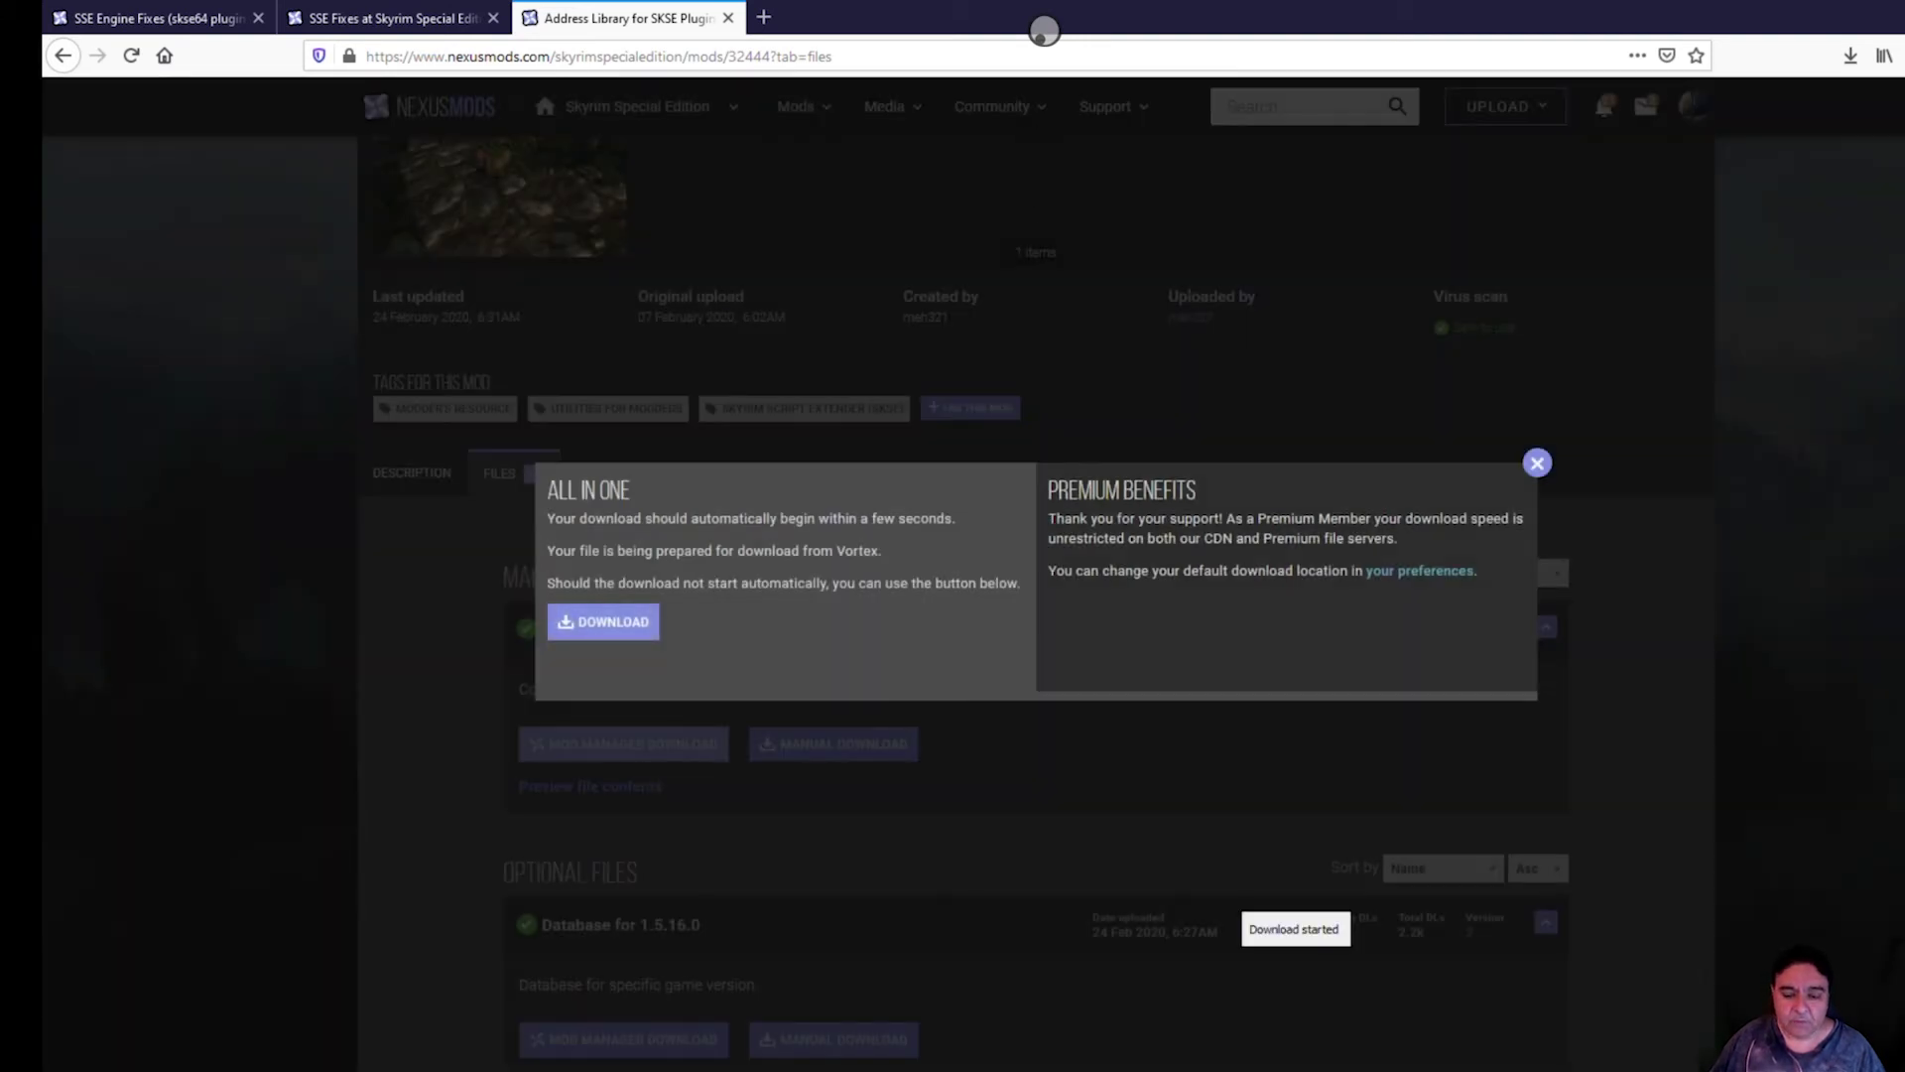
{"action": "left_click", "coordinate": [822, 1067]}
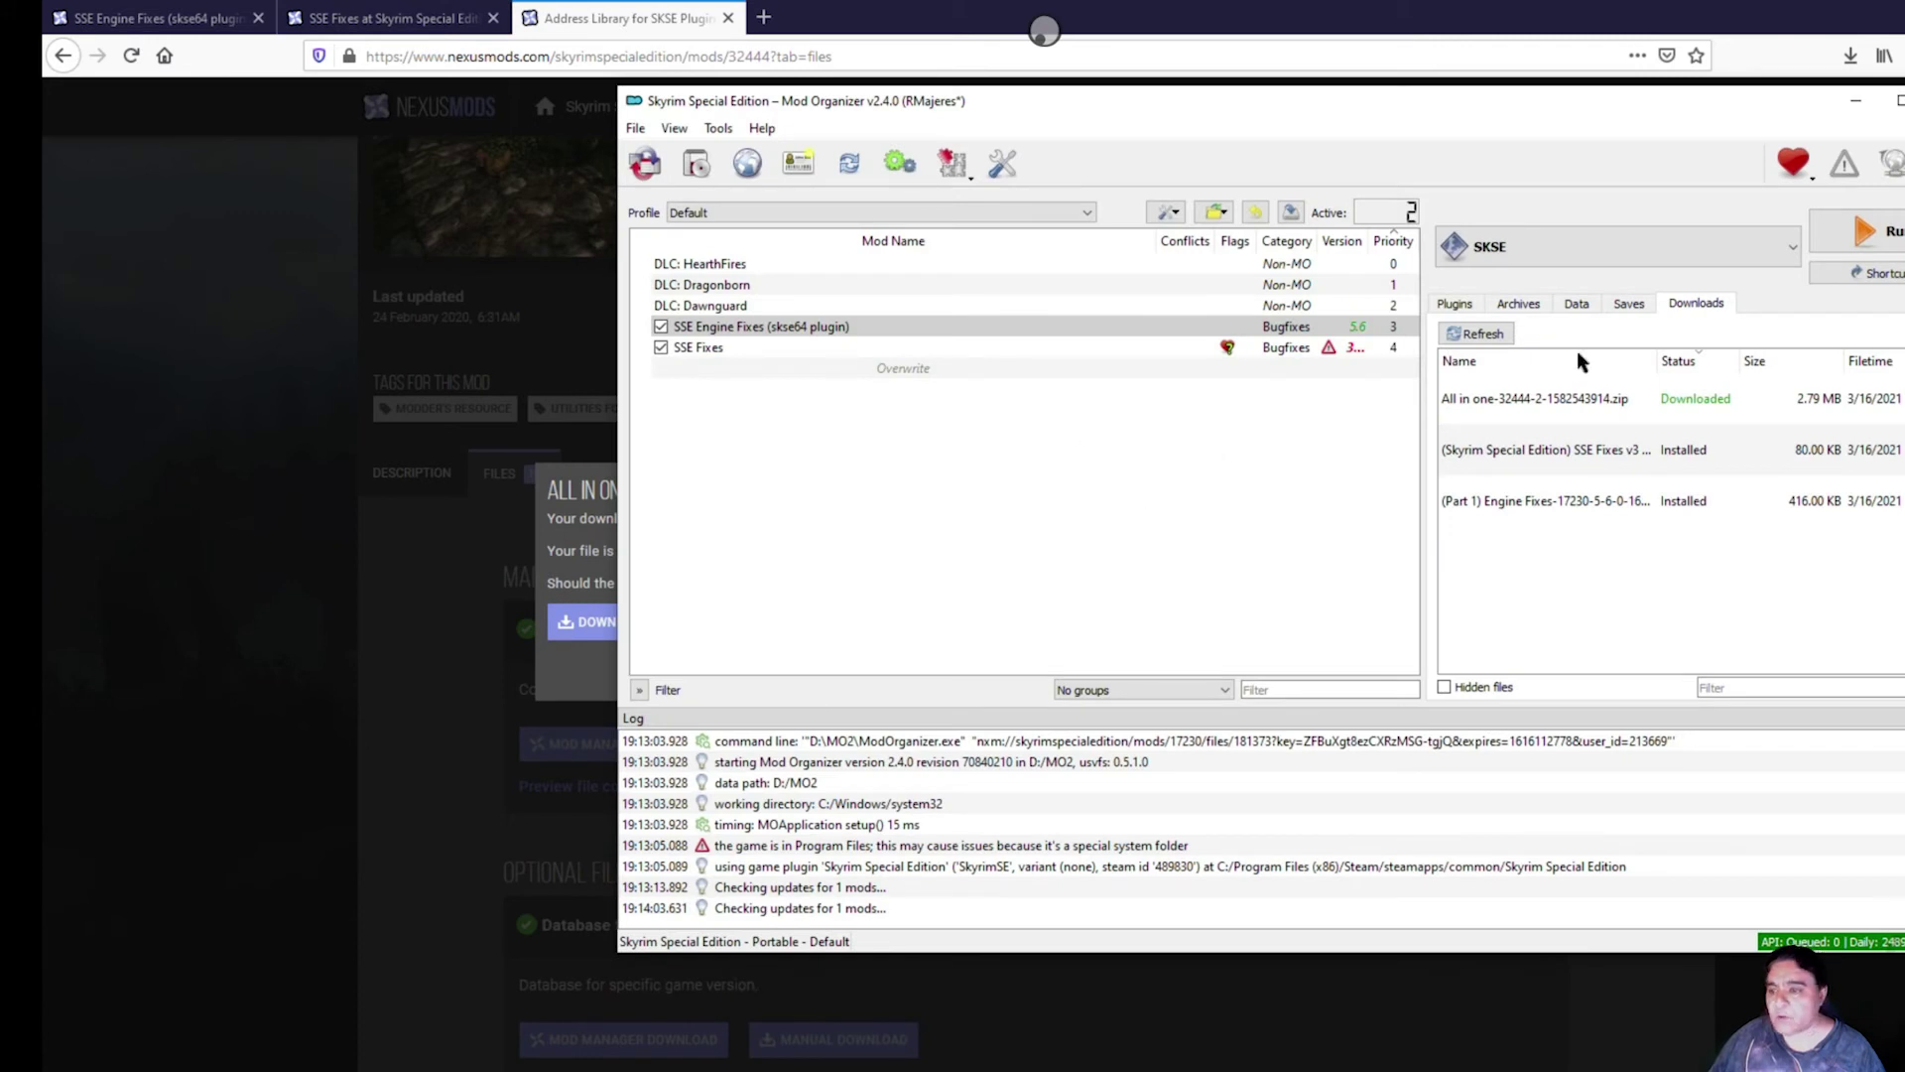
- Install the All in one Address Library archive, enable it at priority 3, and run SKSE
{"action": "double_click", "coordinate": [1570, 397]}
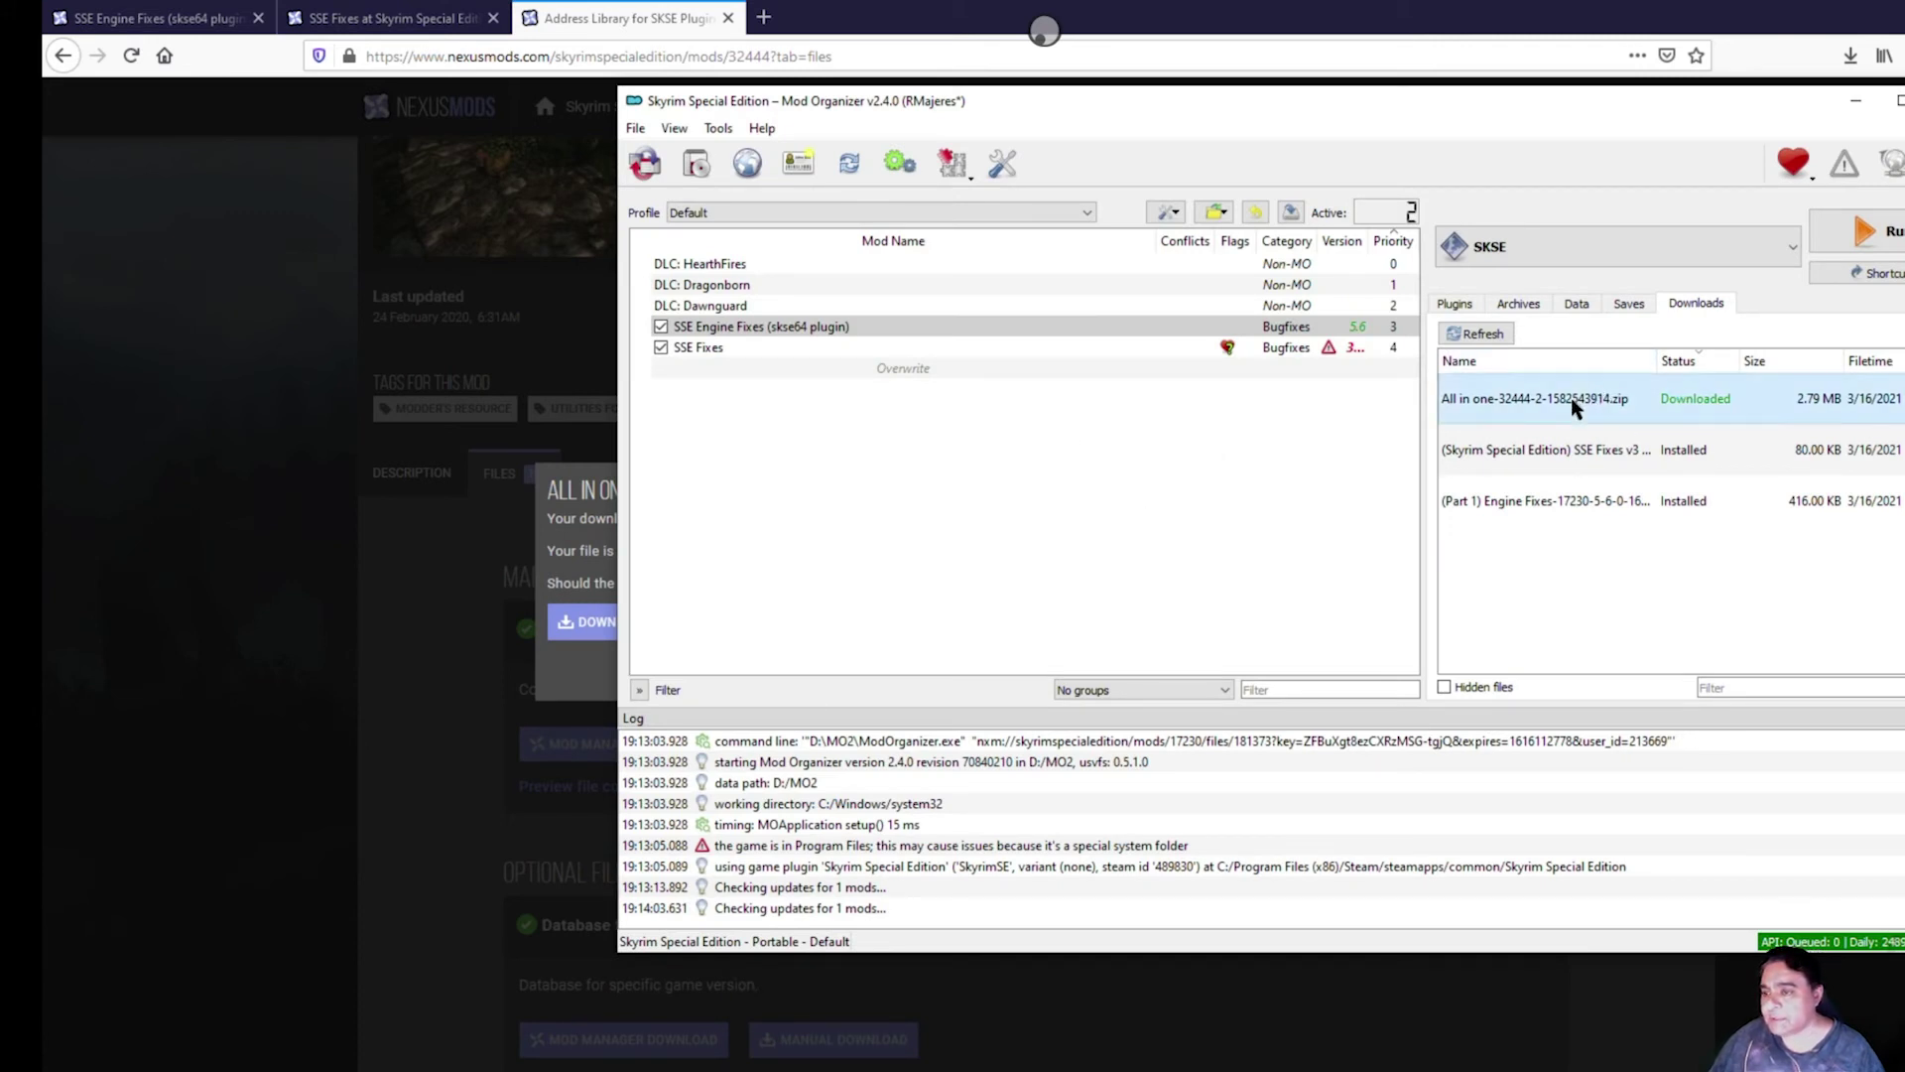
{"action": "left_click", "coordinate": [1370, 552]}
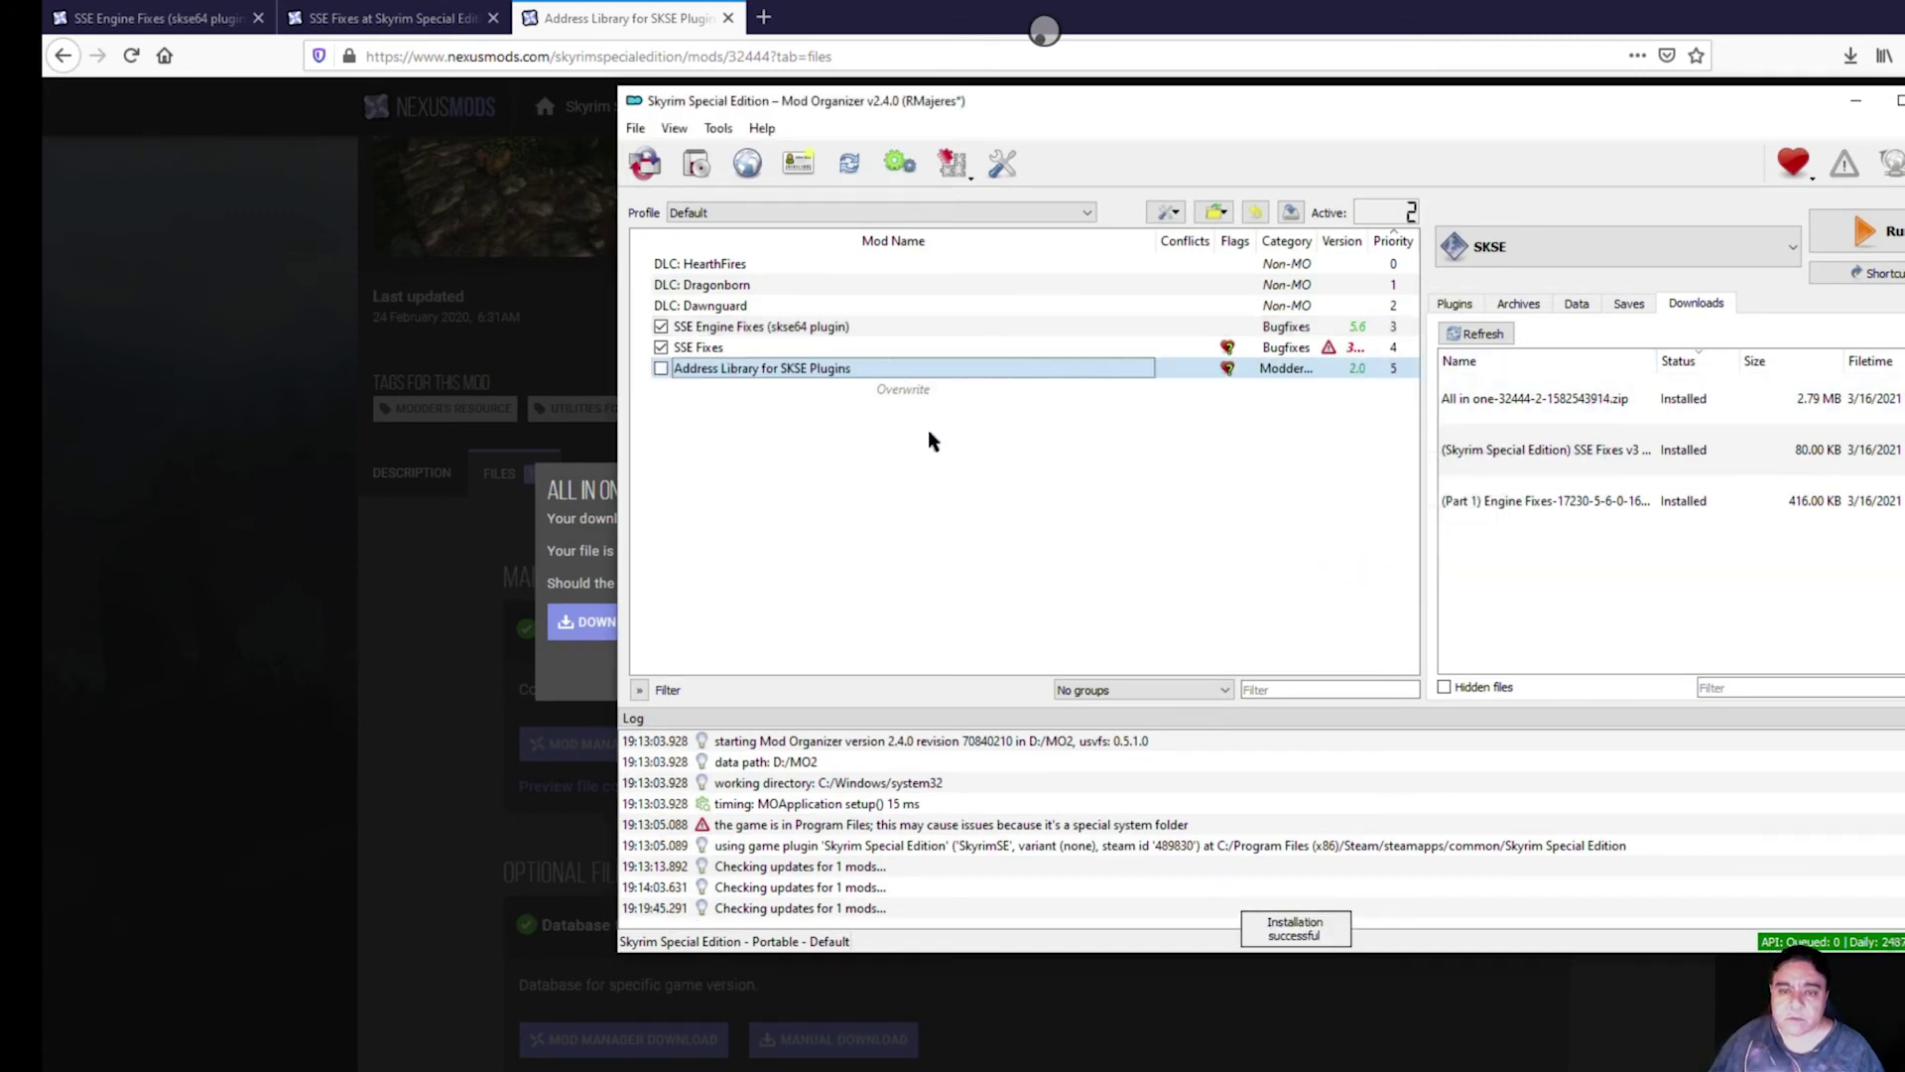
{"action": "left_click", "coordinate": [661, 368]}
{"action": "left_click_drag", "start_coordinate": [723, 371], "coordinate": [732, 327]}
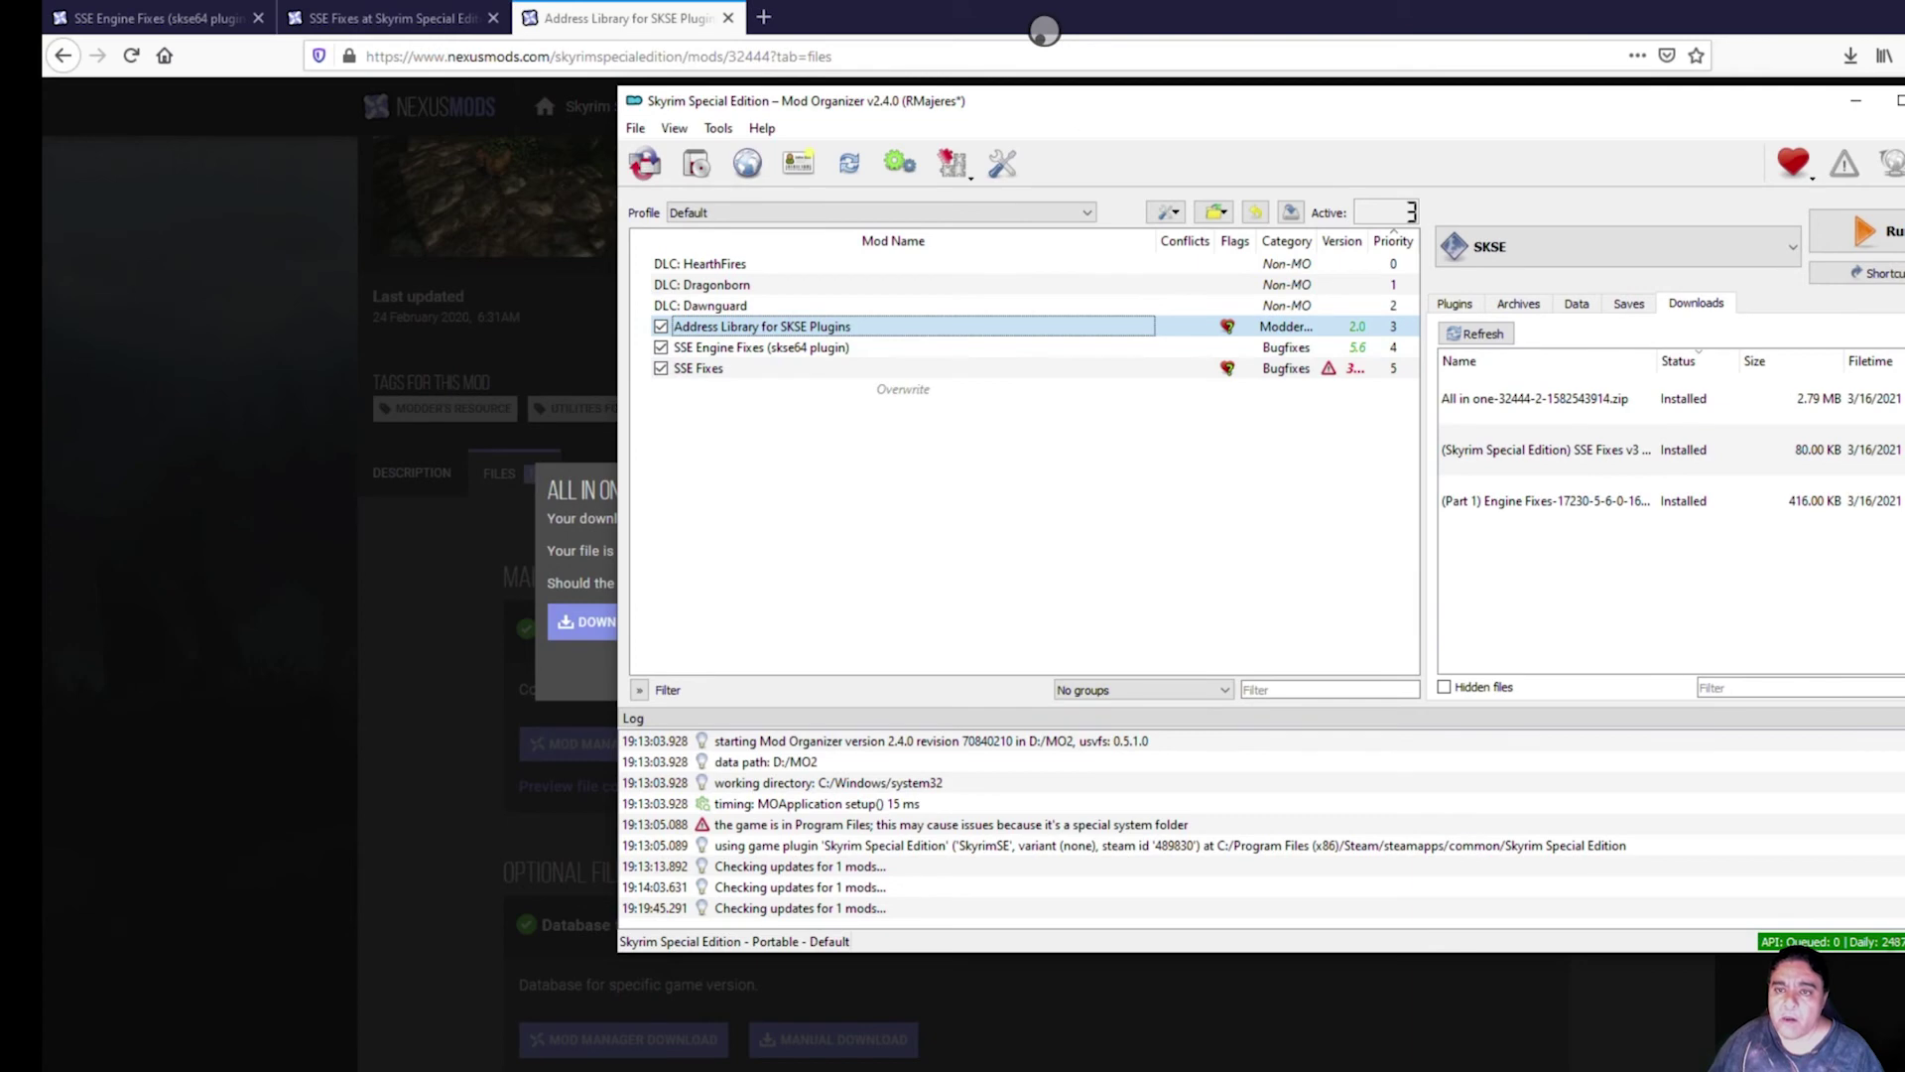
{"action": "left_click_drag", "start_coordinate": [1086, 102], "coordinate": [787, 132]}
{"action": "left_click", "coordinate": [1564, 262]}
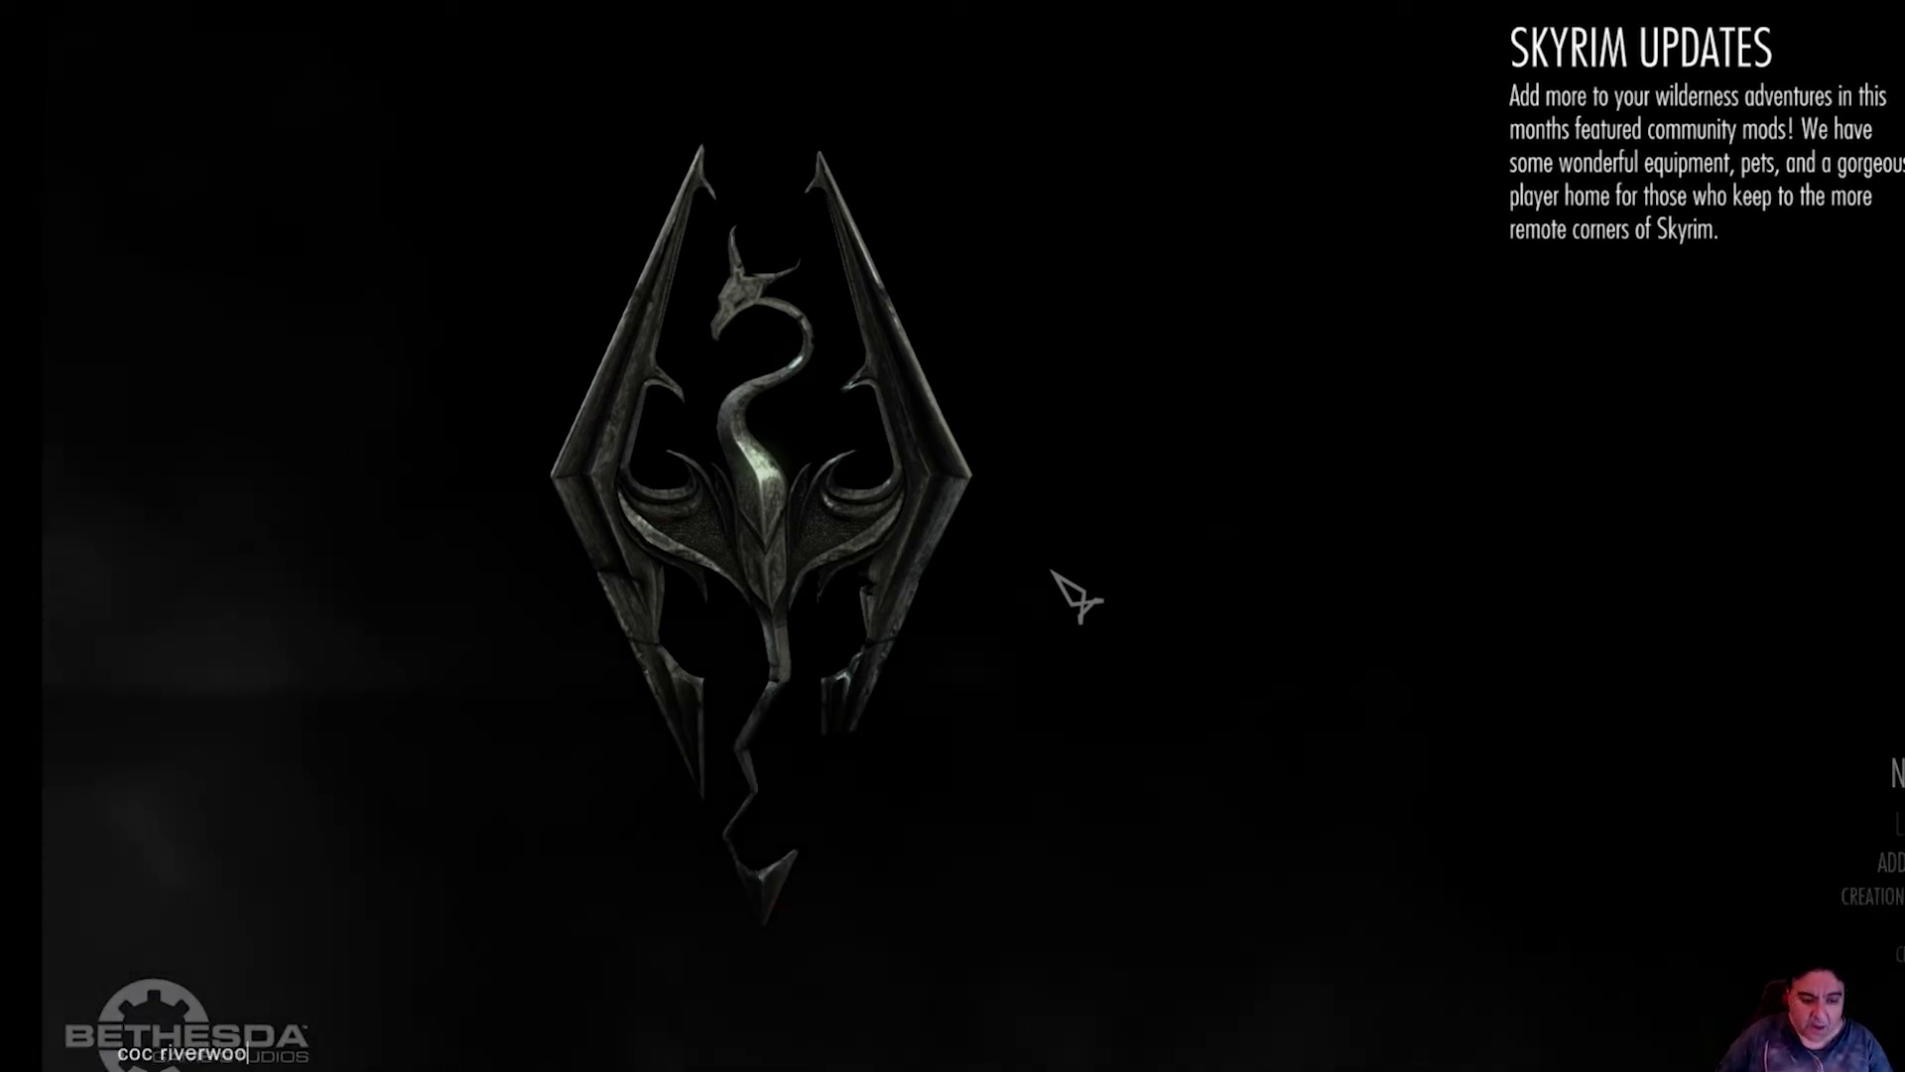
- Enter the coc riverwood console command to load into Riverwood
{"action": "key", "text": "Return"}
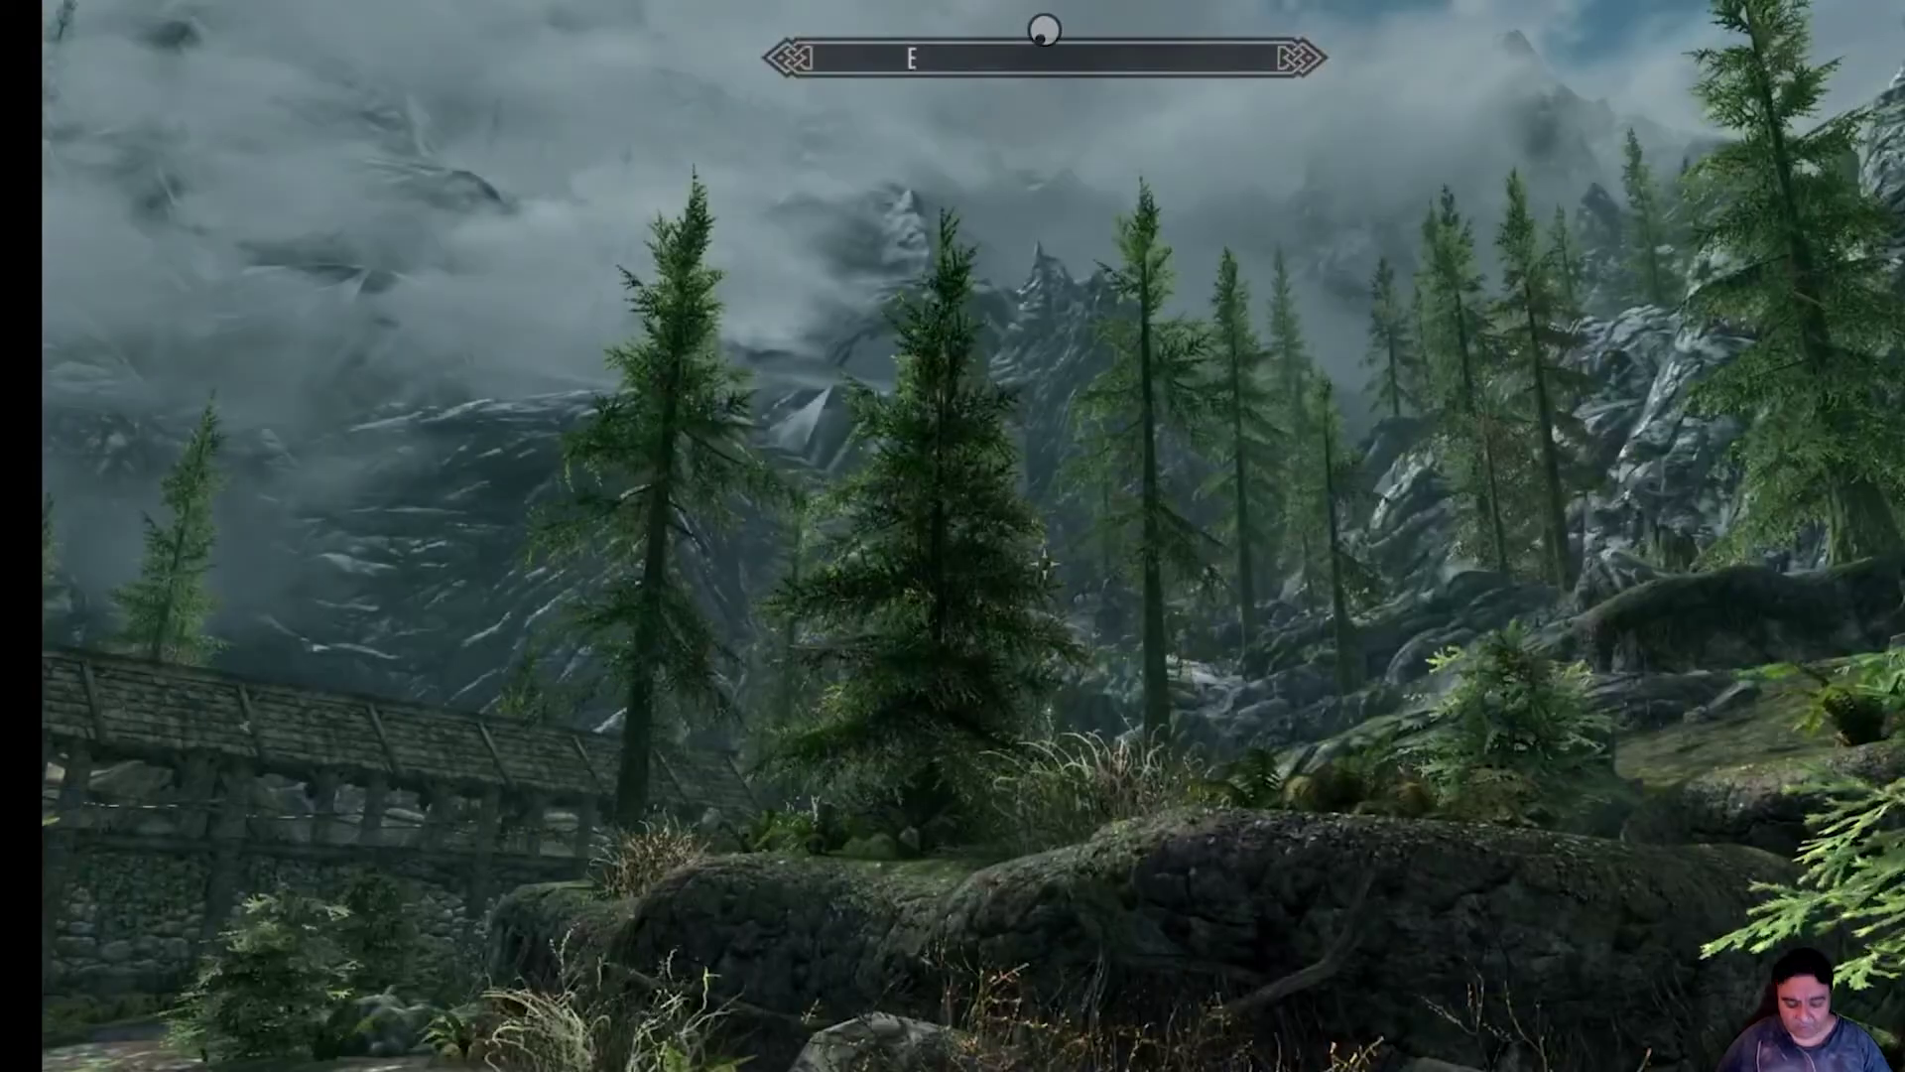
- Walk around Riverwood in third person and browse the inventory and magic menus
{"action": "left_click", "coordinate": [1044, 563]}
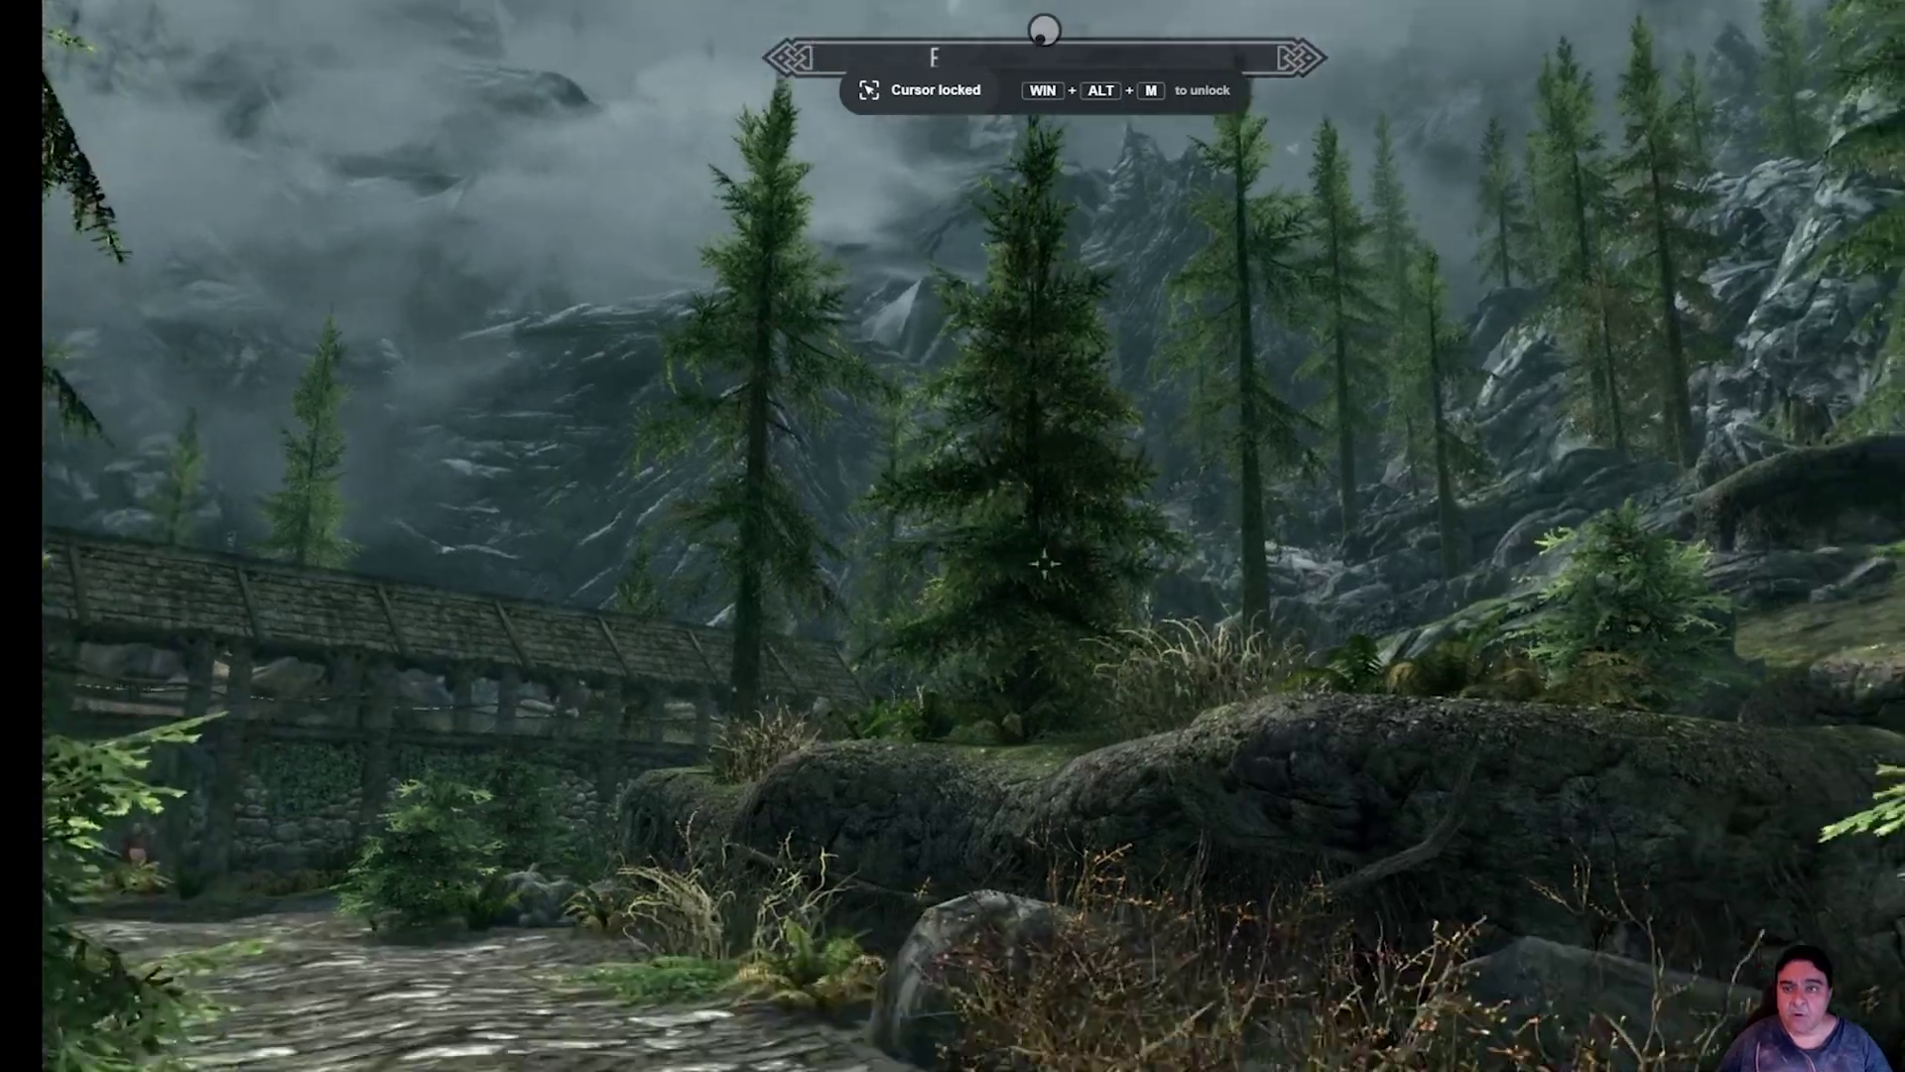
{"action": "key", "text": "f"}
{"action": "key", "text": "w"}
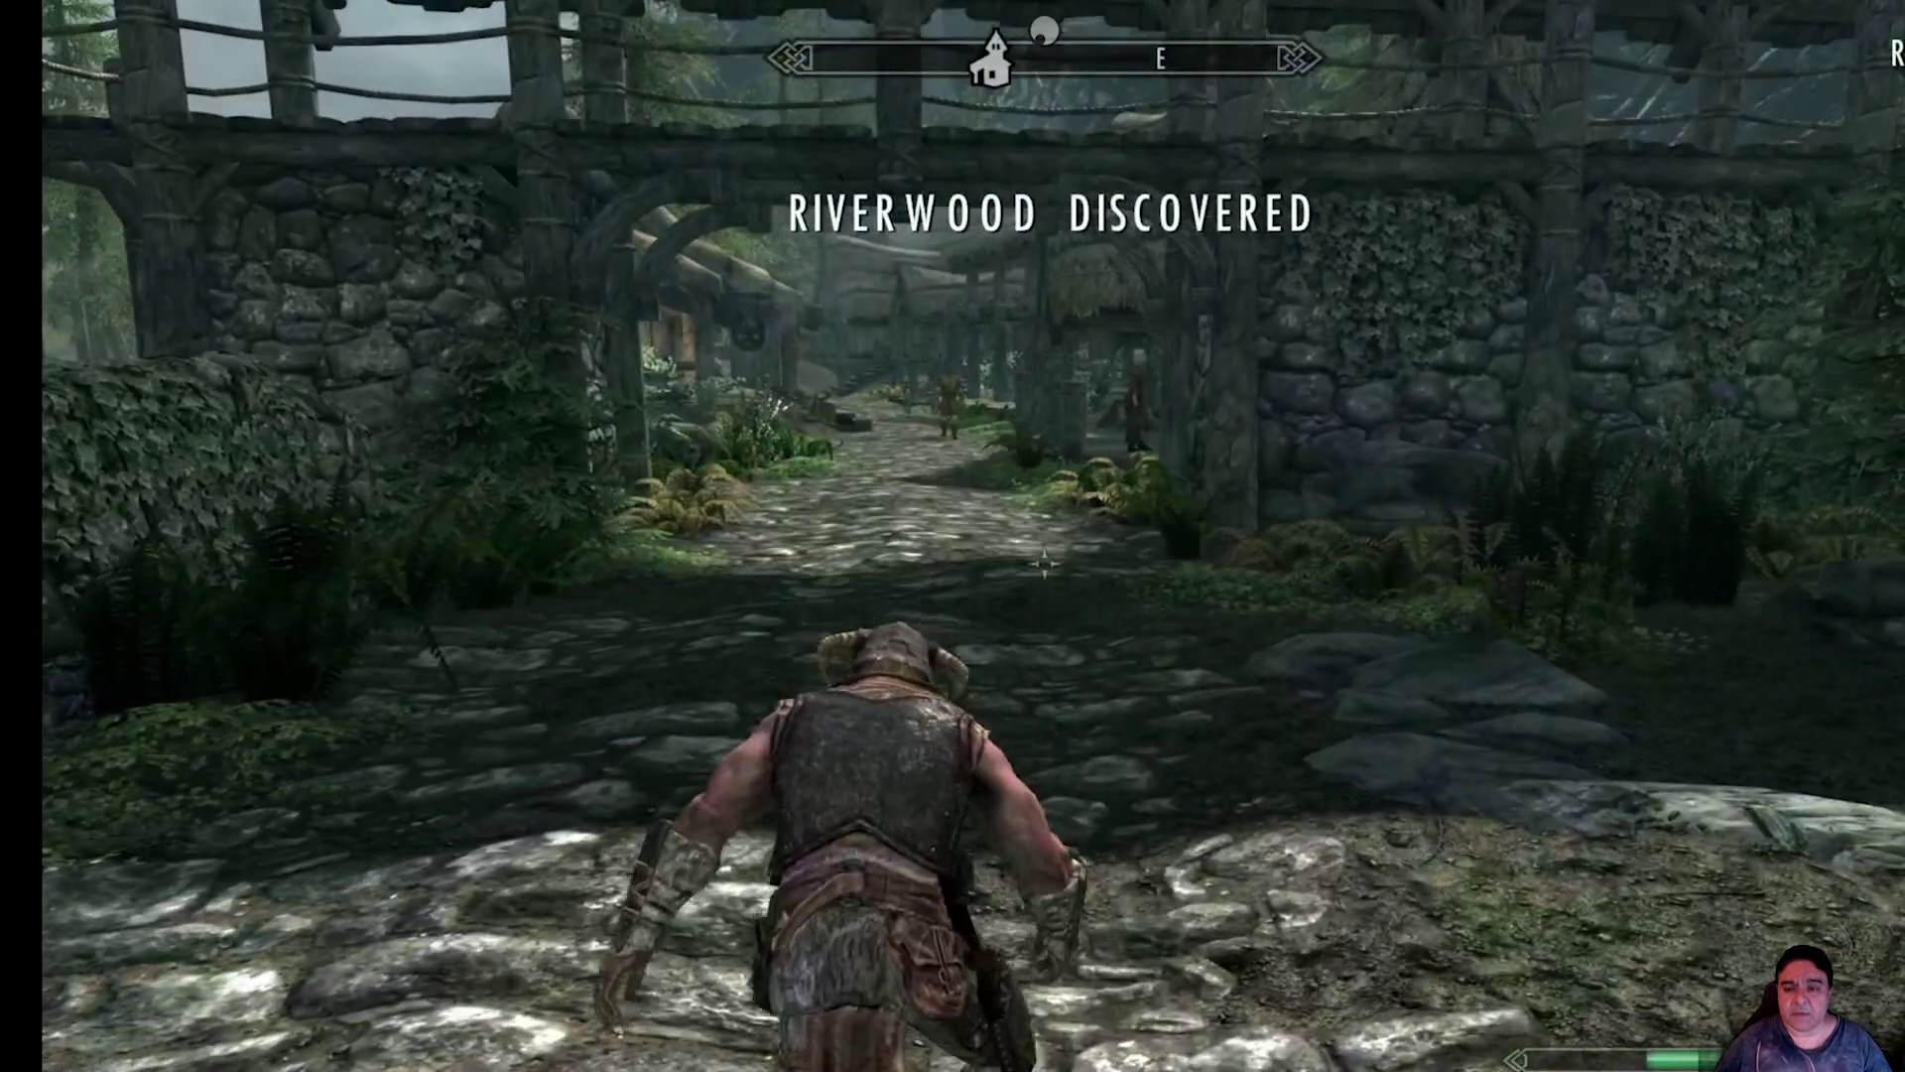
{"action": "key", "text": "Tab"}
{"action": "left_click", "coordinate": [1300, 554]}
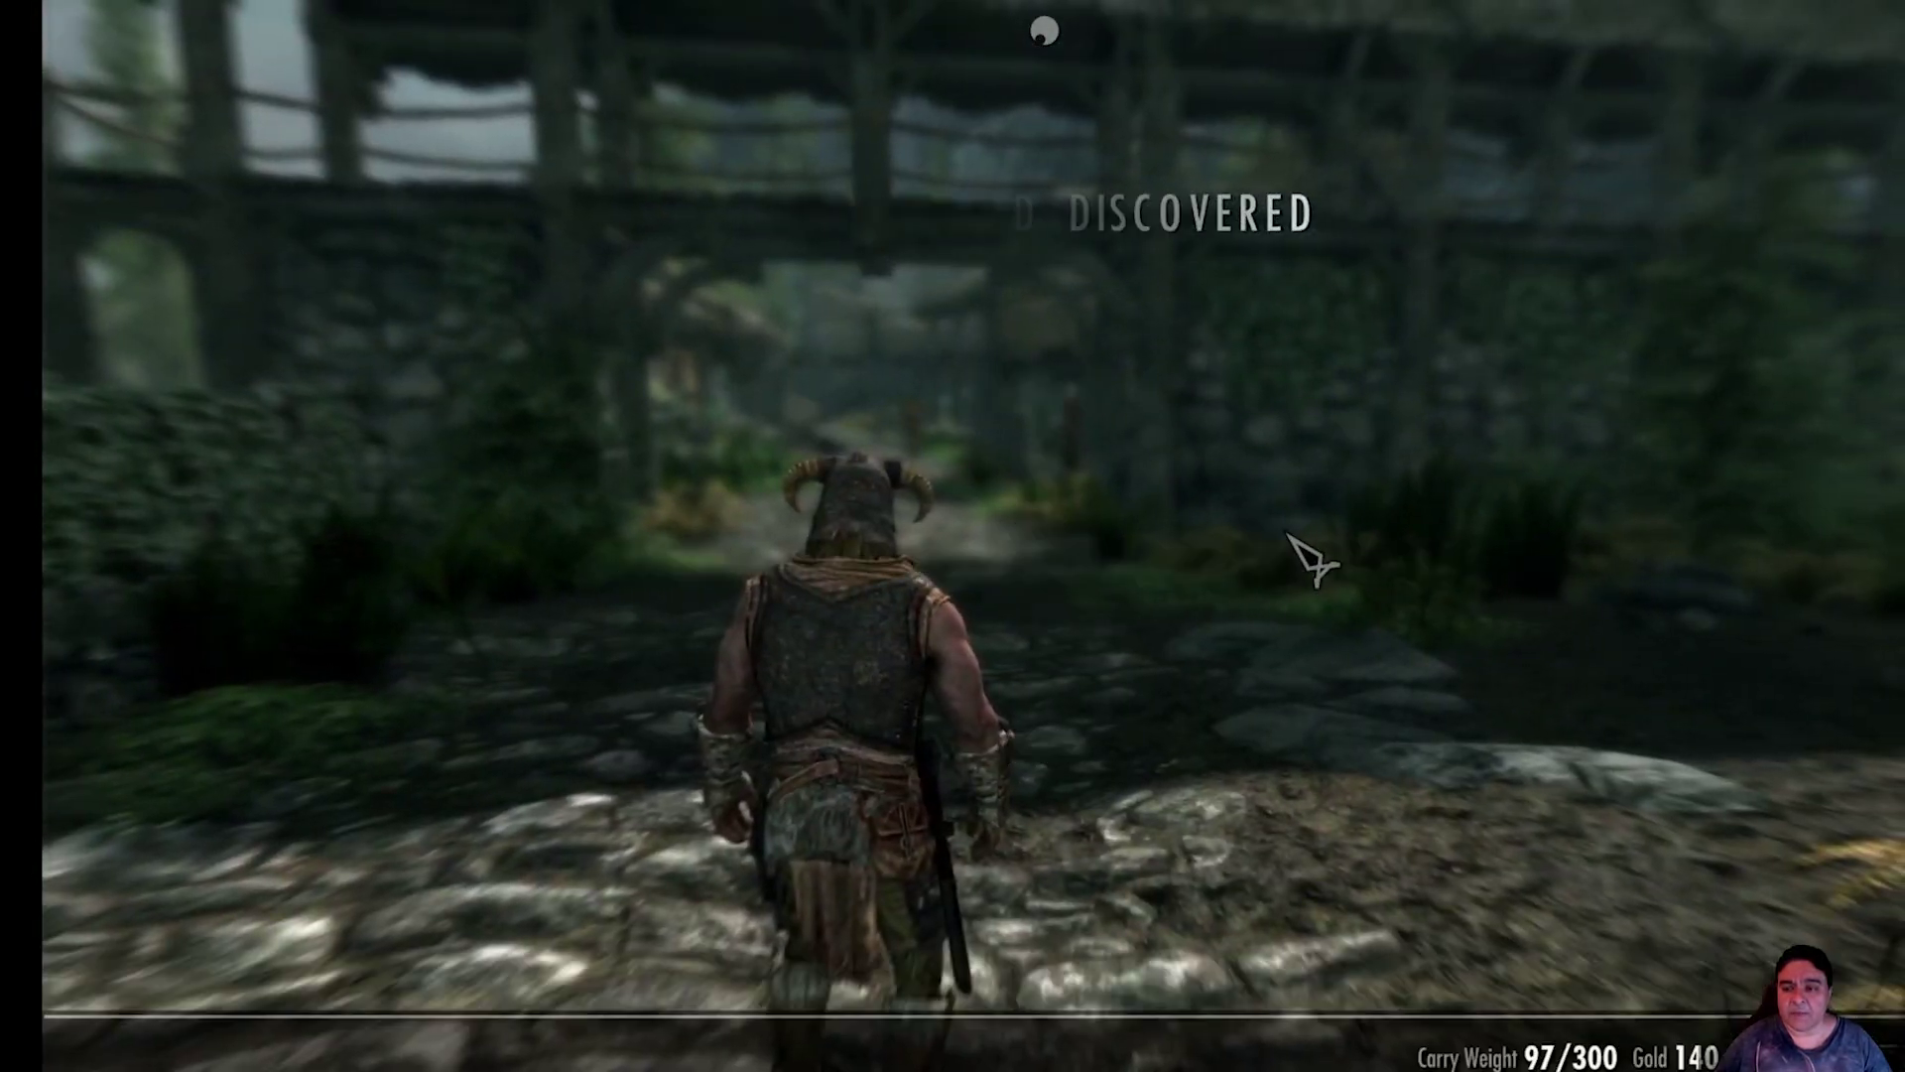
{"action": "key", "text": "Tab"}
{"action": "key", "text": "Tab"}
{"action": "left_click", "coordinate": [829, 544]}
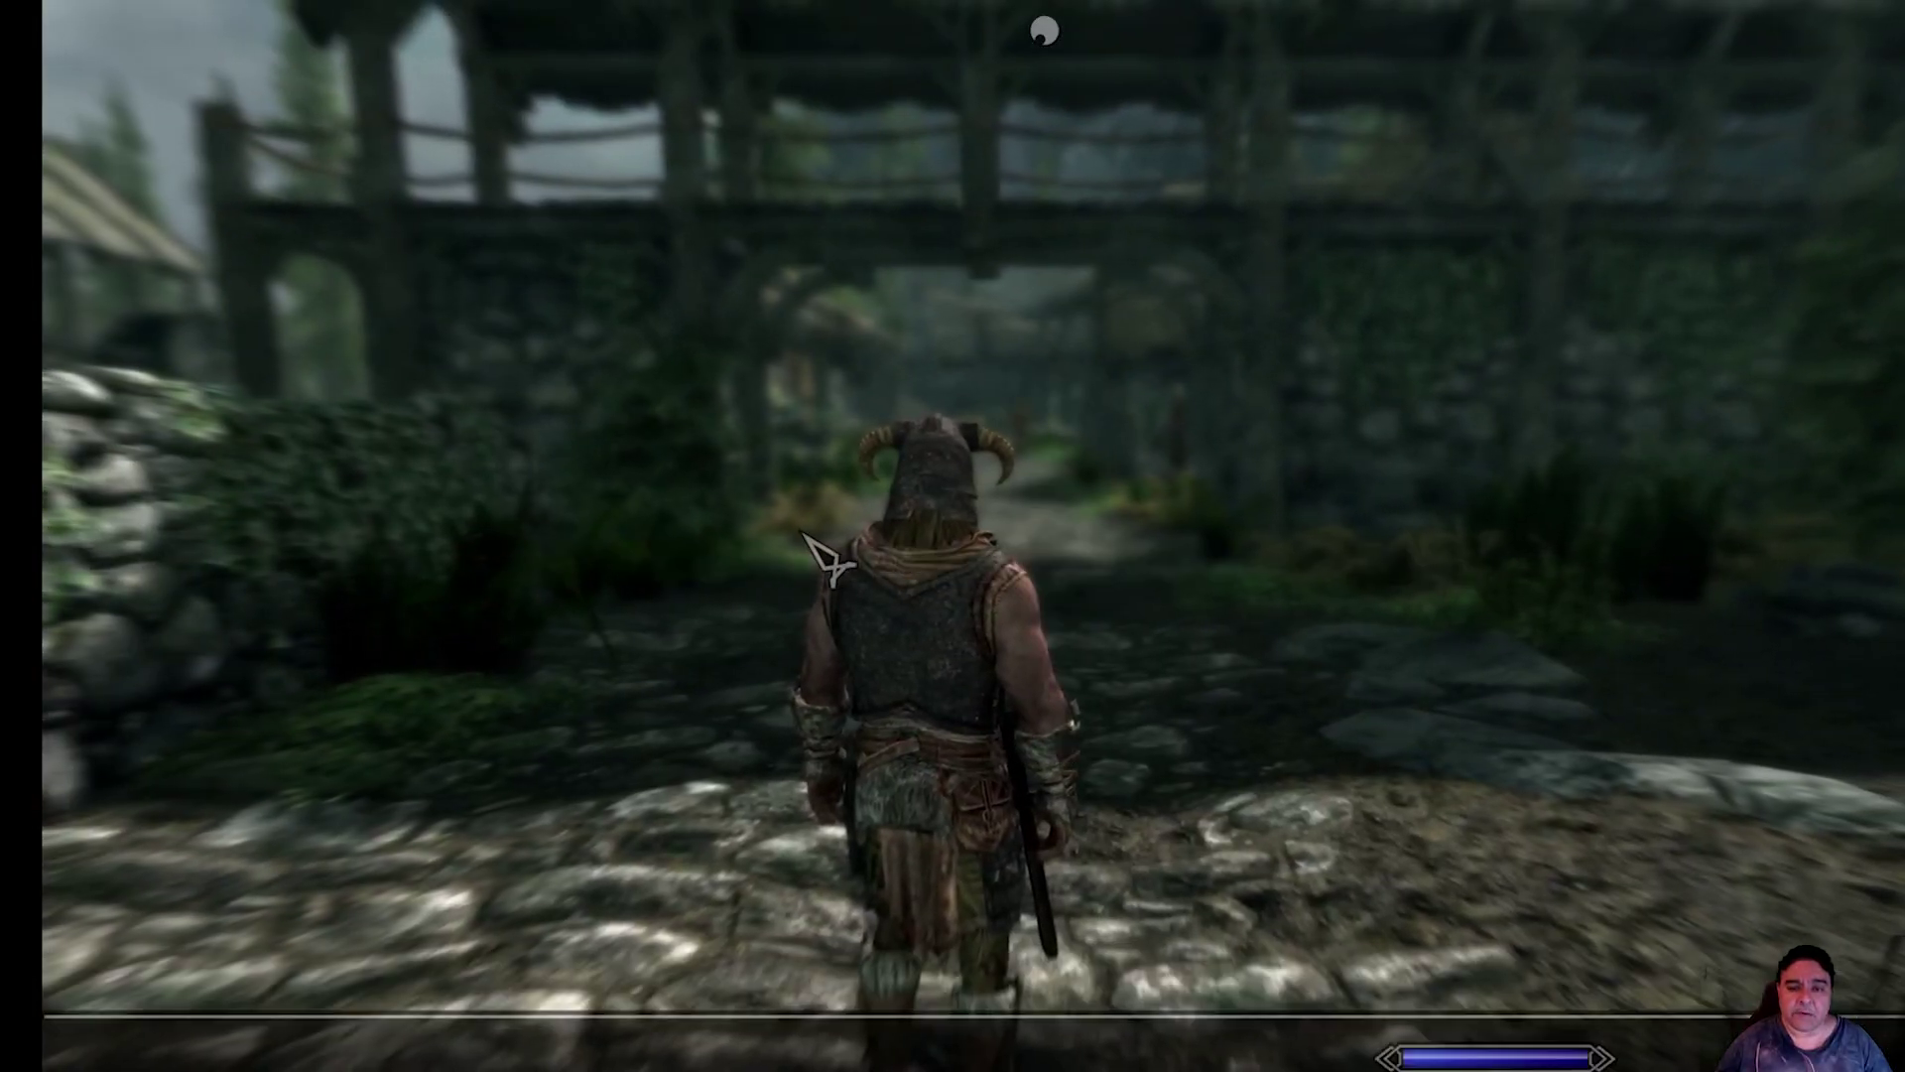
{"action": "key", "text": "w"}
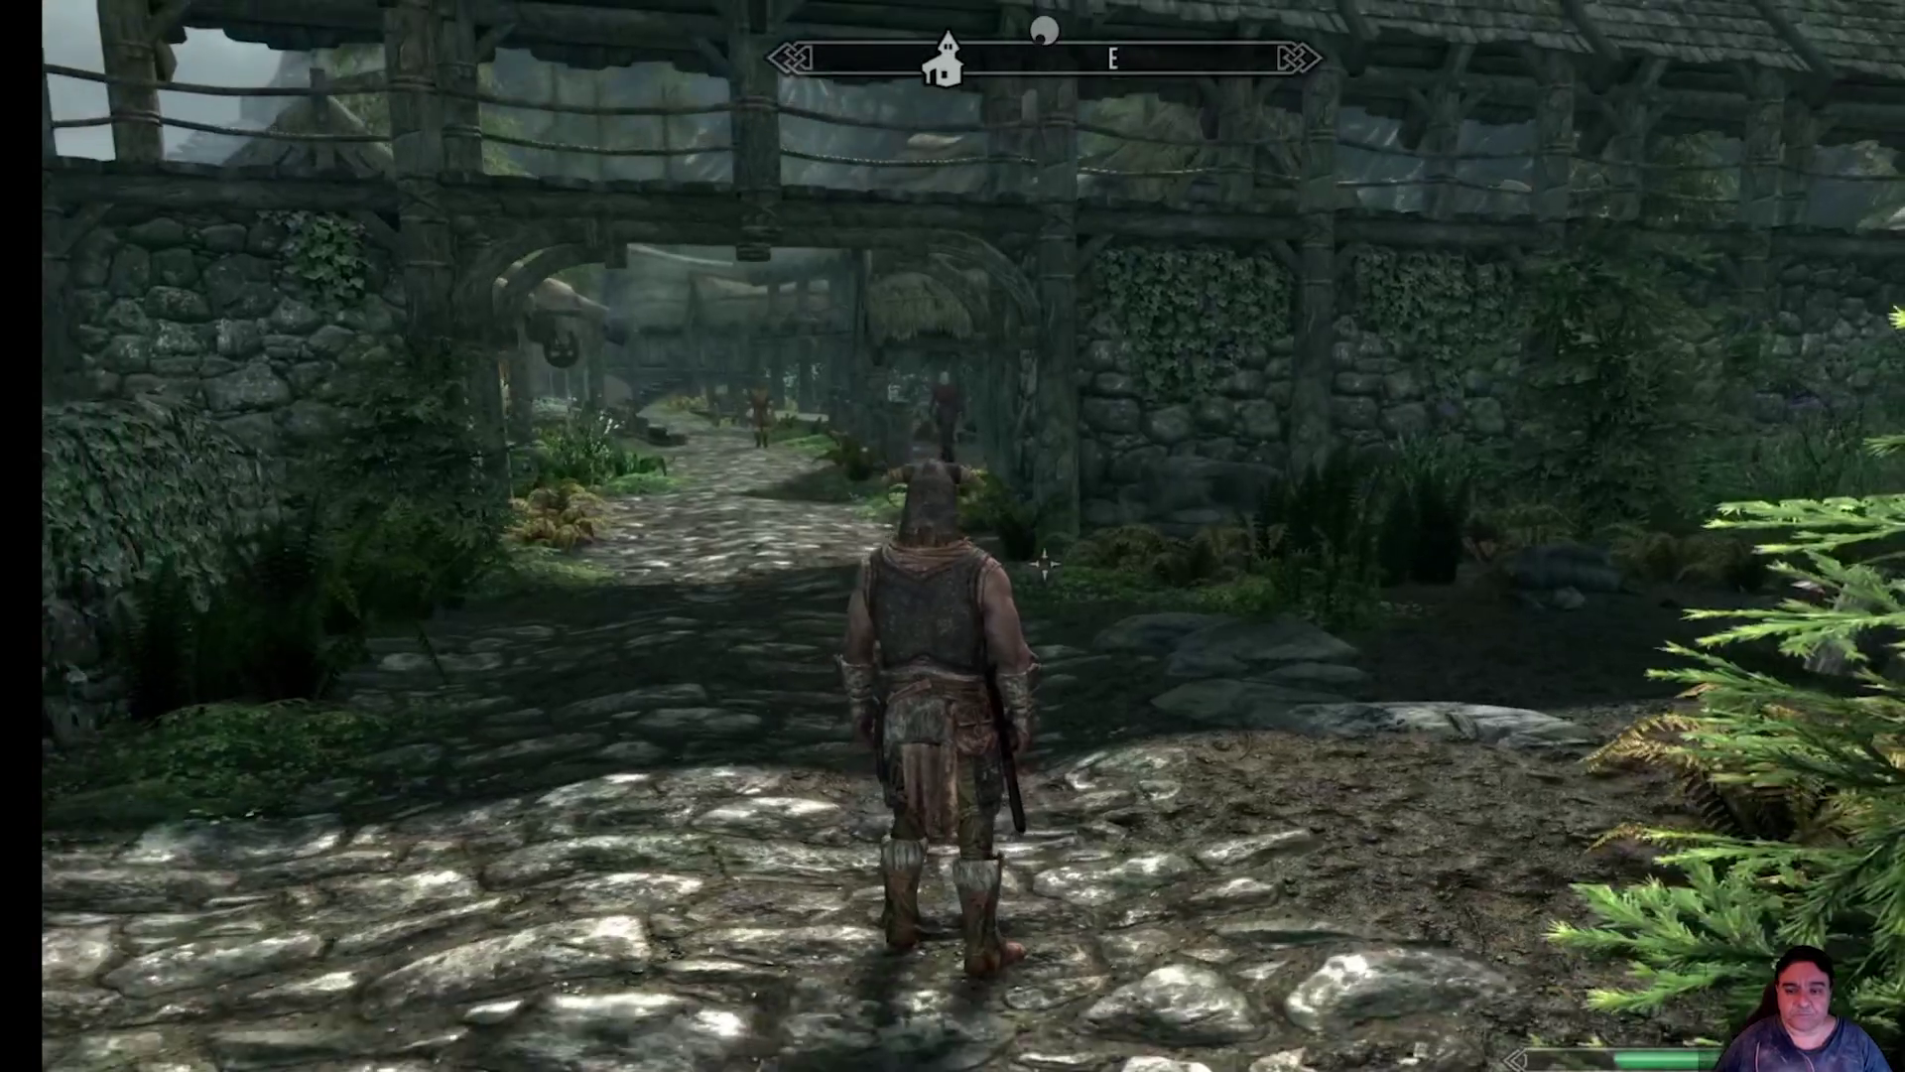
- Check the quest journal, then choose Quit to Desktop from the system menu
{"action": "key", "text": "j"}
{"action": "key", "text": "Tab"}
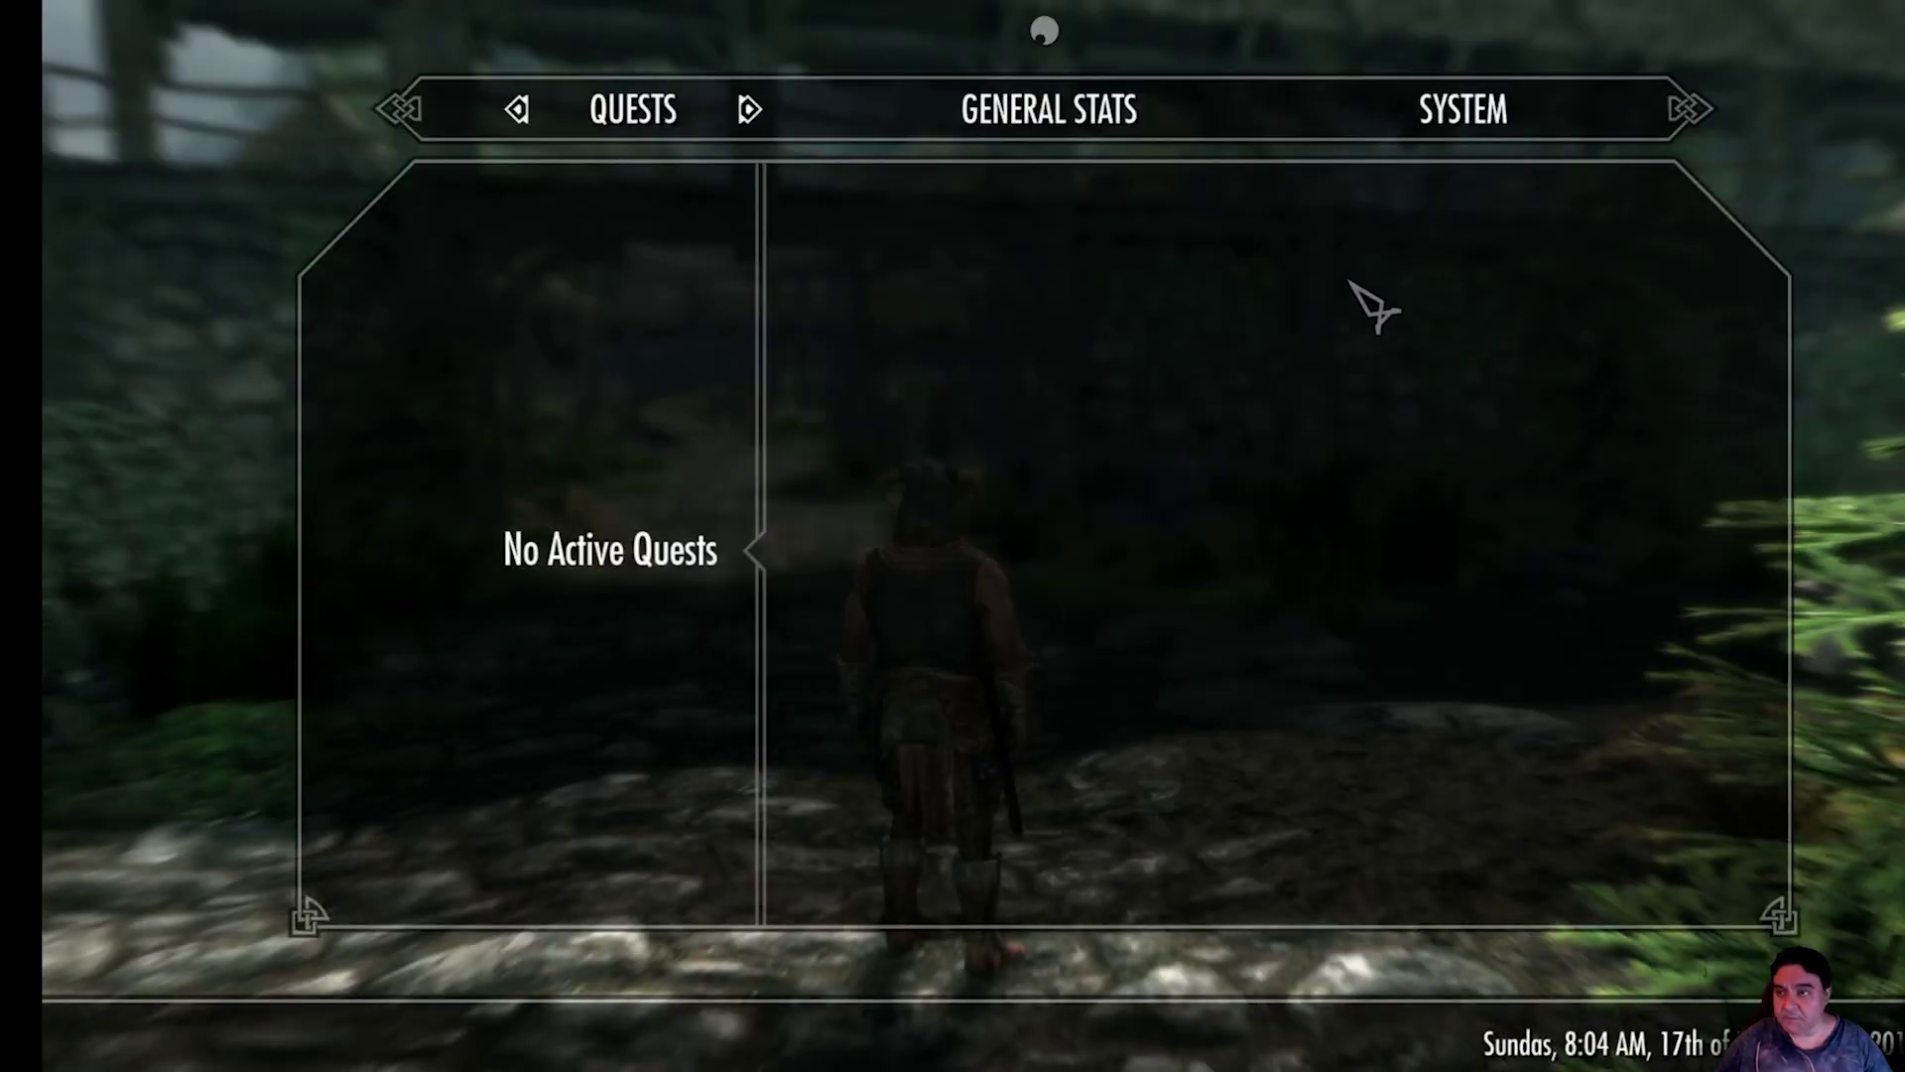
{"action": "left_click", "coordinate": [1469, 117]}
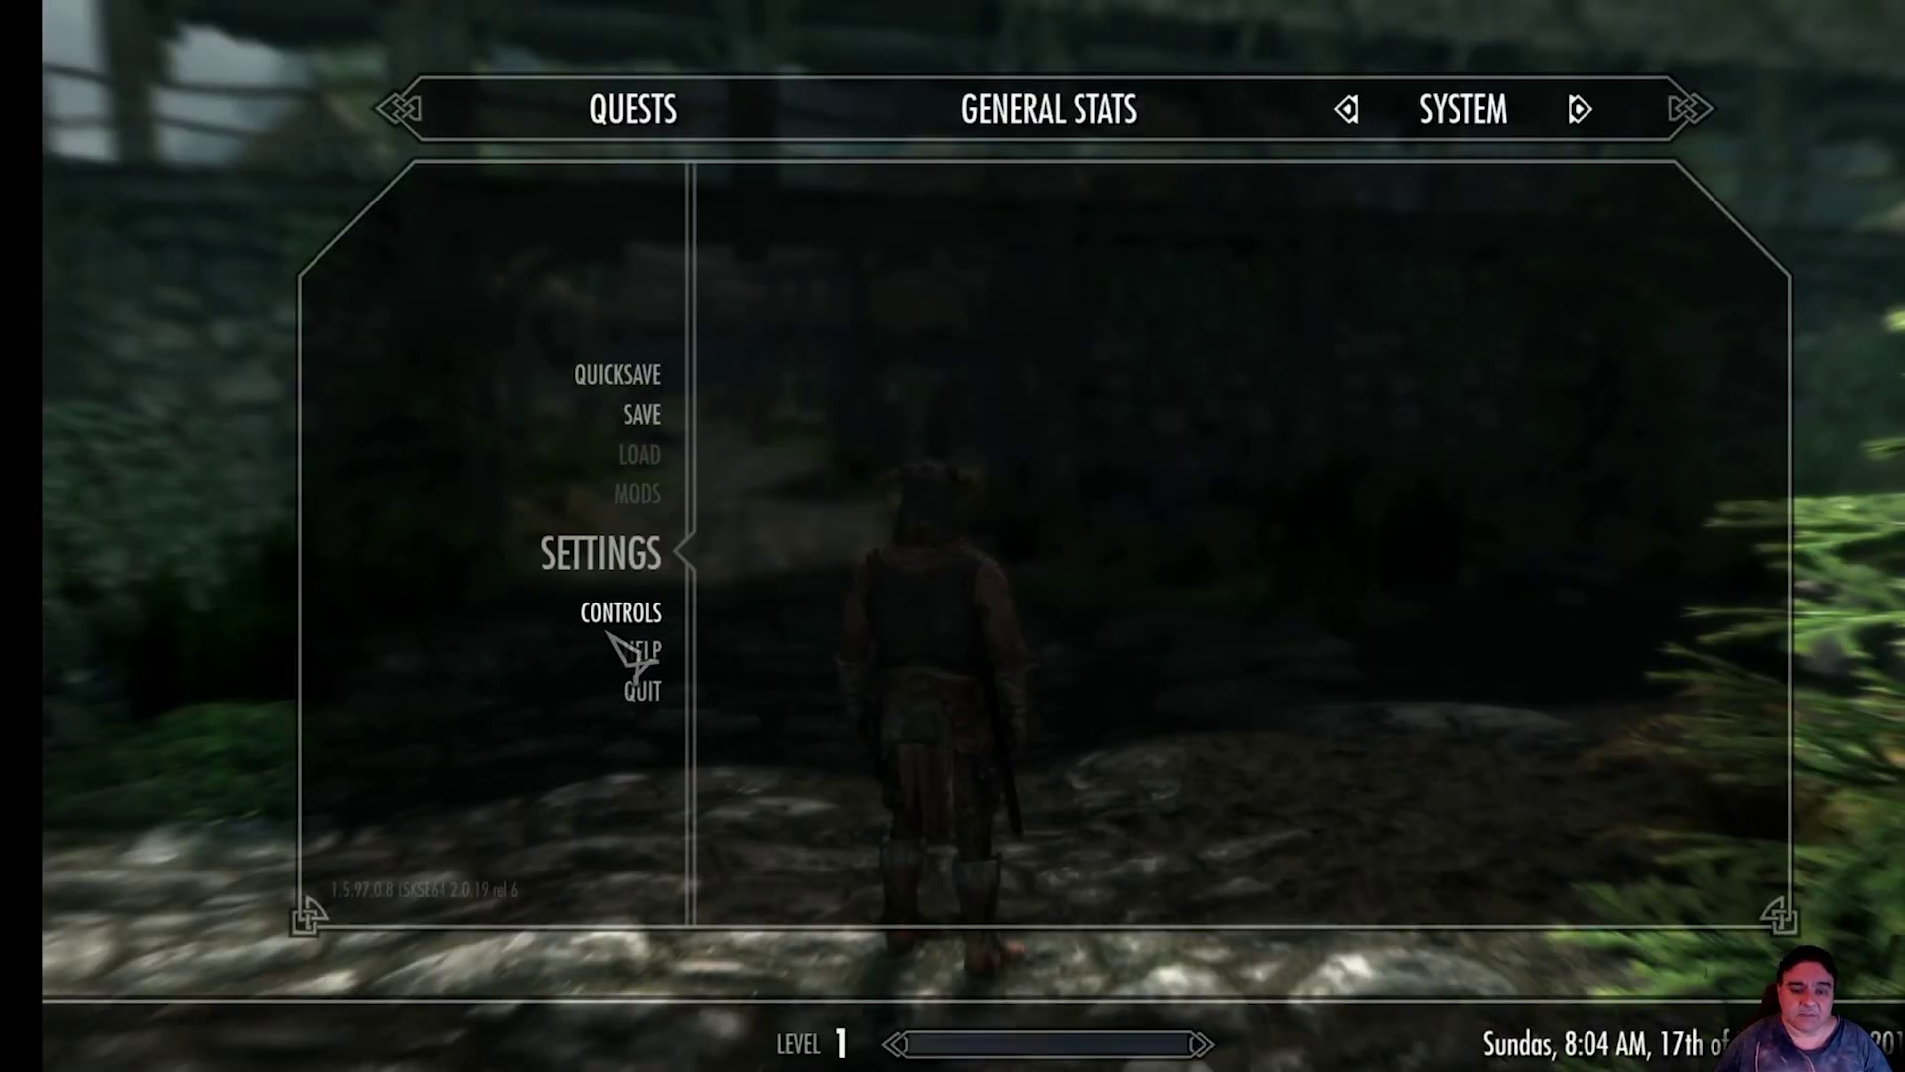
{"action": "left_click", "coordinate": [657, 562]}
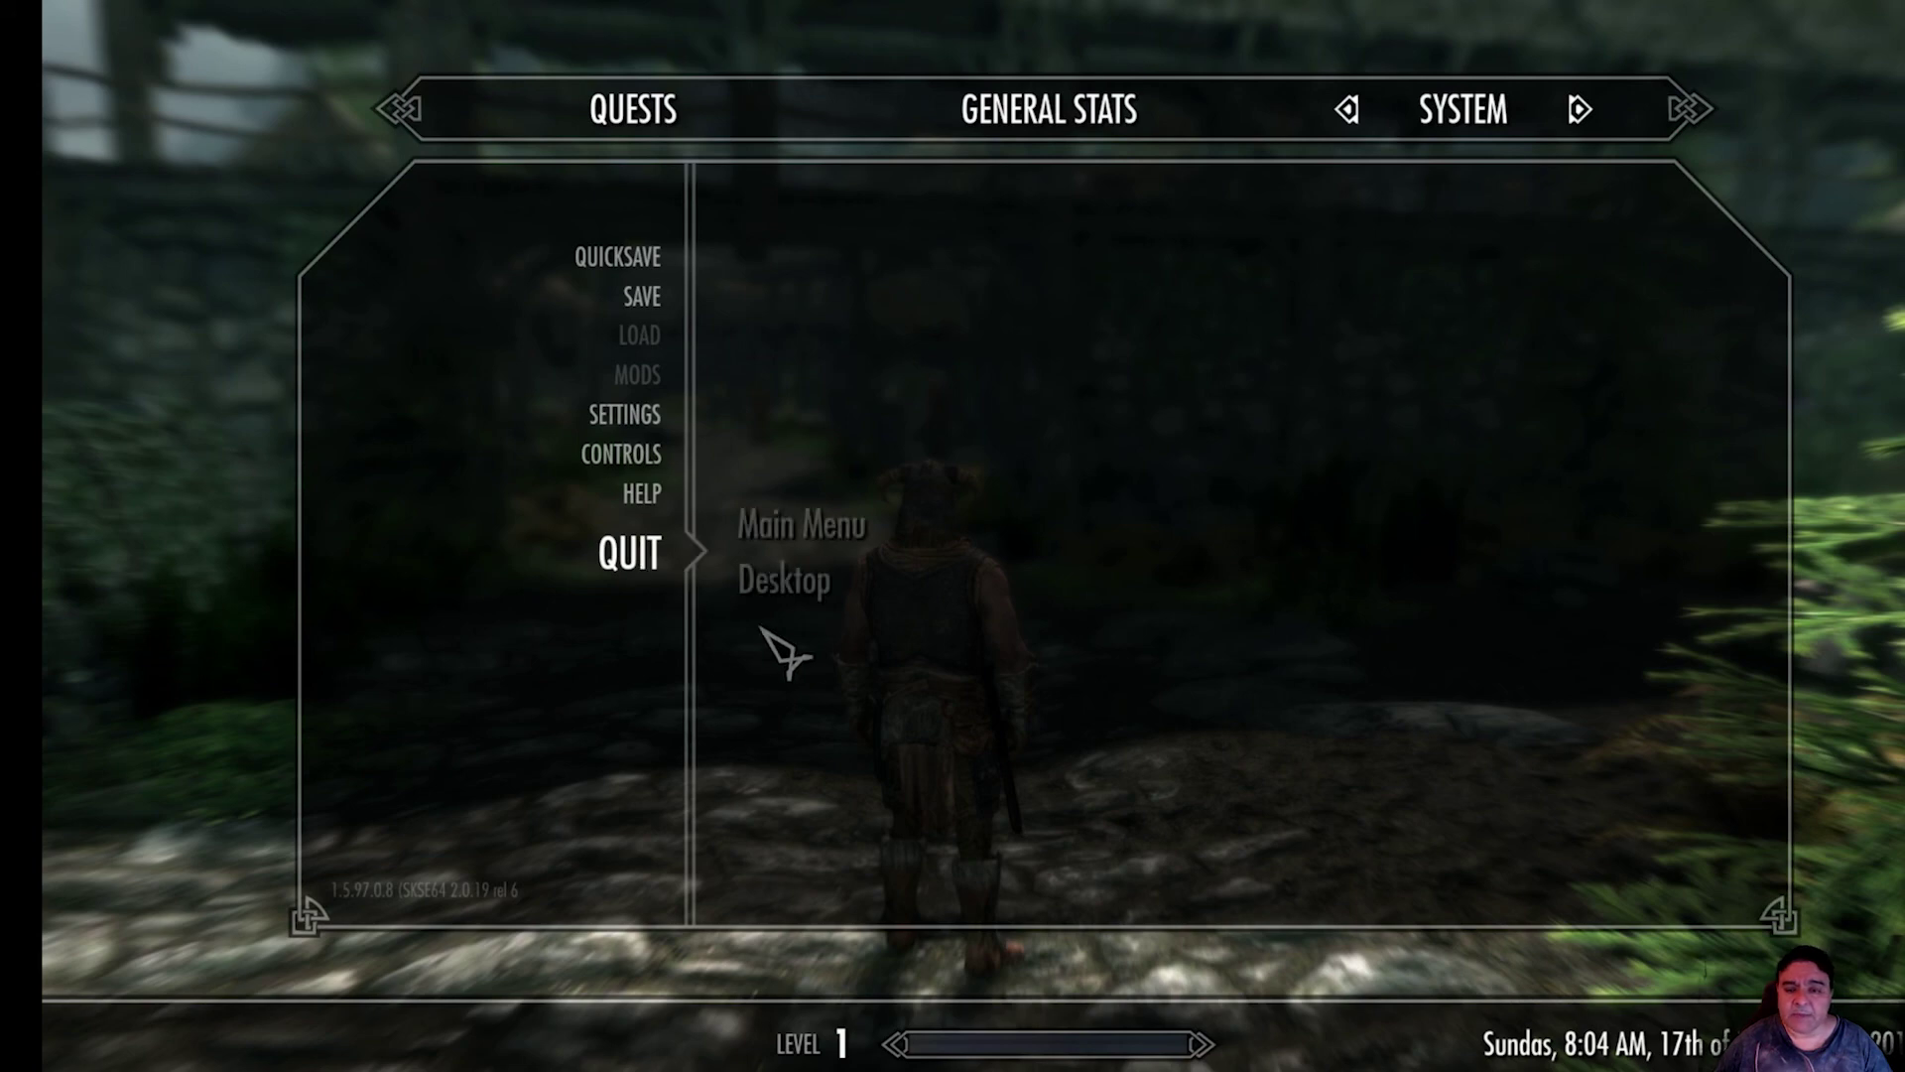
{"action": "left_click", "coordinate": [806, 594]}
- Confirm with Yes to close Skyrim and return to the desktop
{"action": "left_click", "coordinate": [1141, 881]}
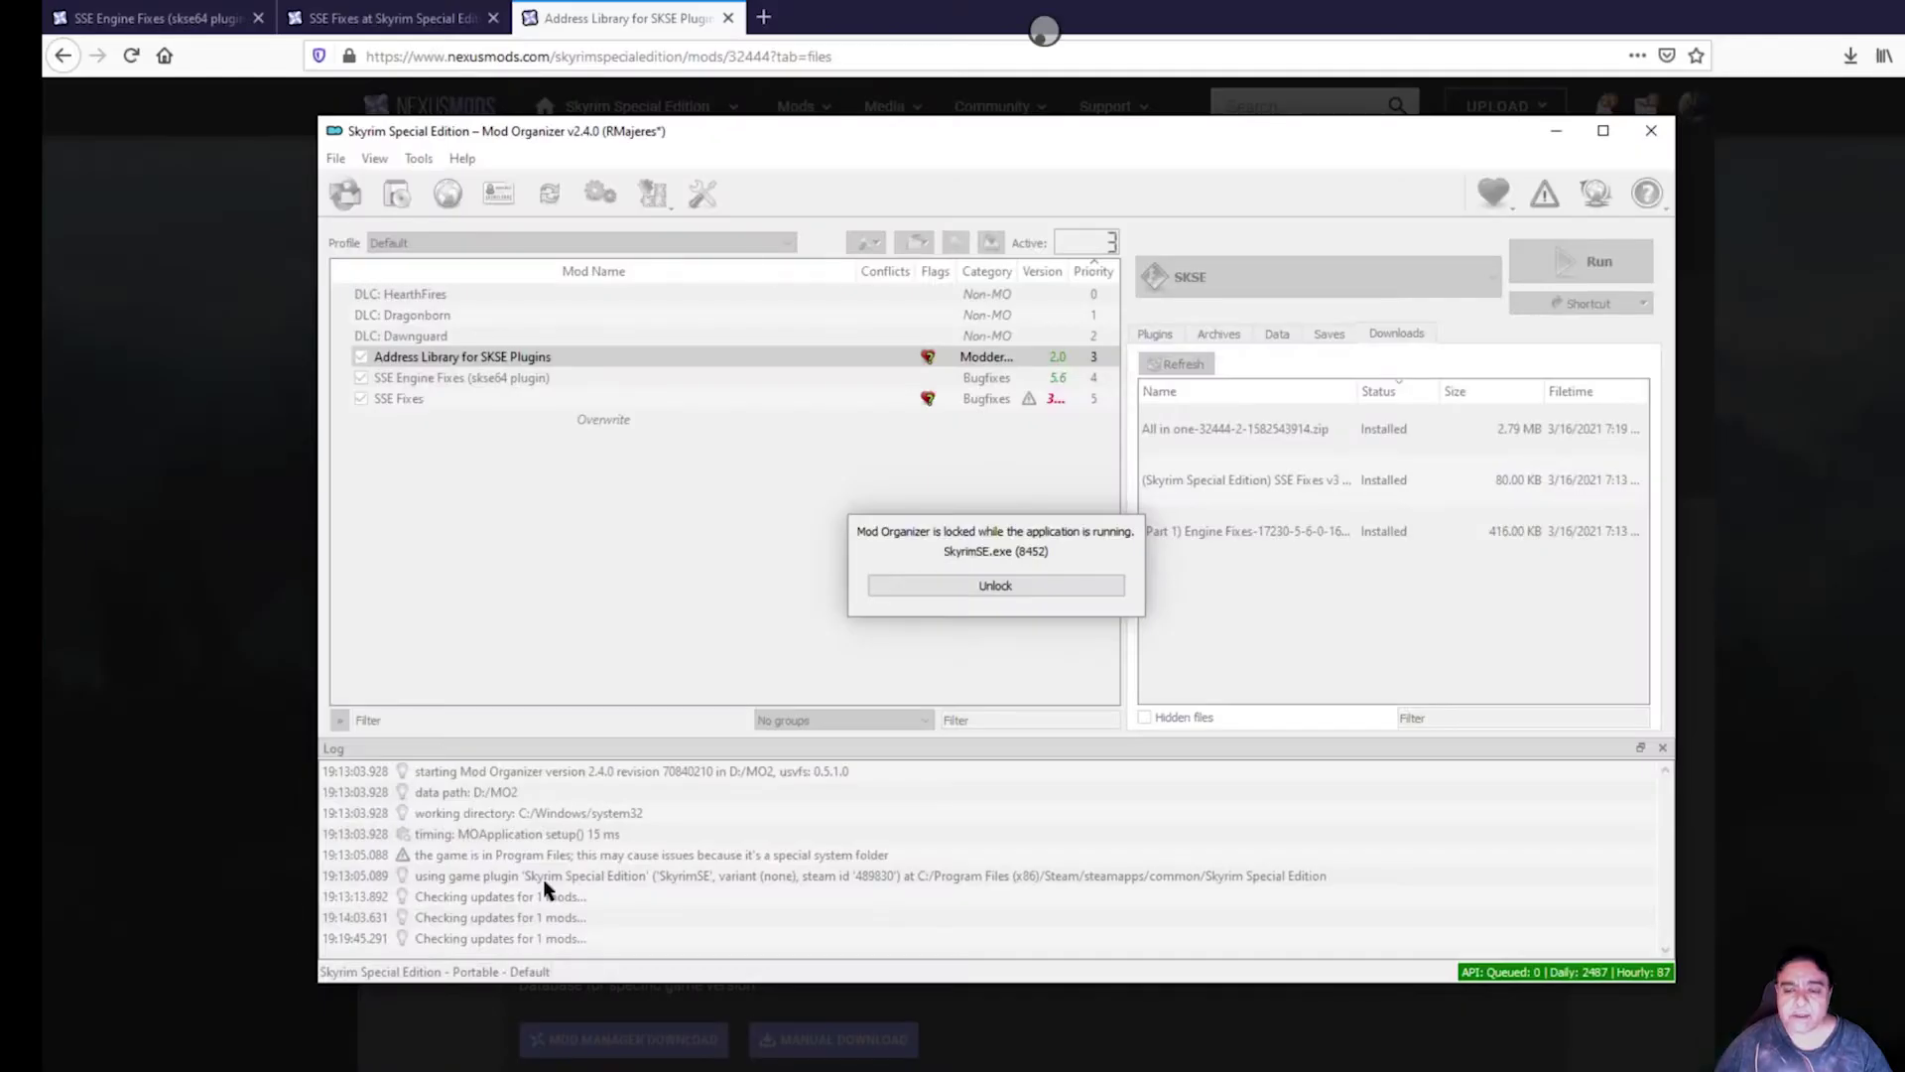